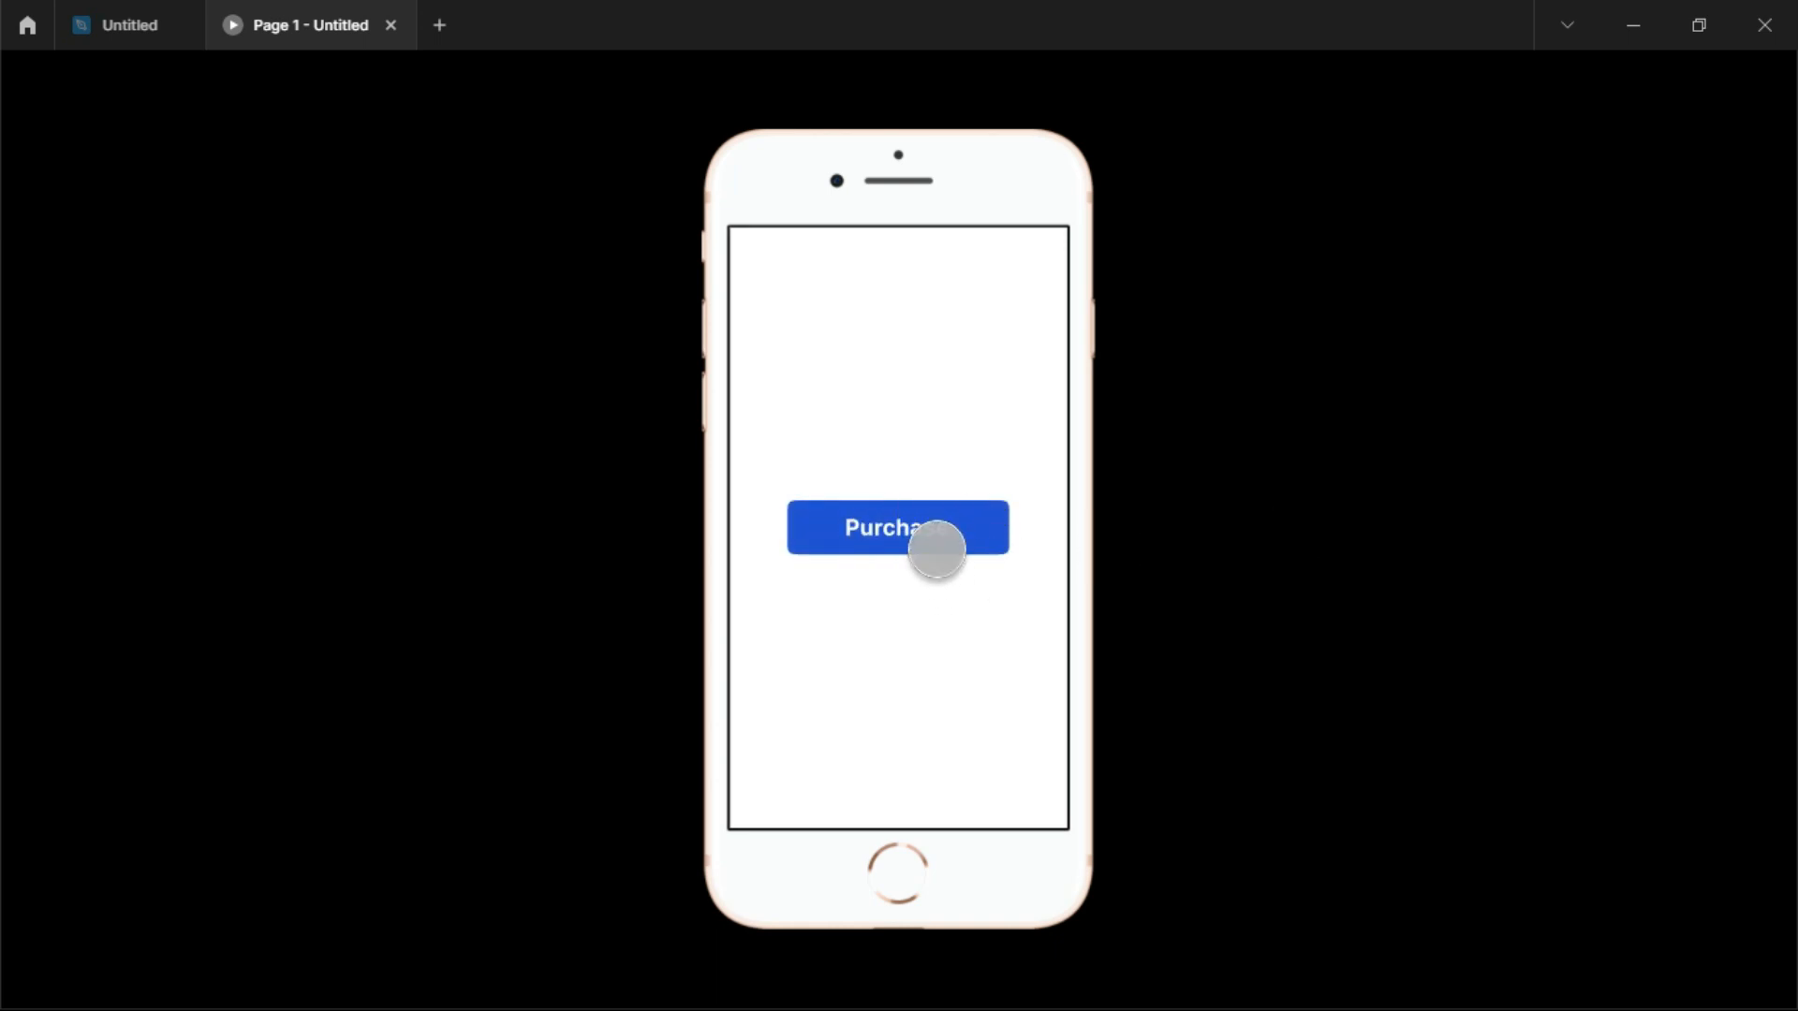
- Play the Purchase button animation in the prototype preview
click(934, 530)
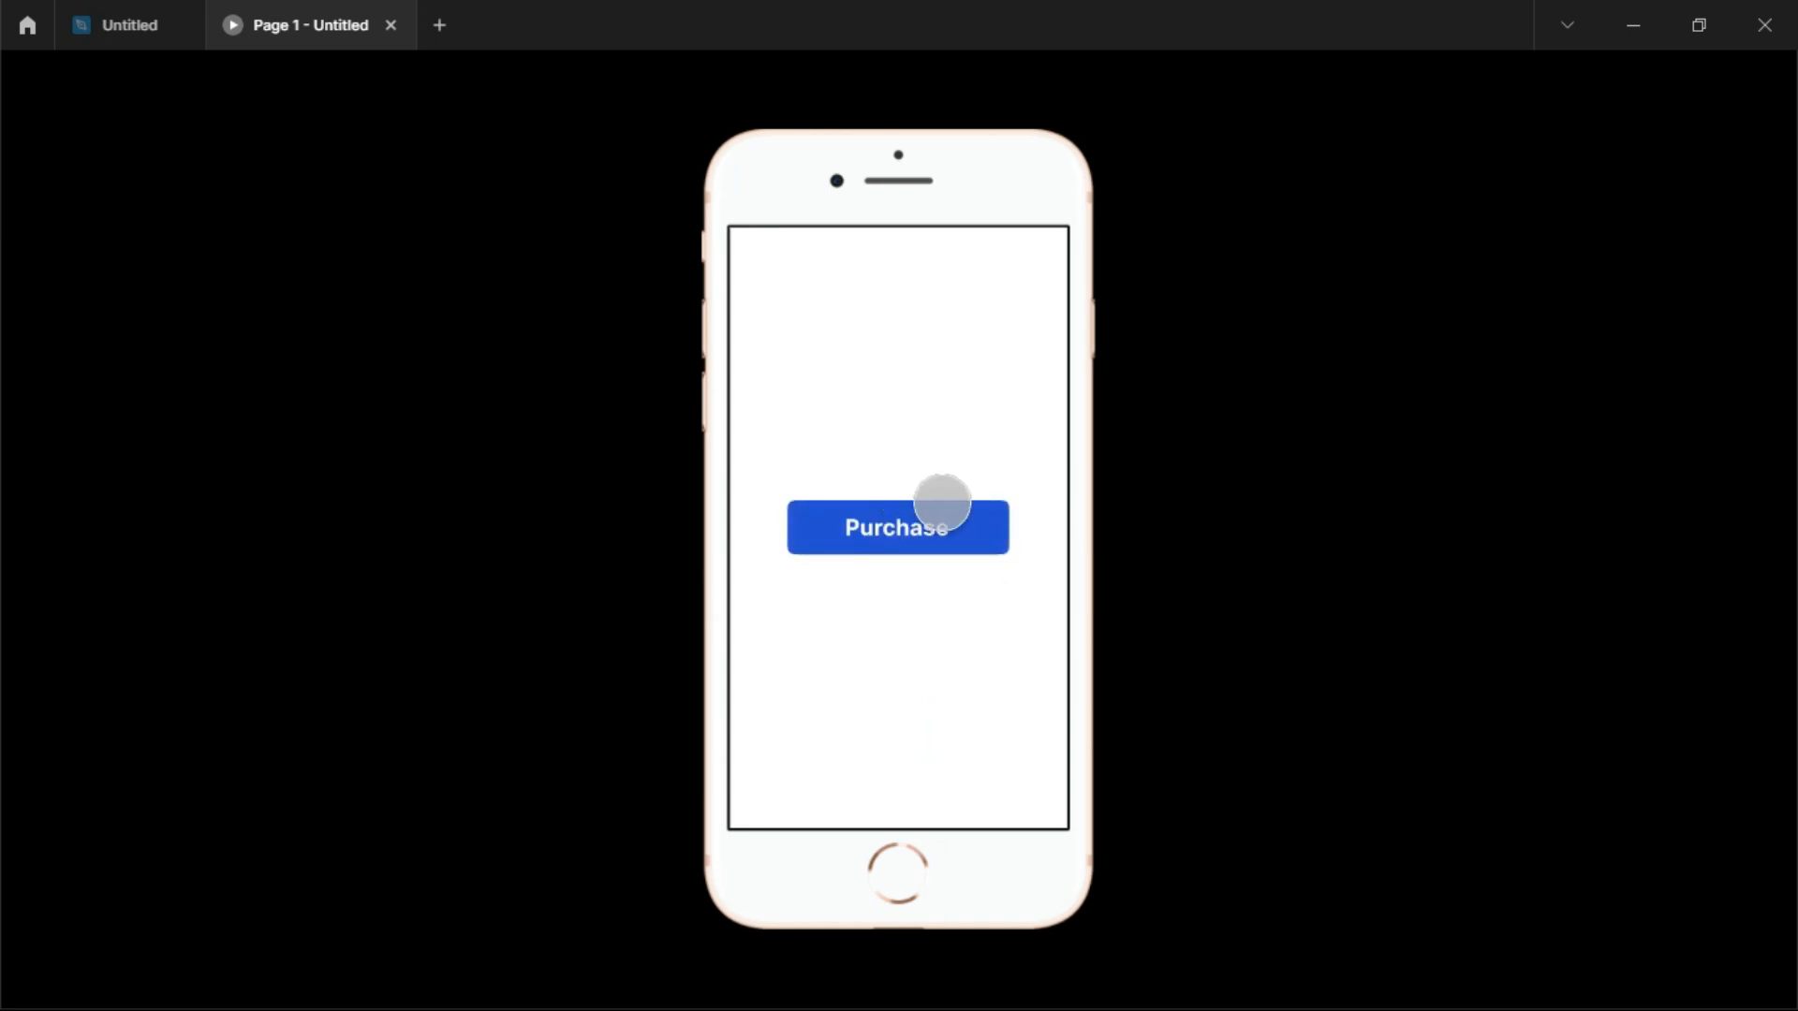
click(946, 530)
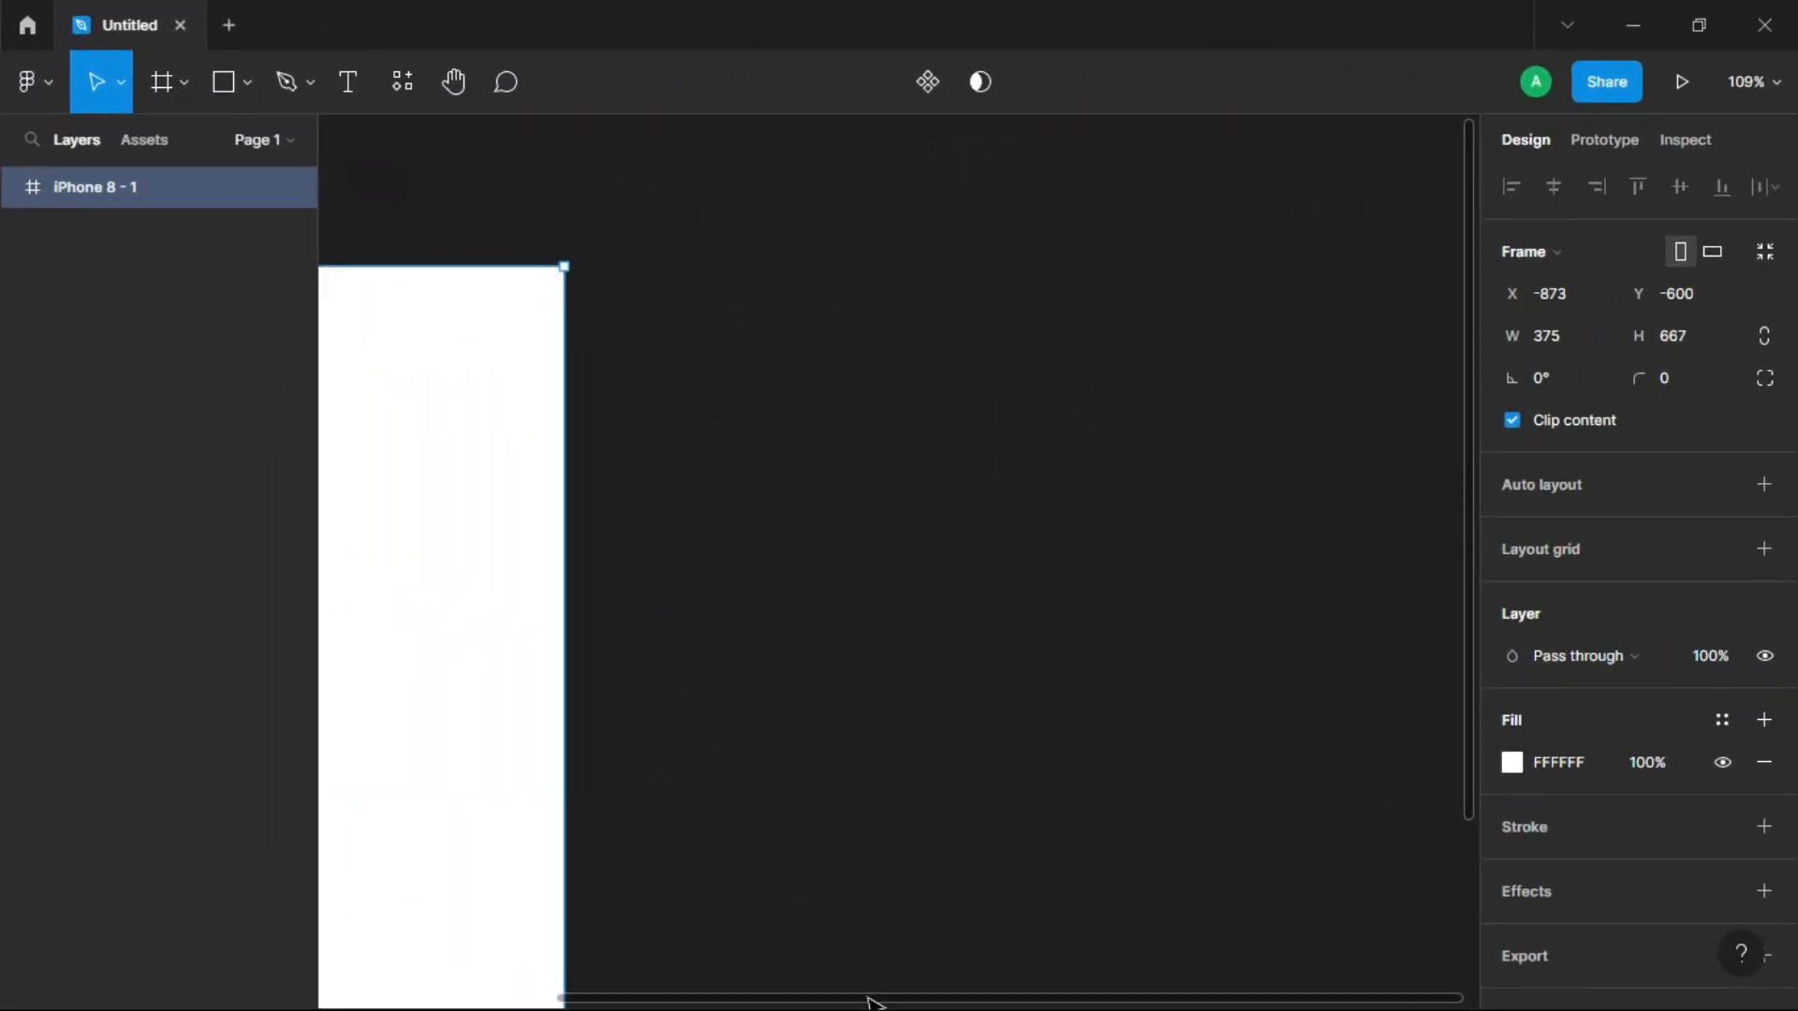
- Draw a rectangle of about 246 × 60 inside the iPhone frame as the button's base
drag(870, 1002, 539, 1002)
scroll(606, 859, down, 3)
click(223, 82)
drag(535, 234, 890, 325)
- Round the rectangle's corners to a radius of 8 and set corner smoothing to 100%
click(1674, 335)
text(2)
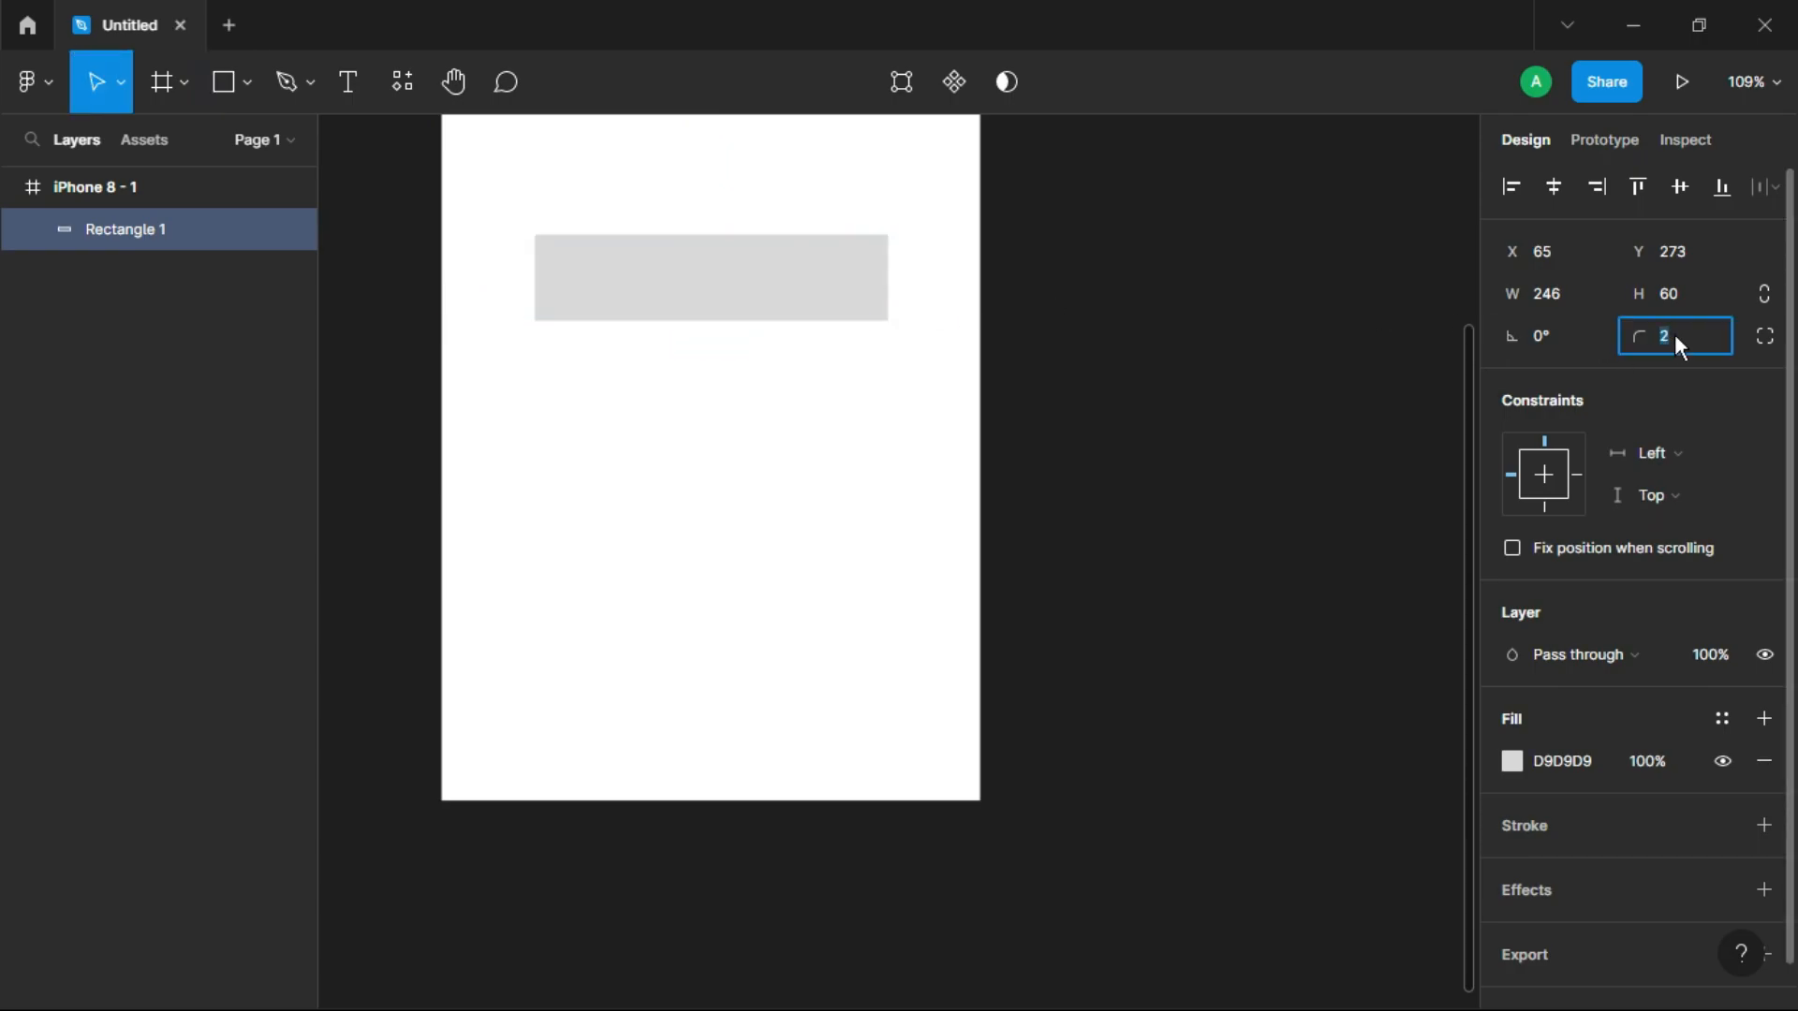
click(1764, 336)
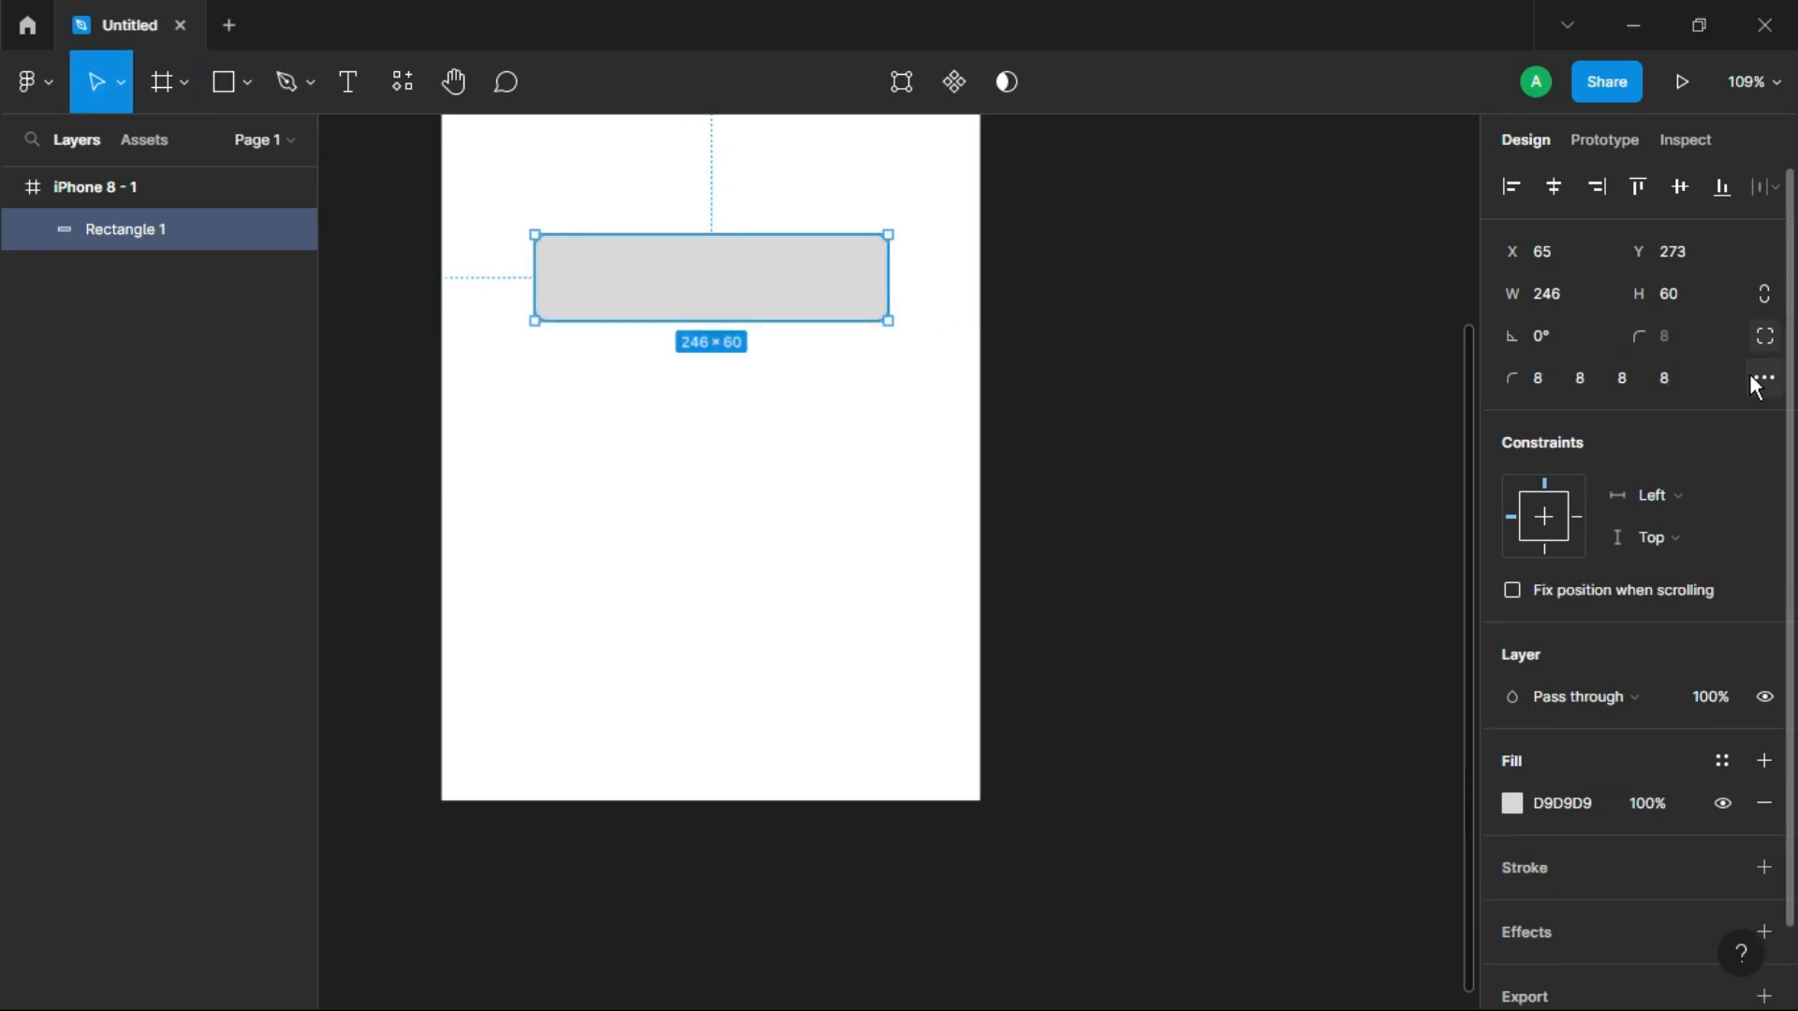
click(1764, 378)
drag(1194, 442, 1458, 461)
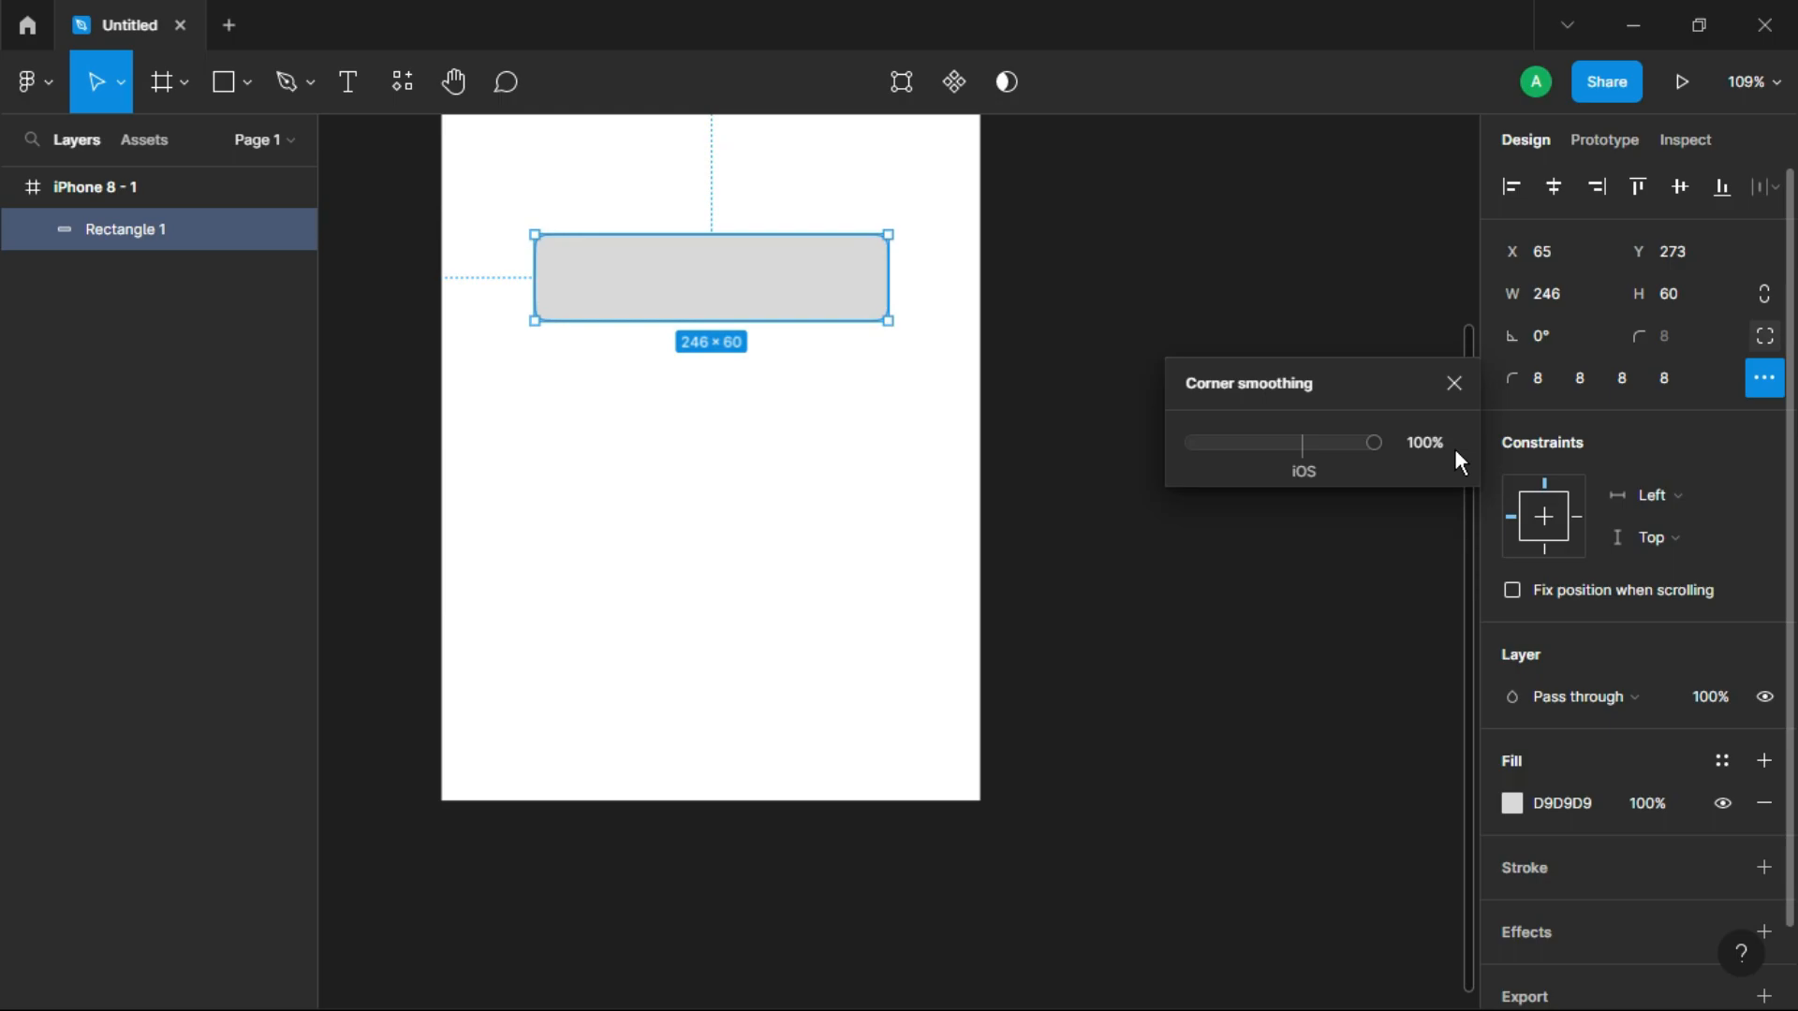
click(1454, 383)
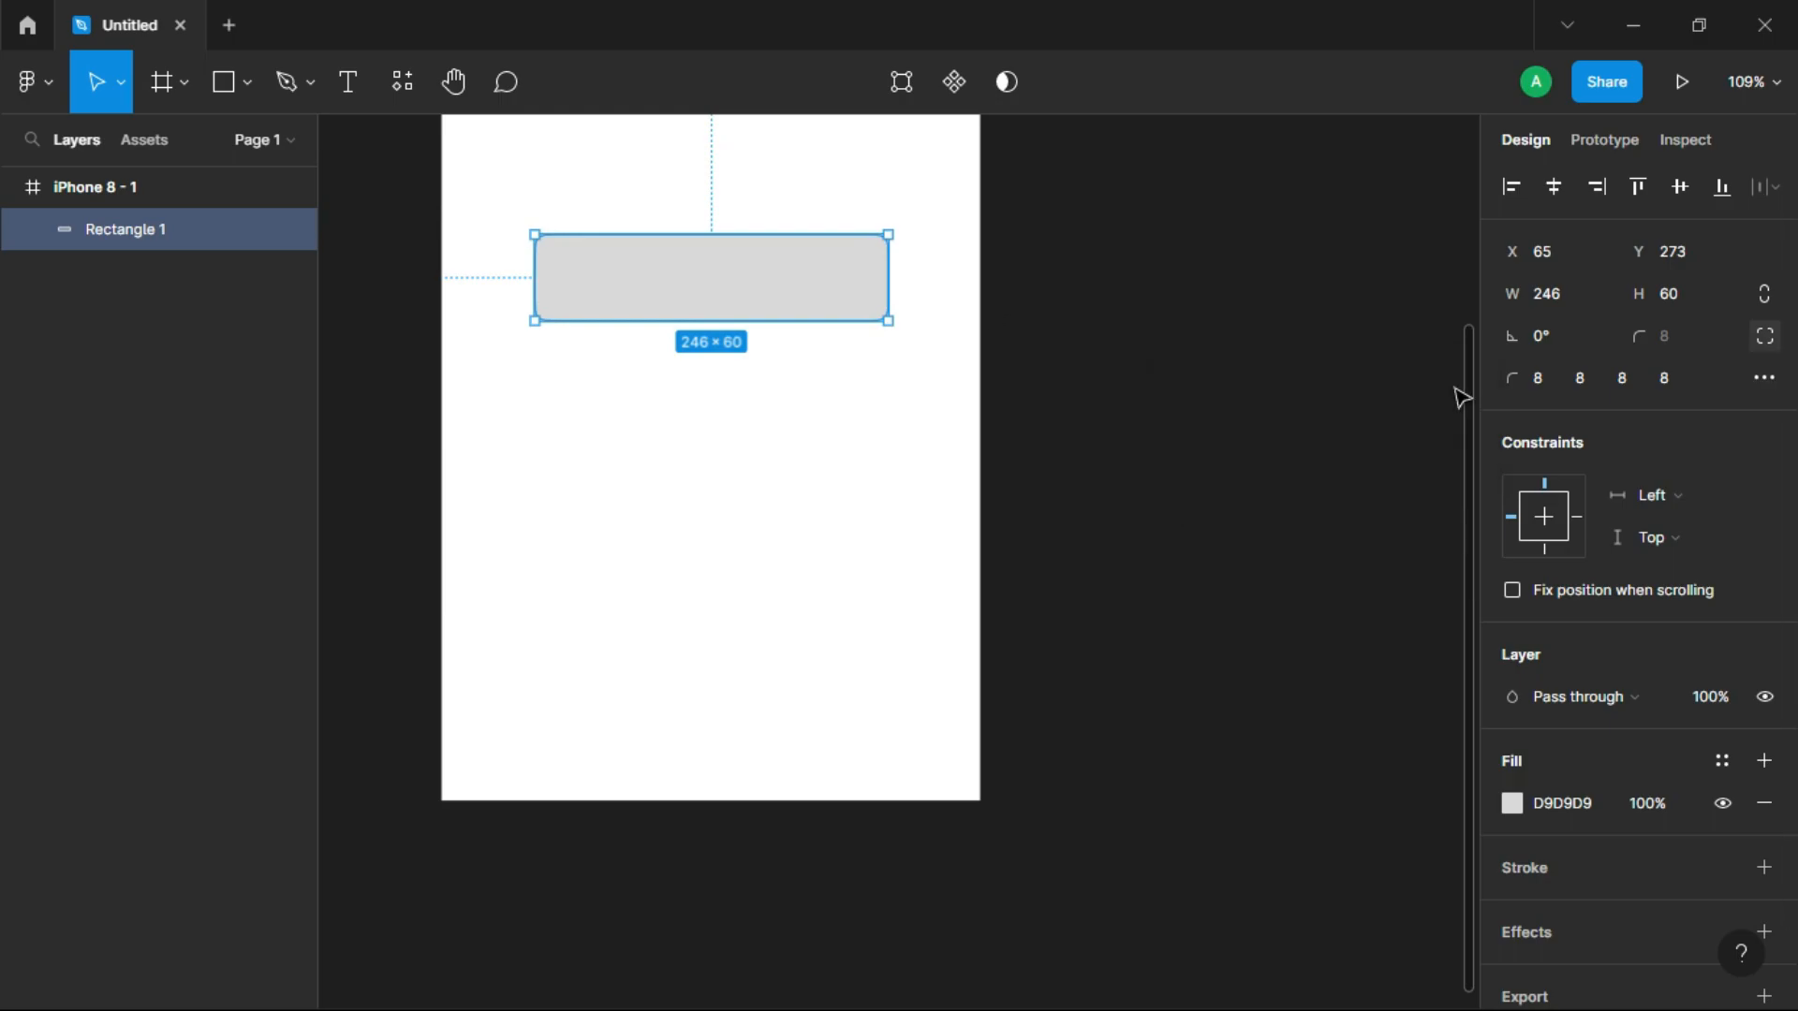
- Change the button rectangle's fill to the blue 1E54DD
click(1511, 802)
click(1374, 777)
drag(1304, 697, 1374, 697)
drag(1404, 414, 1439, 408)
click(1454, 324)
- Add the label text "Purchase" and position it in the centre of the blue button
click(348, 81)
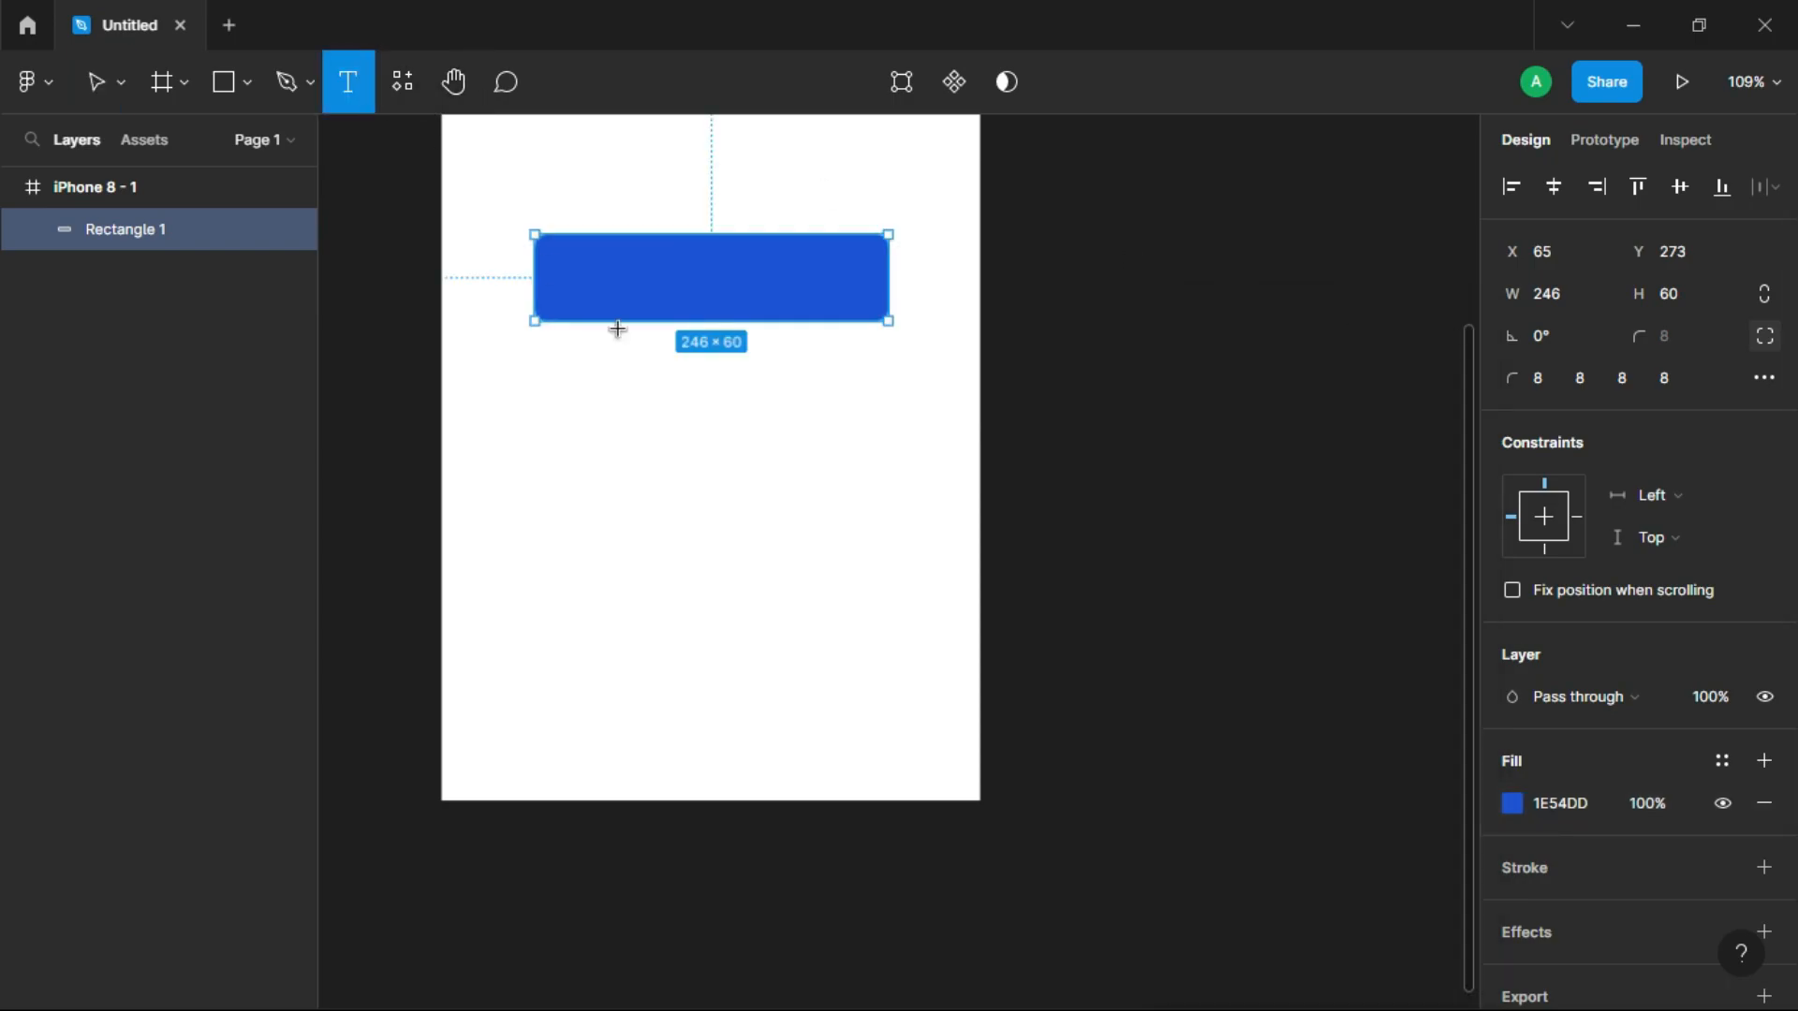
click(667, 264)
text(Pu)
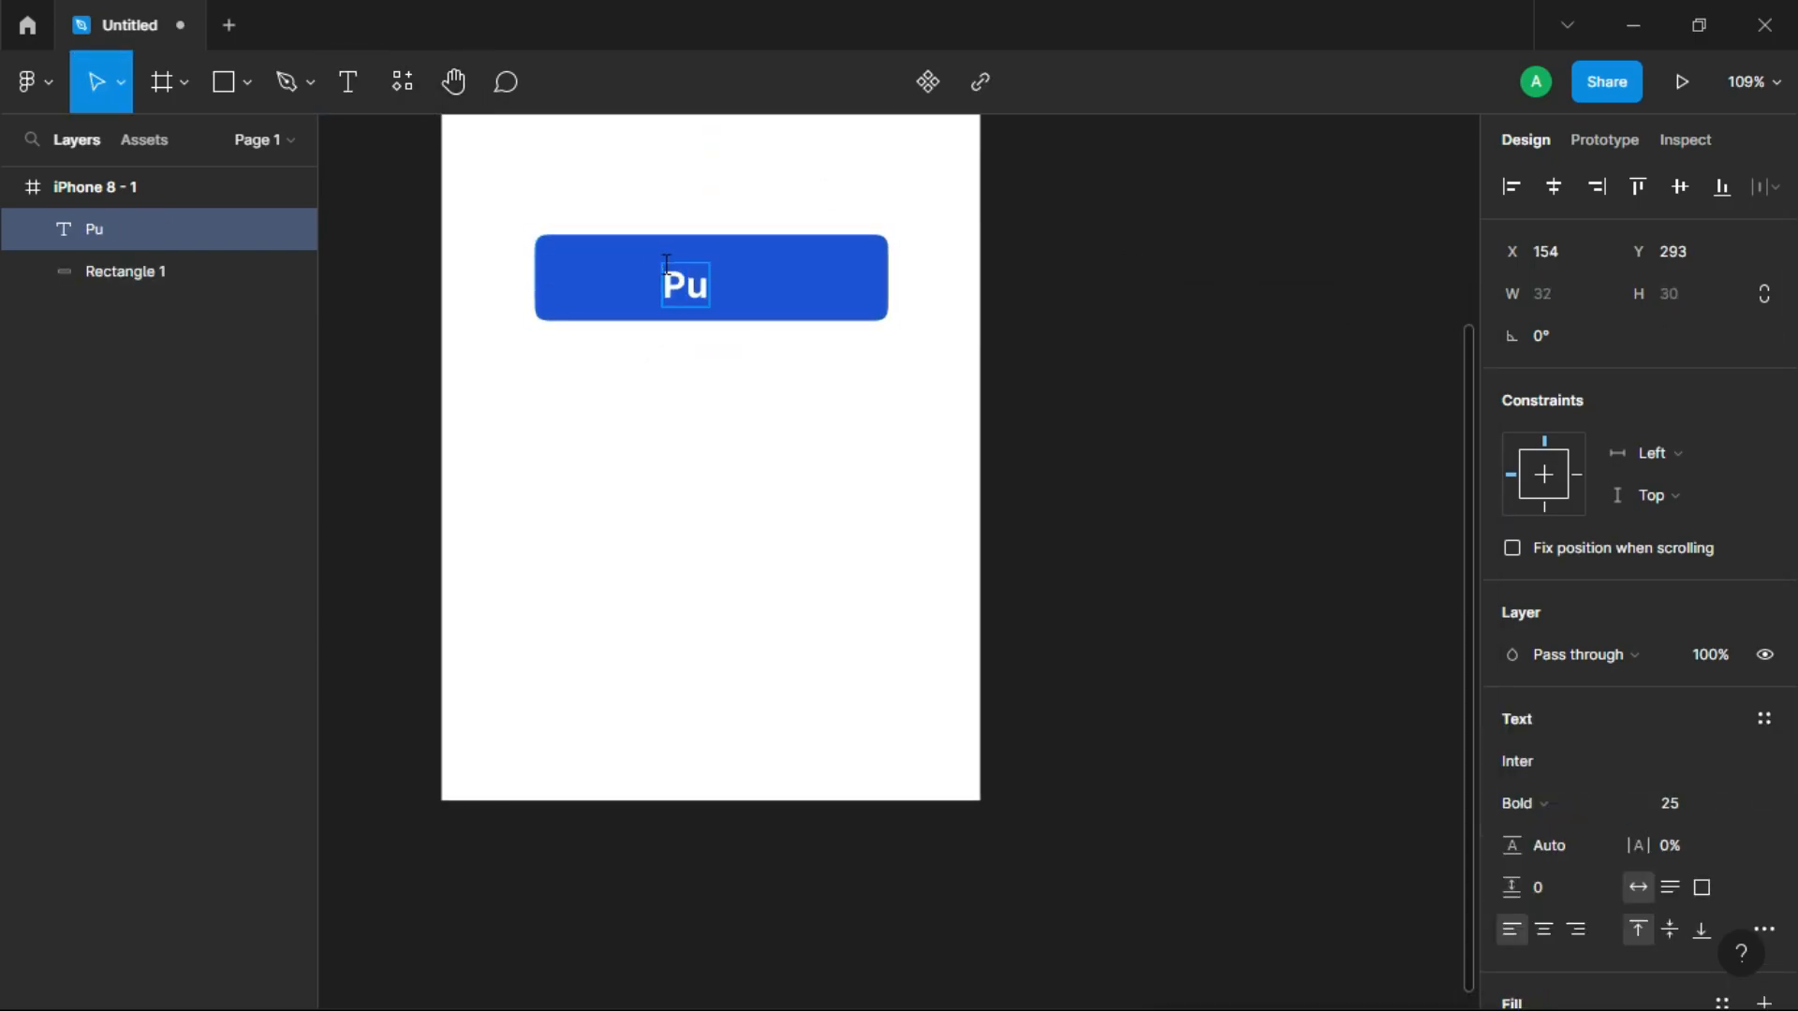
click(1065, 311)
drag(781, 290, 743, 284)
- Select the button rectangle with its label and move both down to the vertical middle of the frame
scroll(1148, 301, down, 1)
scroll(1148, 301, up, 3)
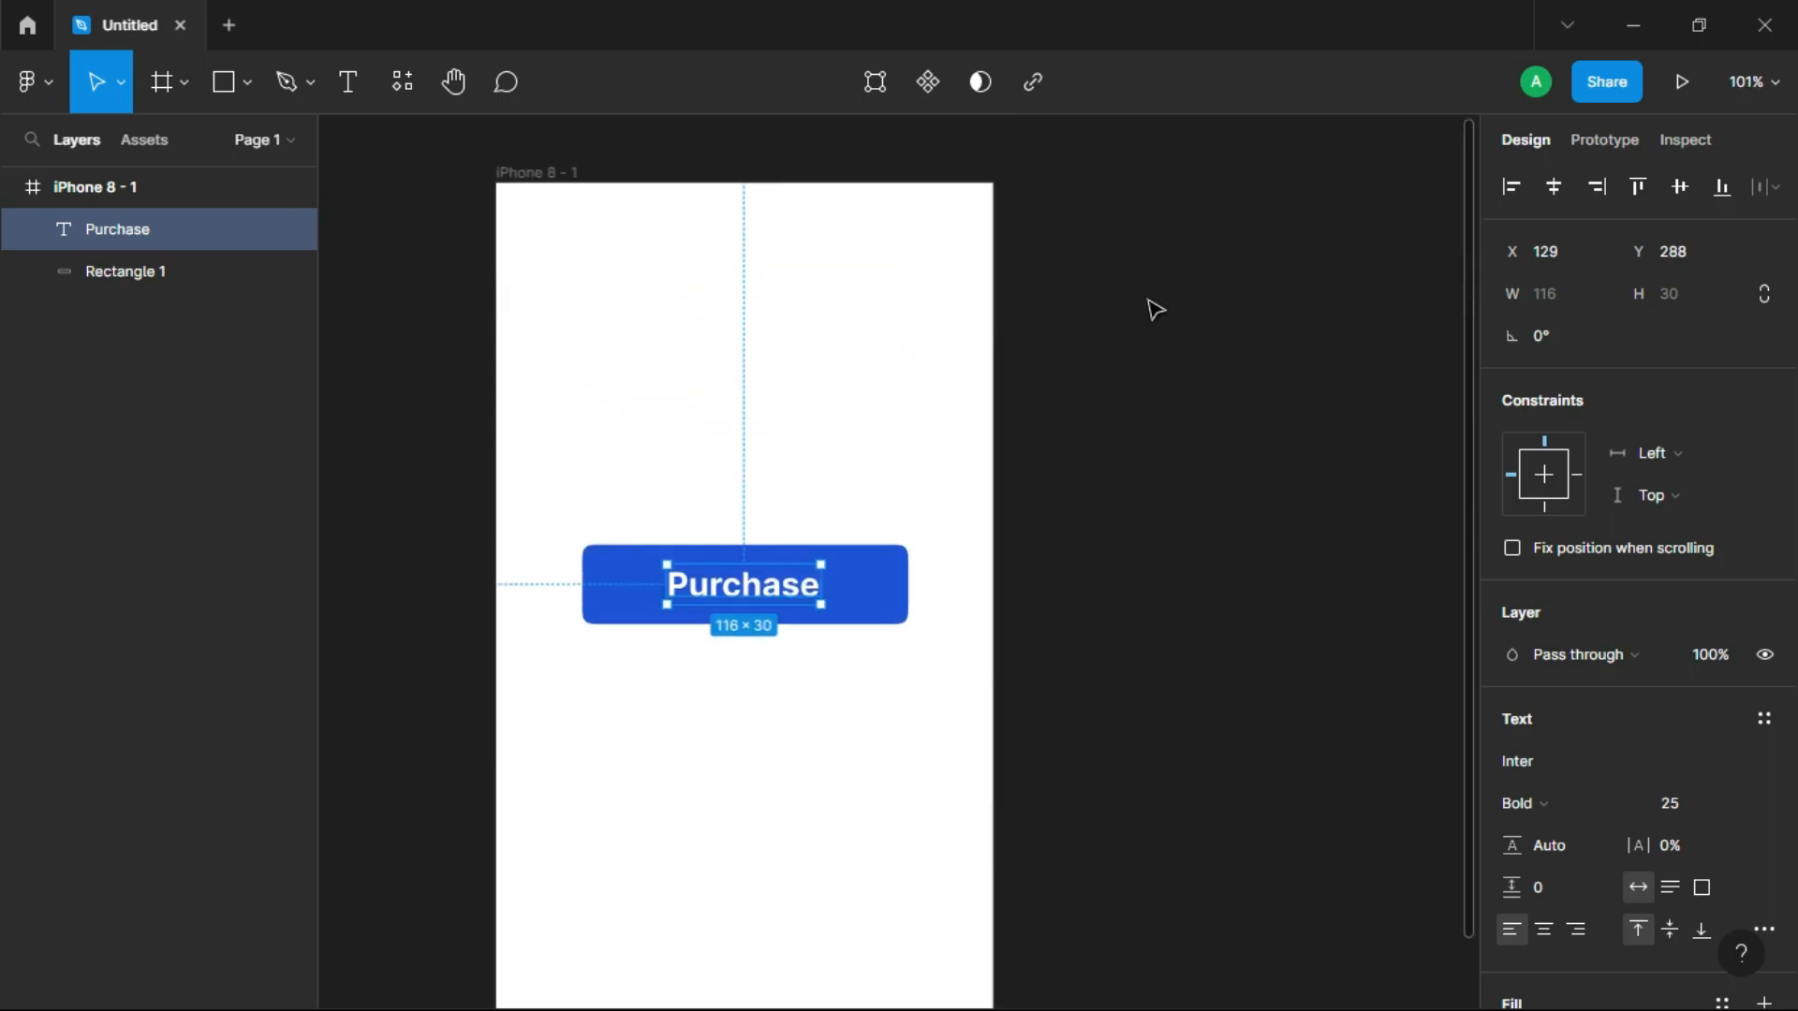
scroll(1148, 302, down, 1)
click(593, 412)
drag(581, 400, 740, 444)
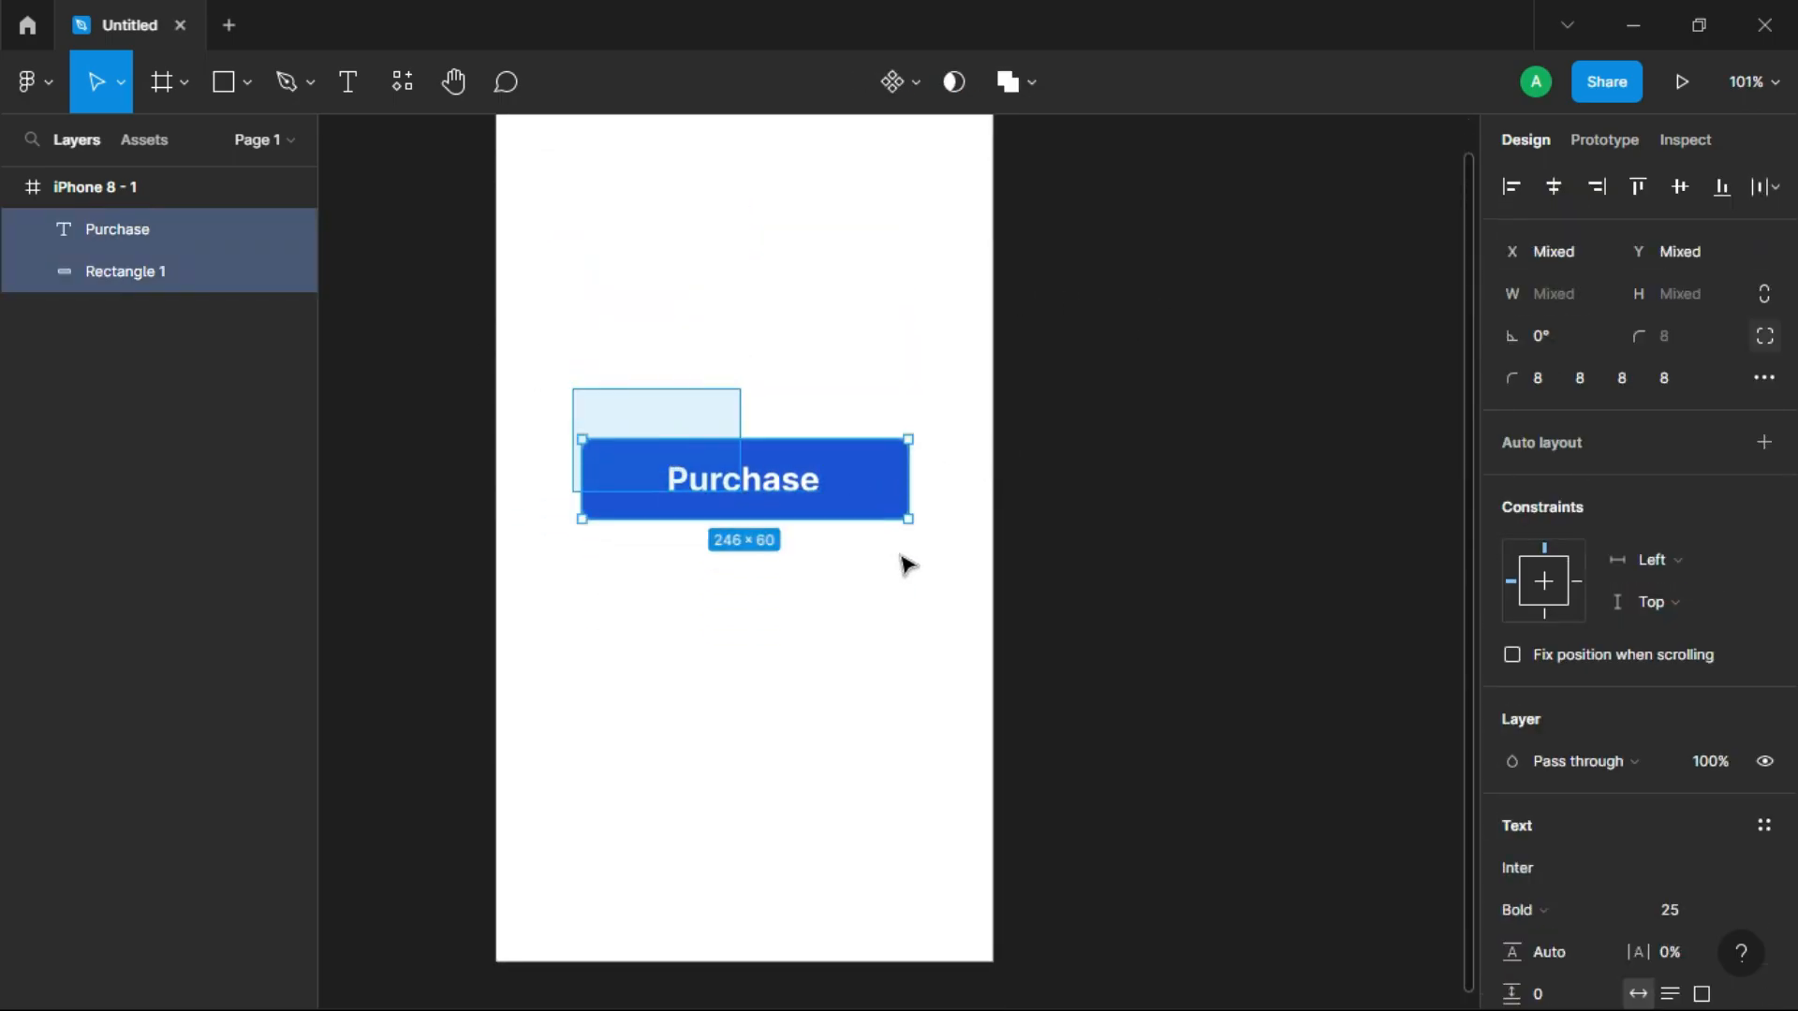
drag(851, 490, 853, 536)
click(1217, 489)
- Draw a rectangle of about 127 × 111, horizontally centred above the Purchase button
scroll(1224, 490, down, 2)
scroll(1145, 814, up, 5)
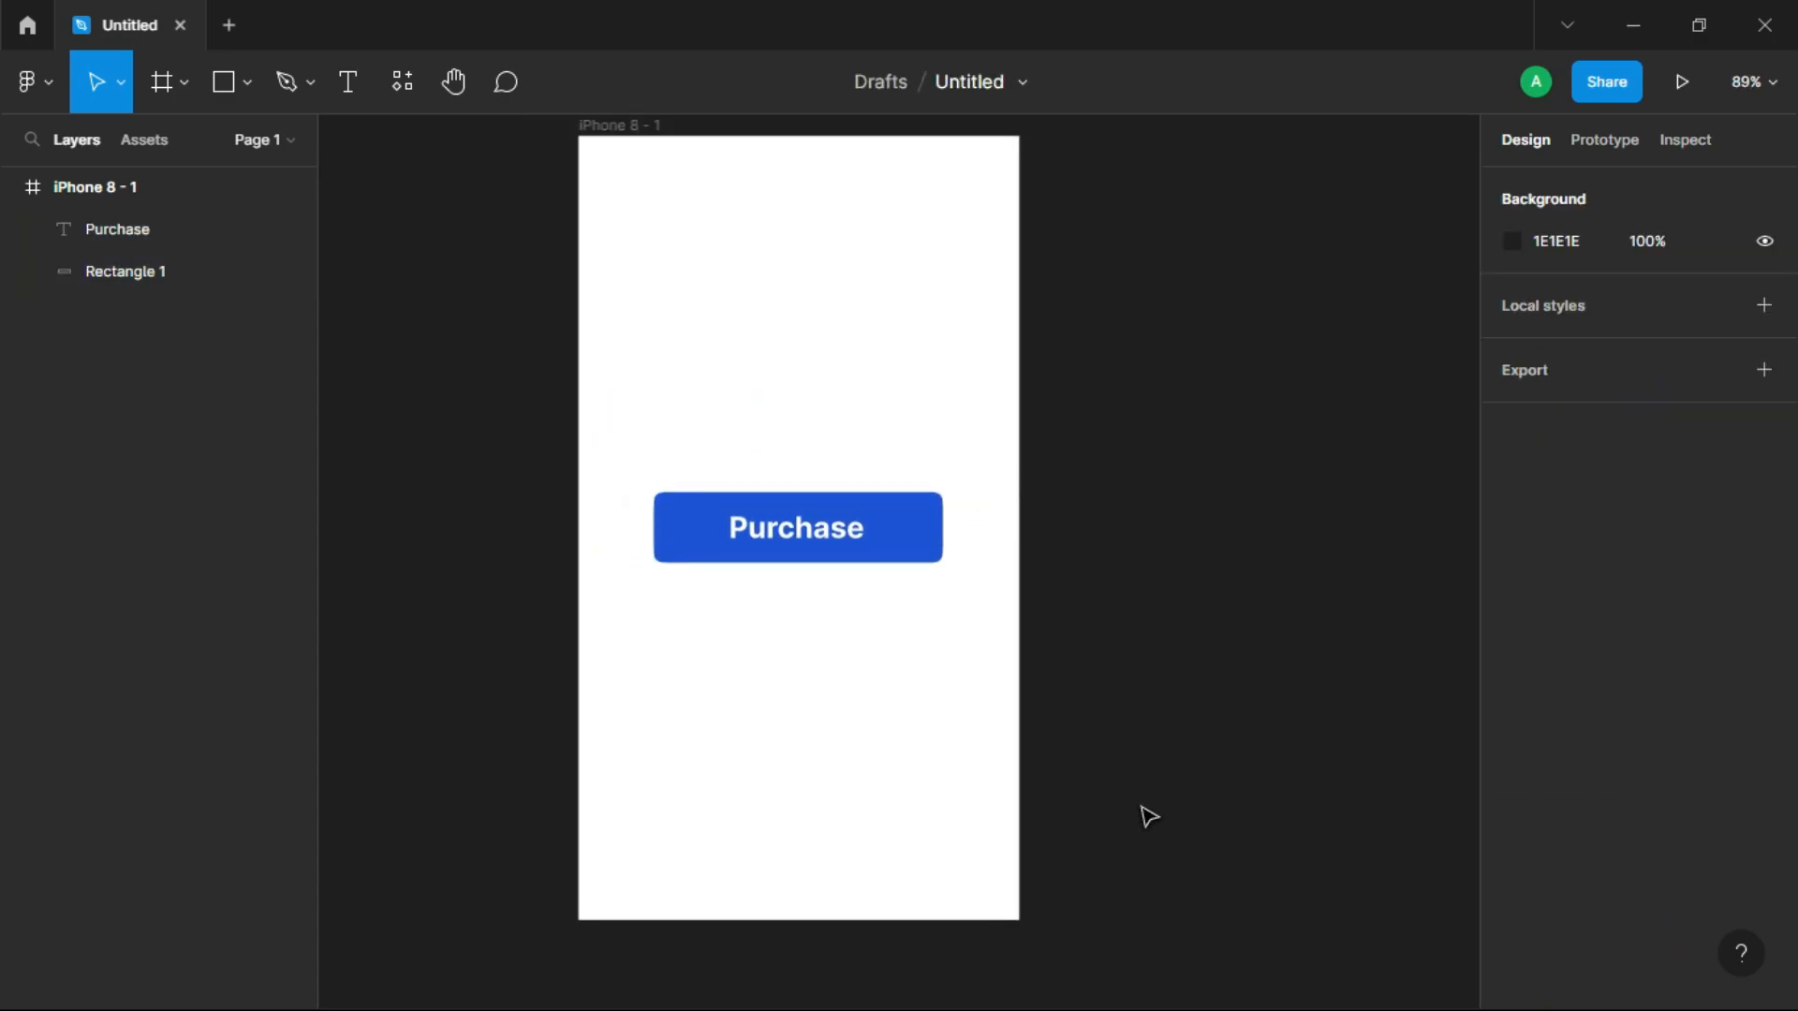
click(223, 81)
mouse_move(696, 492)
mouse_down()
mouse_move(839, 590)
mouse_move(846, 630)
mouse_move(813, 573)
mouse_up()
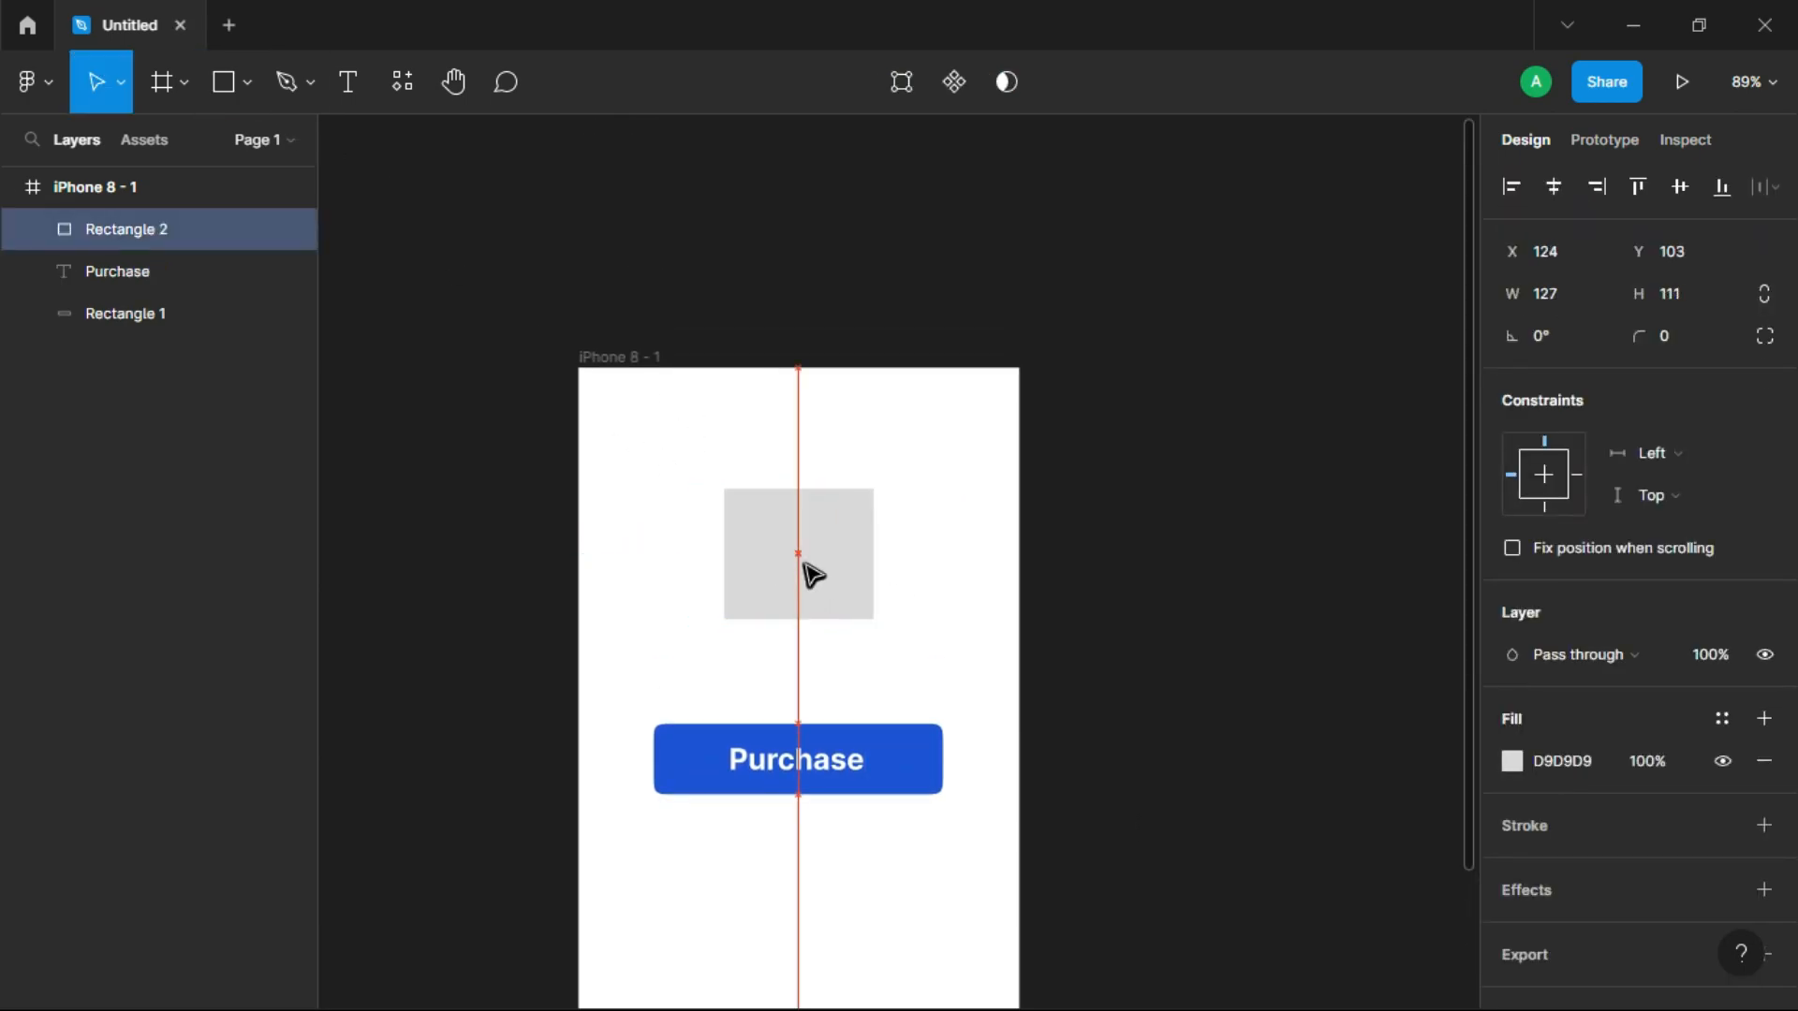
- Reshape the new rectangle into a basket body with a tapered bottom and a shallow V-notch in its top edge
double_click(854, 598)
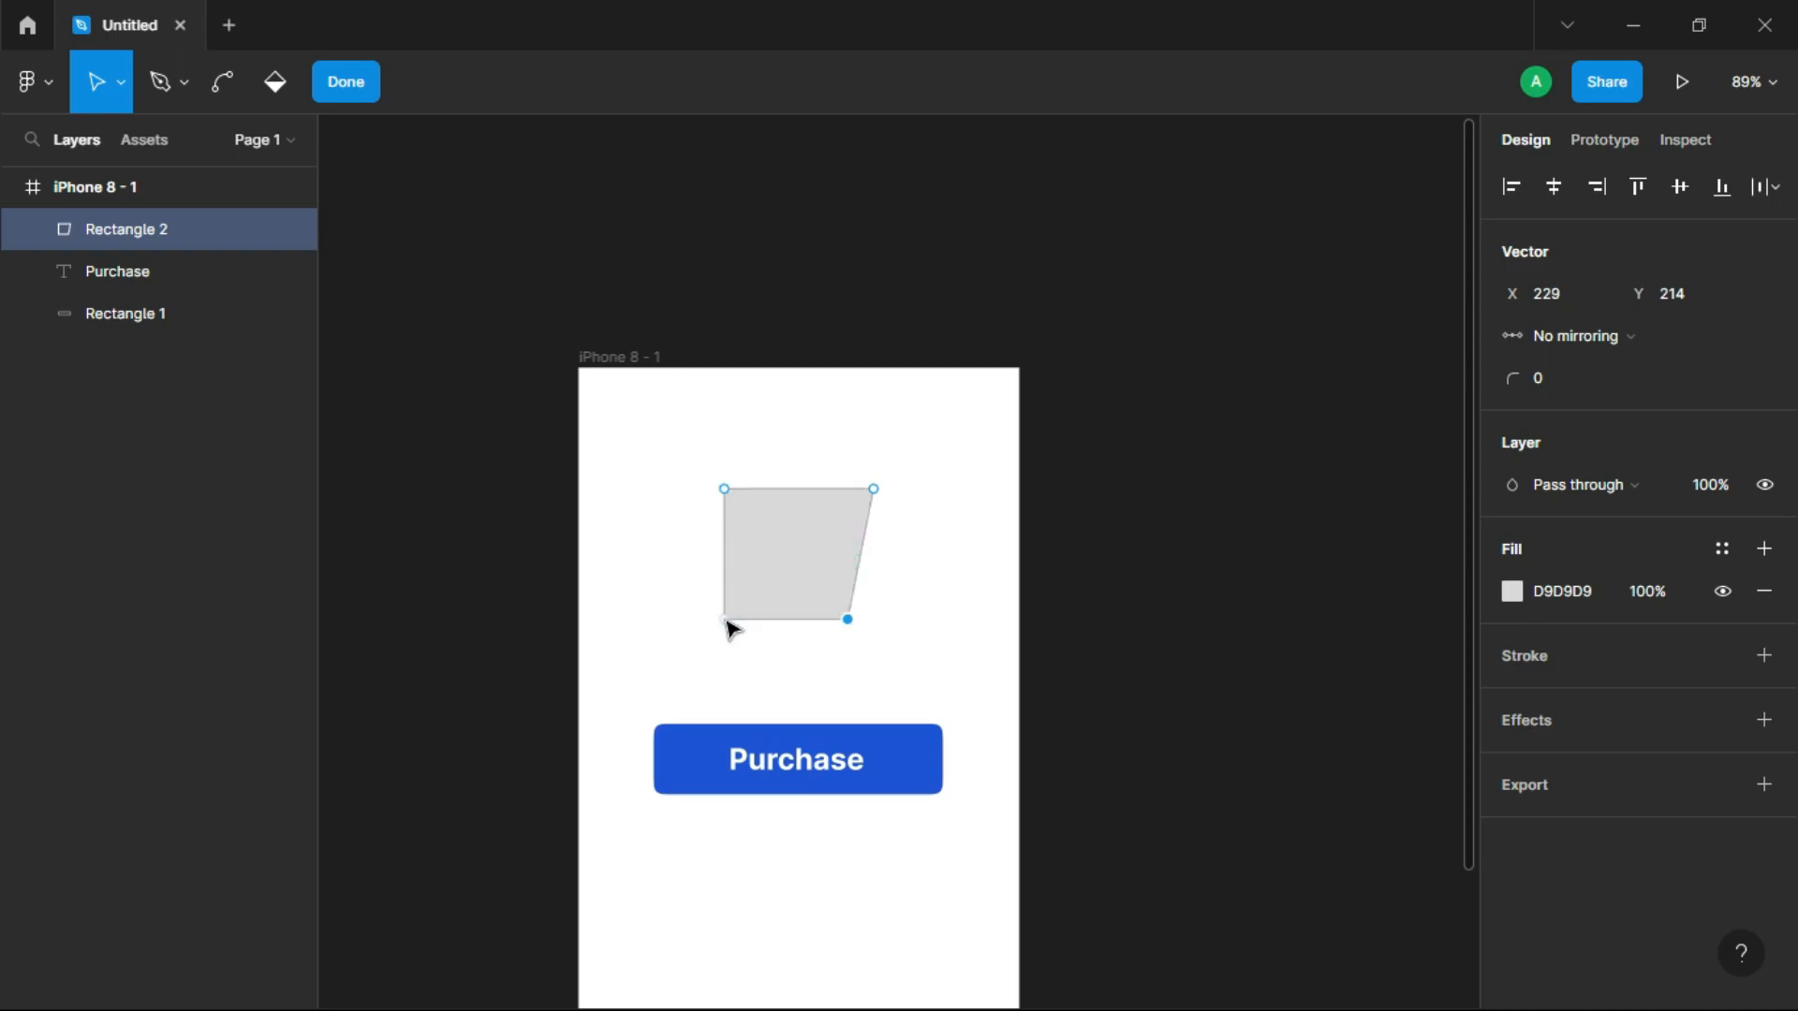
drag(726, 620, 750, 620)
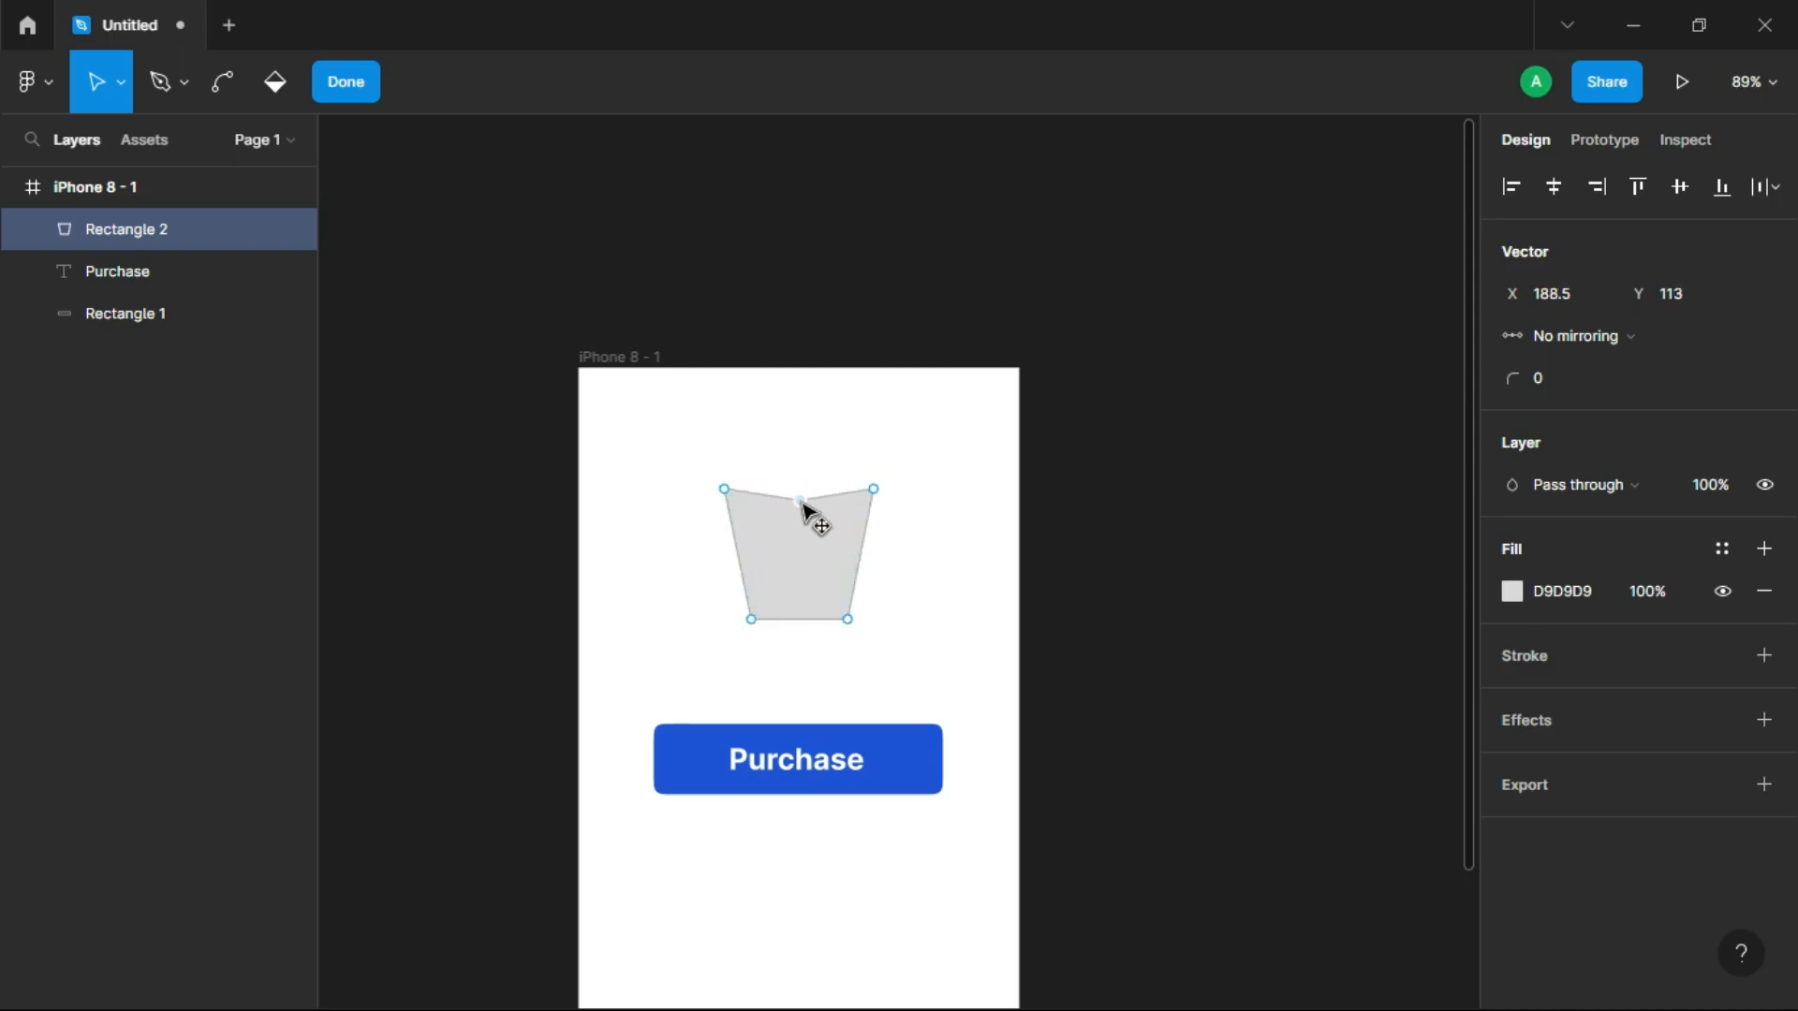
click(344, 83)
- Fill the basket body with the document's blue 1E54DD
click(1511, 760)
click(1260, 882)
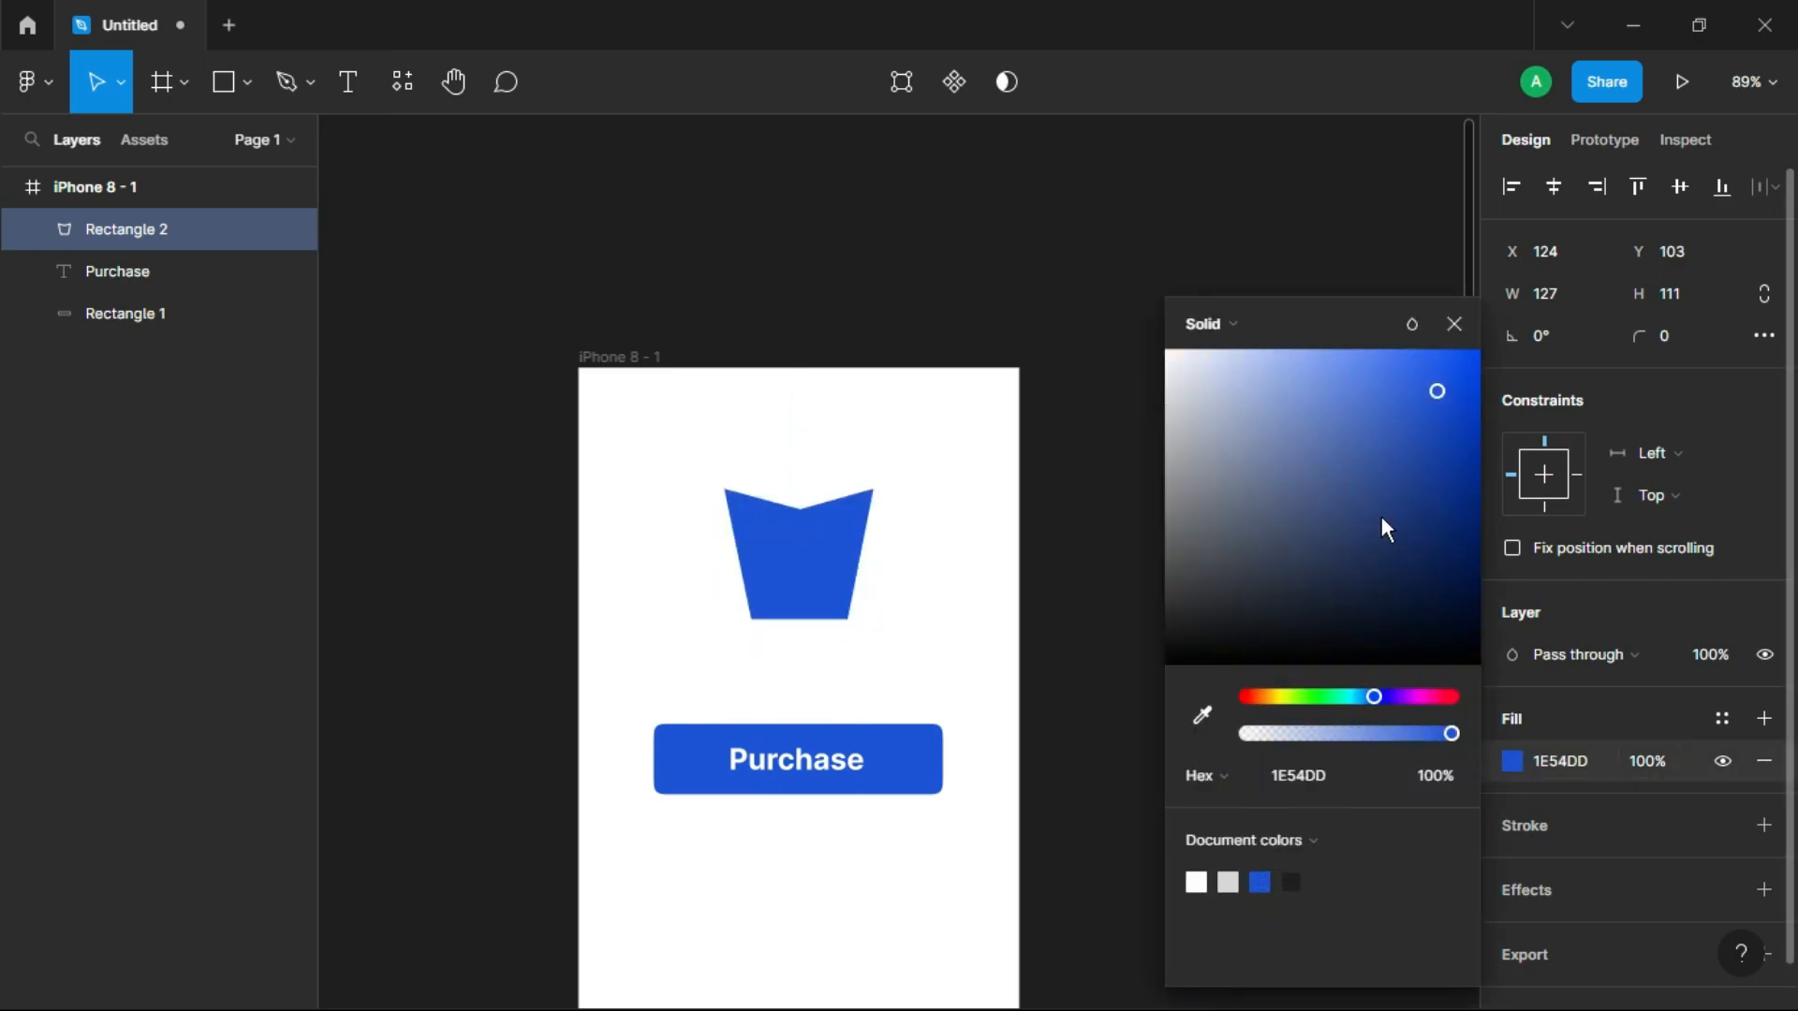
click(1454, 324)
- Draw a rectangle of about 173 × 37 above the basket body, taper its bottom corners inward and raise its lower midpoint
click(224, 83)
drag(648, 406, 752, 448)
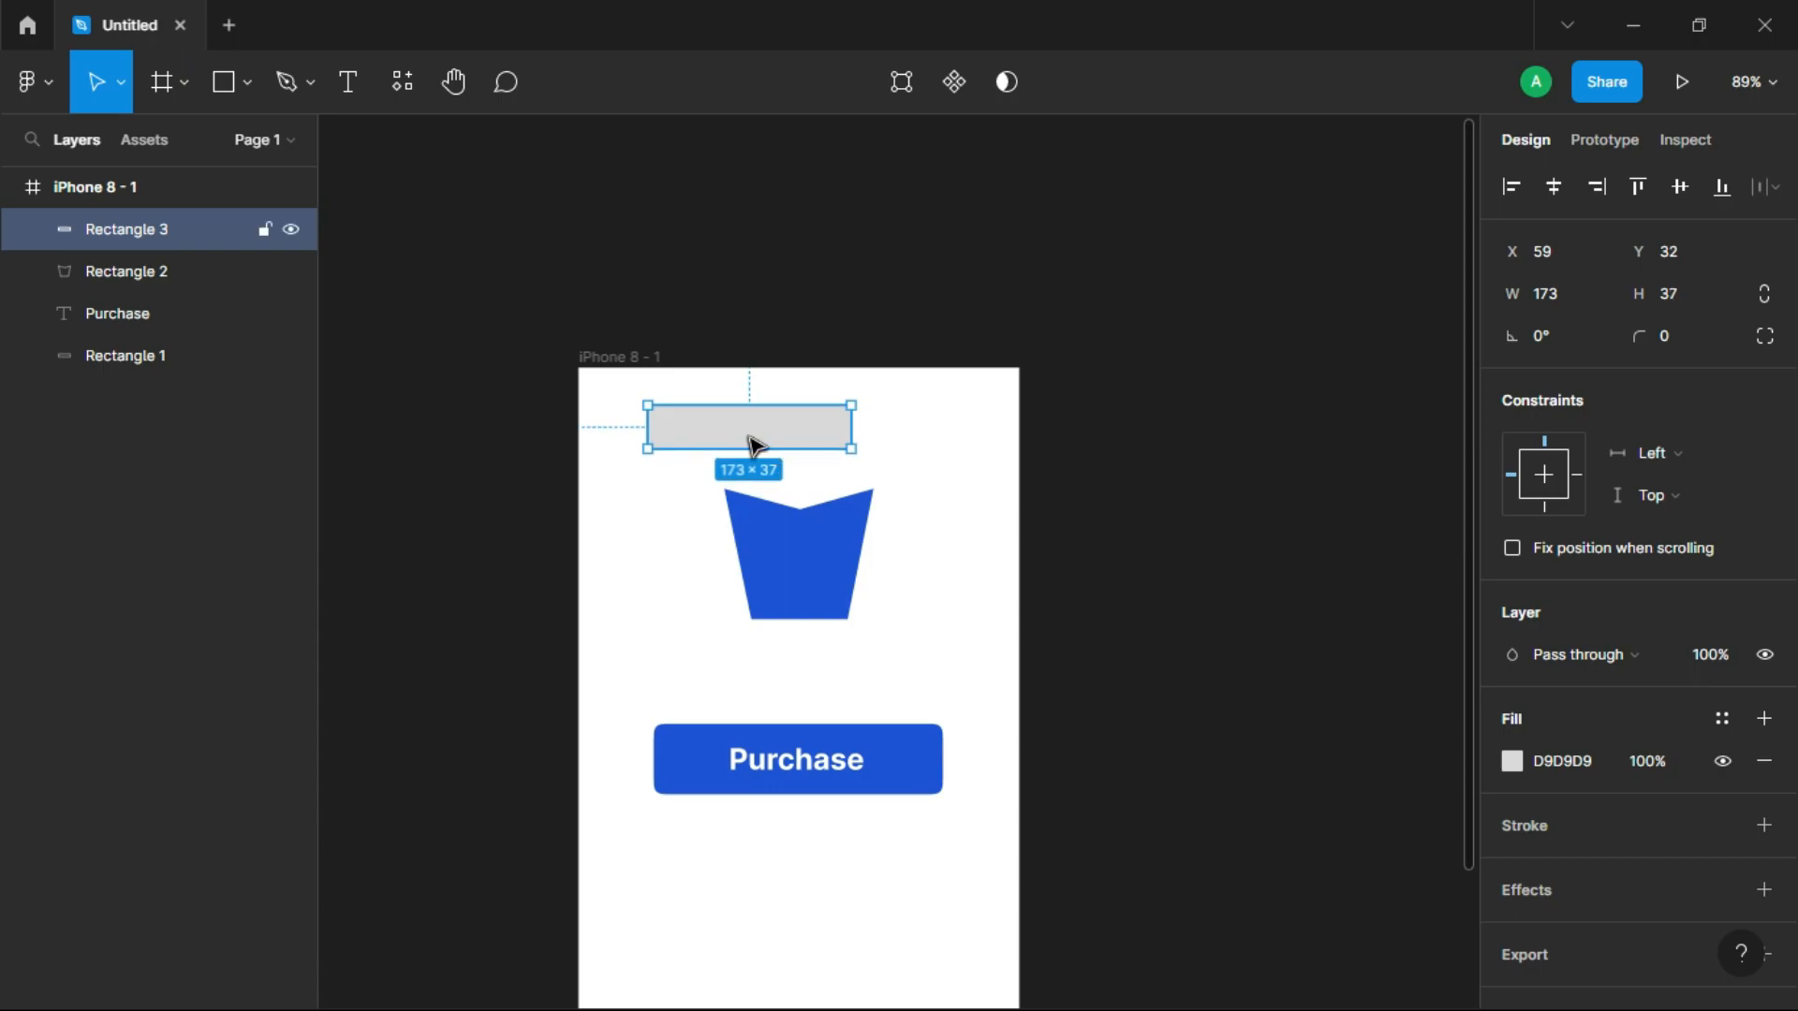
double_click(757, 444)
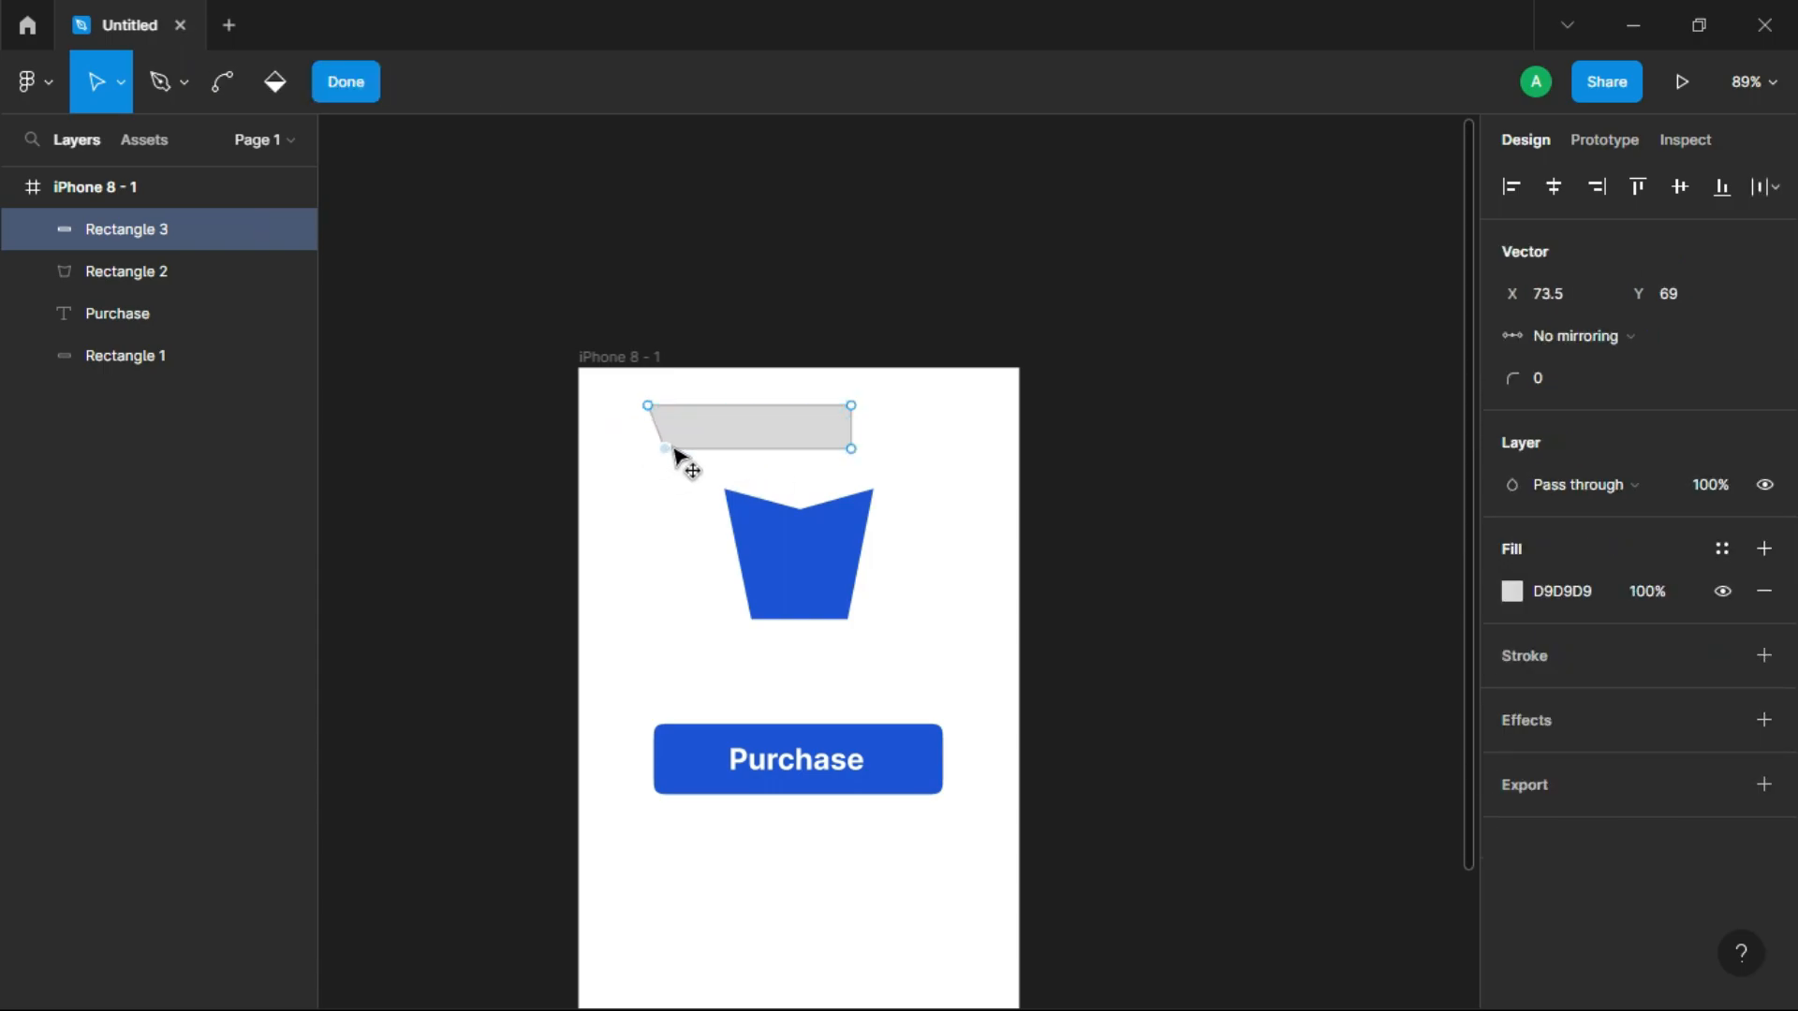
click(680, 449)
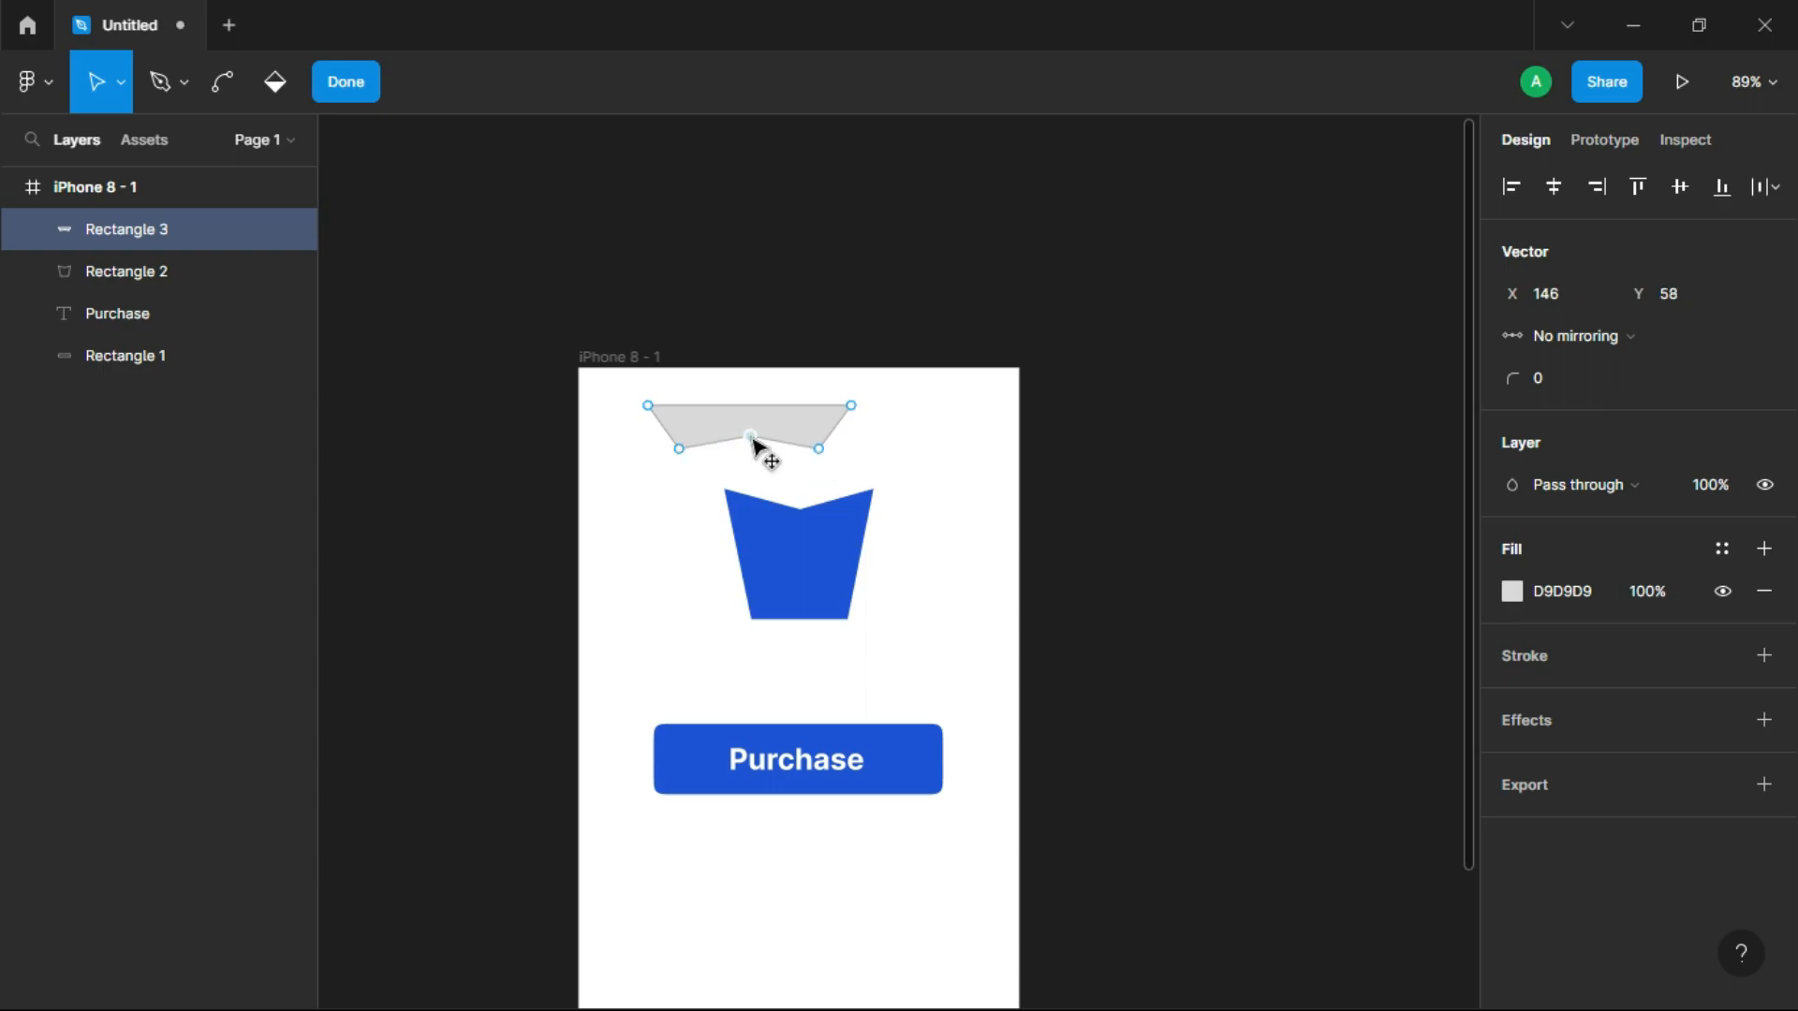
- Fill the tapered top piece with the document's blue 1E54DD and finish editing its shape
click(1512, 591)
click(1227, 882)
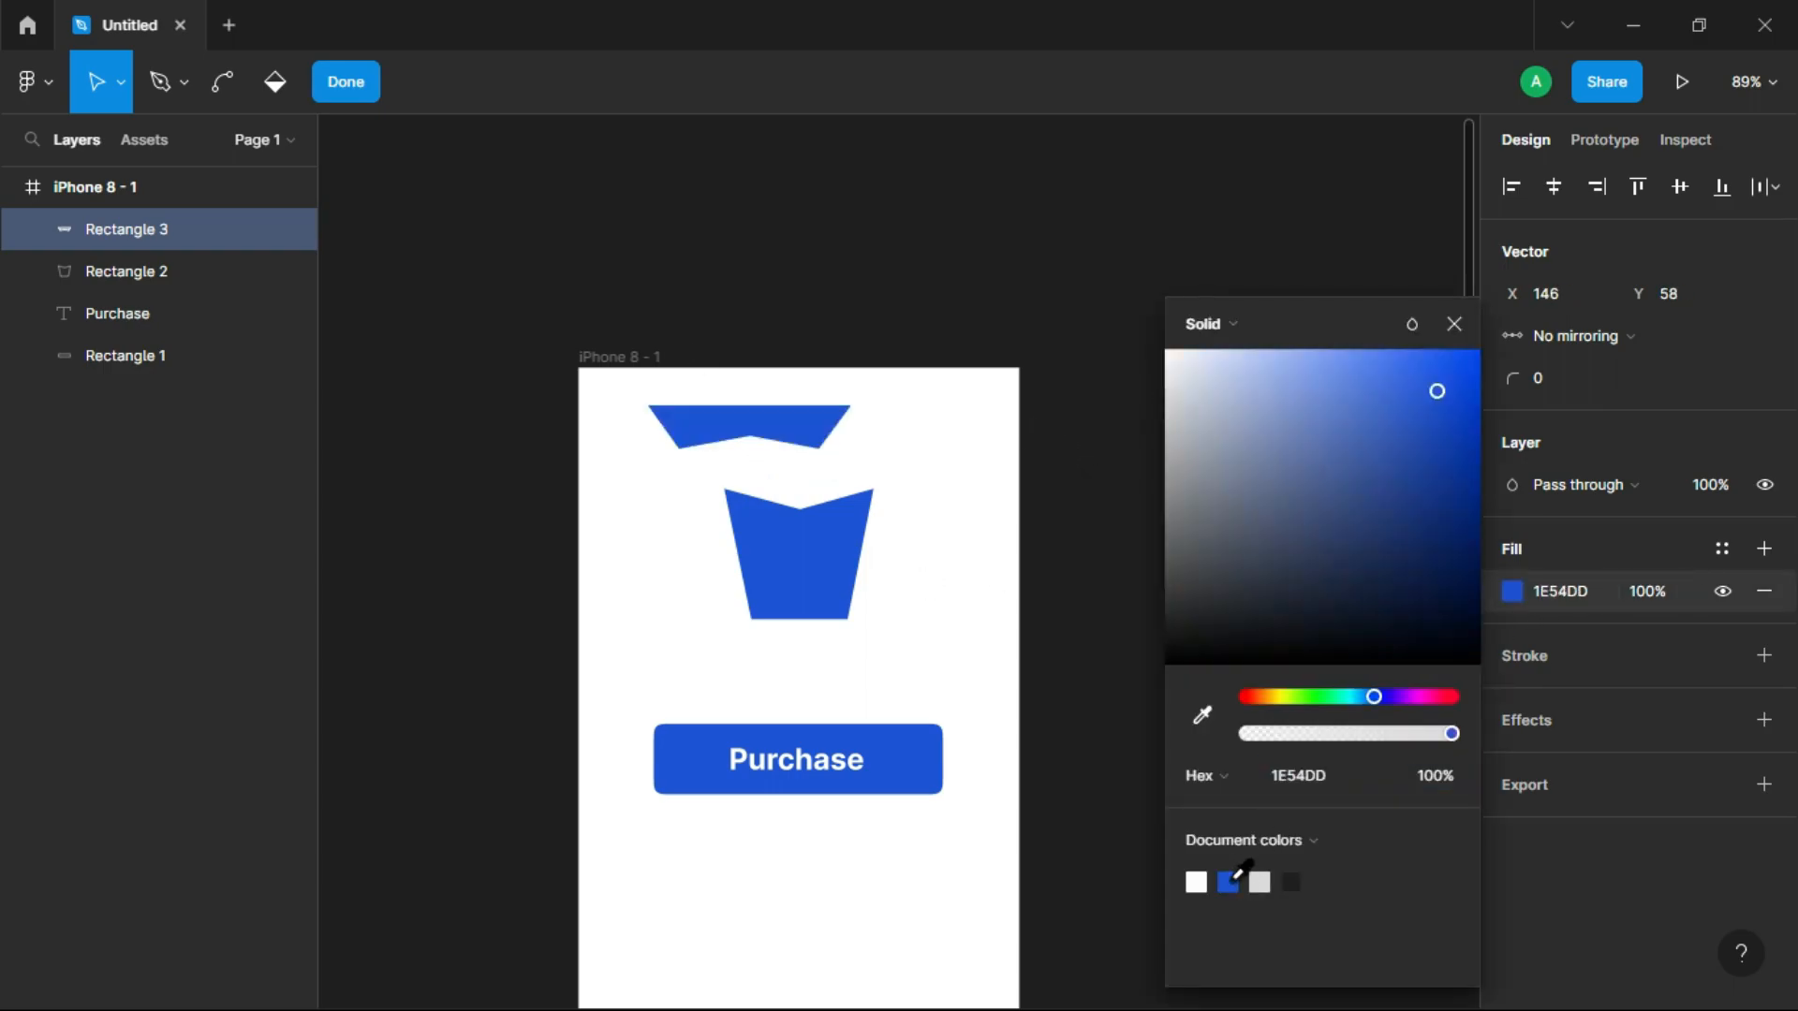
click(1453, 340)
click(372, 84)
- Move the top piece directly above the basket body and widen it to about 204, centred over the body
drag(771, 422, 929, 473)
drag(693, 467, 679, 467)
mouse_move(822, 479)
mouse_down()
mouse_move(801, 502)
mouse_move(846, 454)
mouse_up()
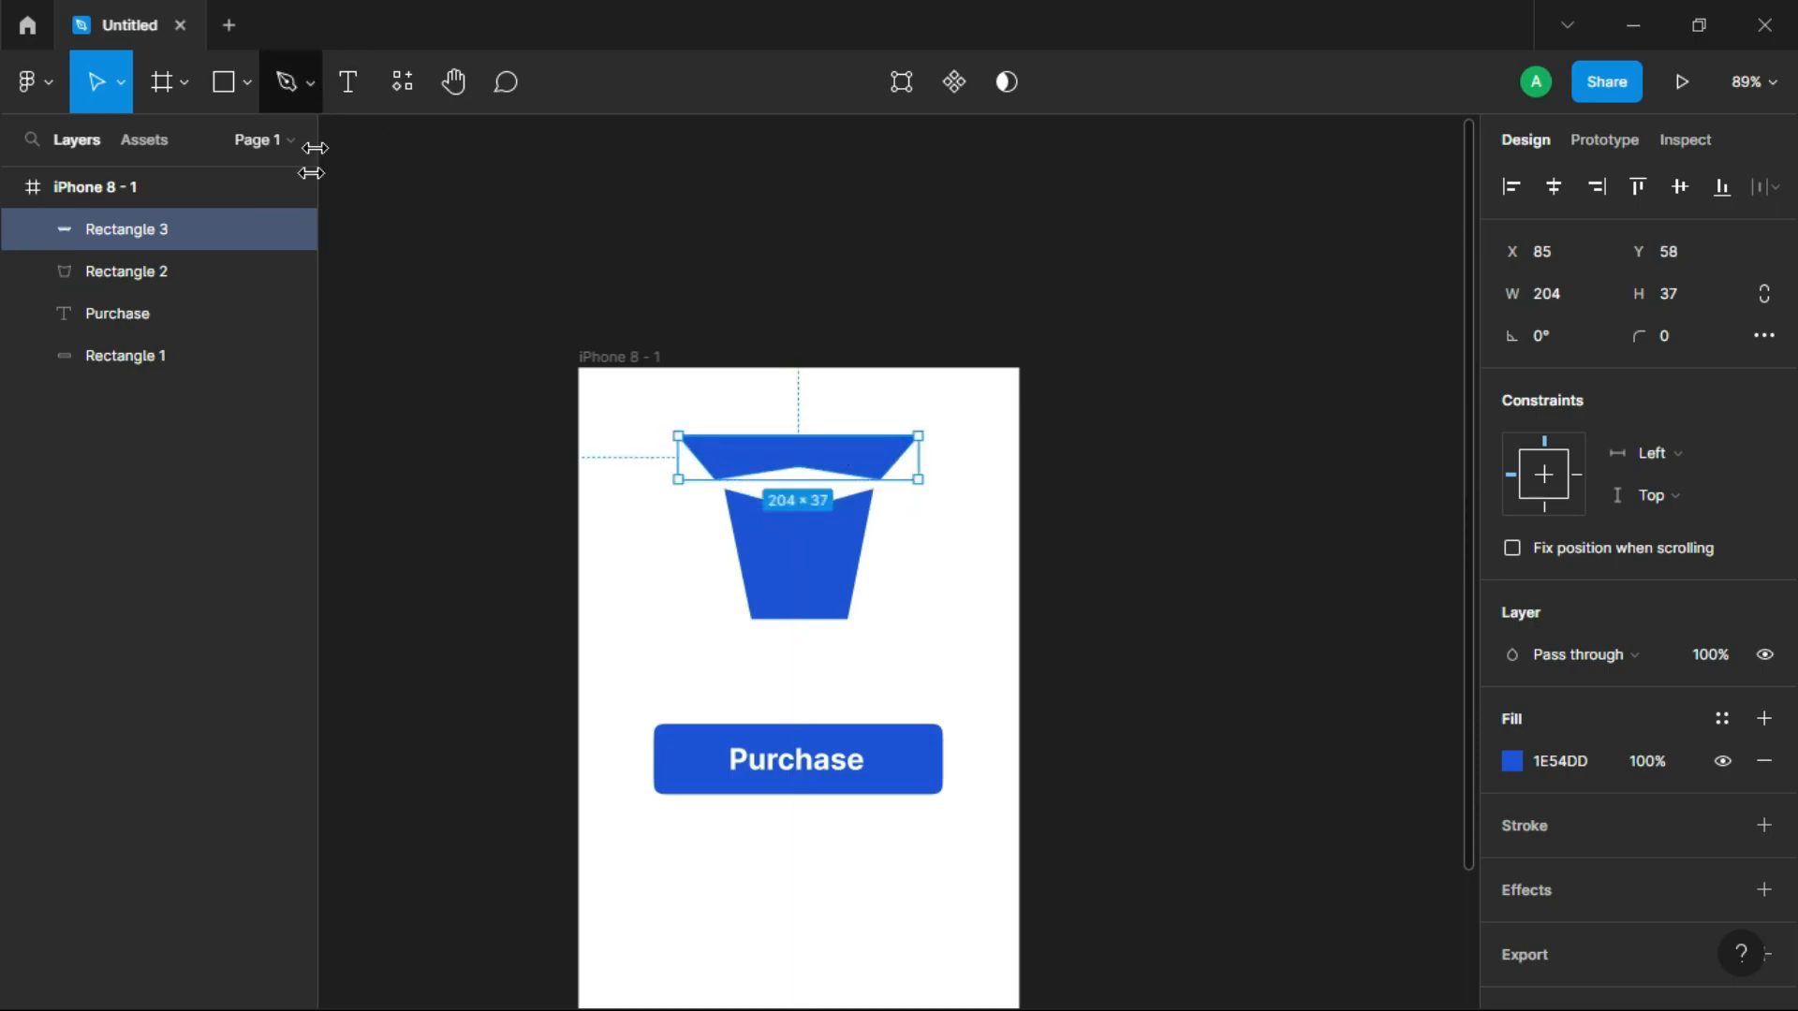
- Draw a checkmark of about 61.5 × 49.5 beside the basket body with the Pen tool
click(288, 94)
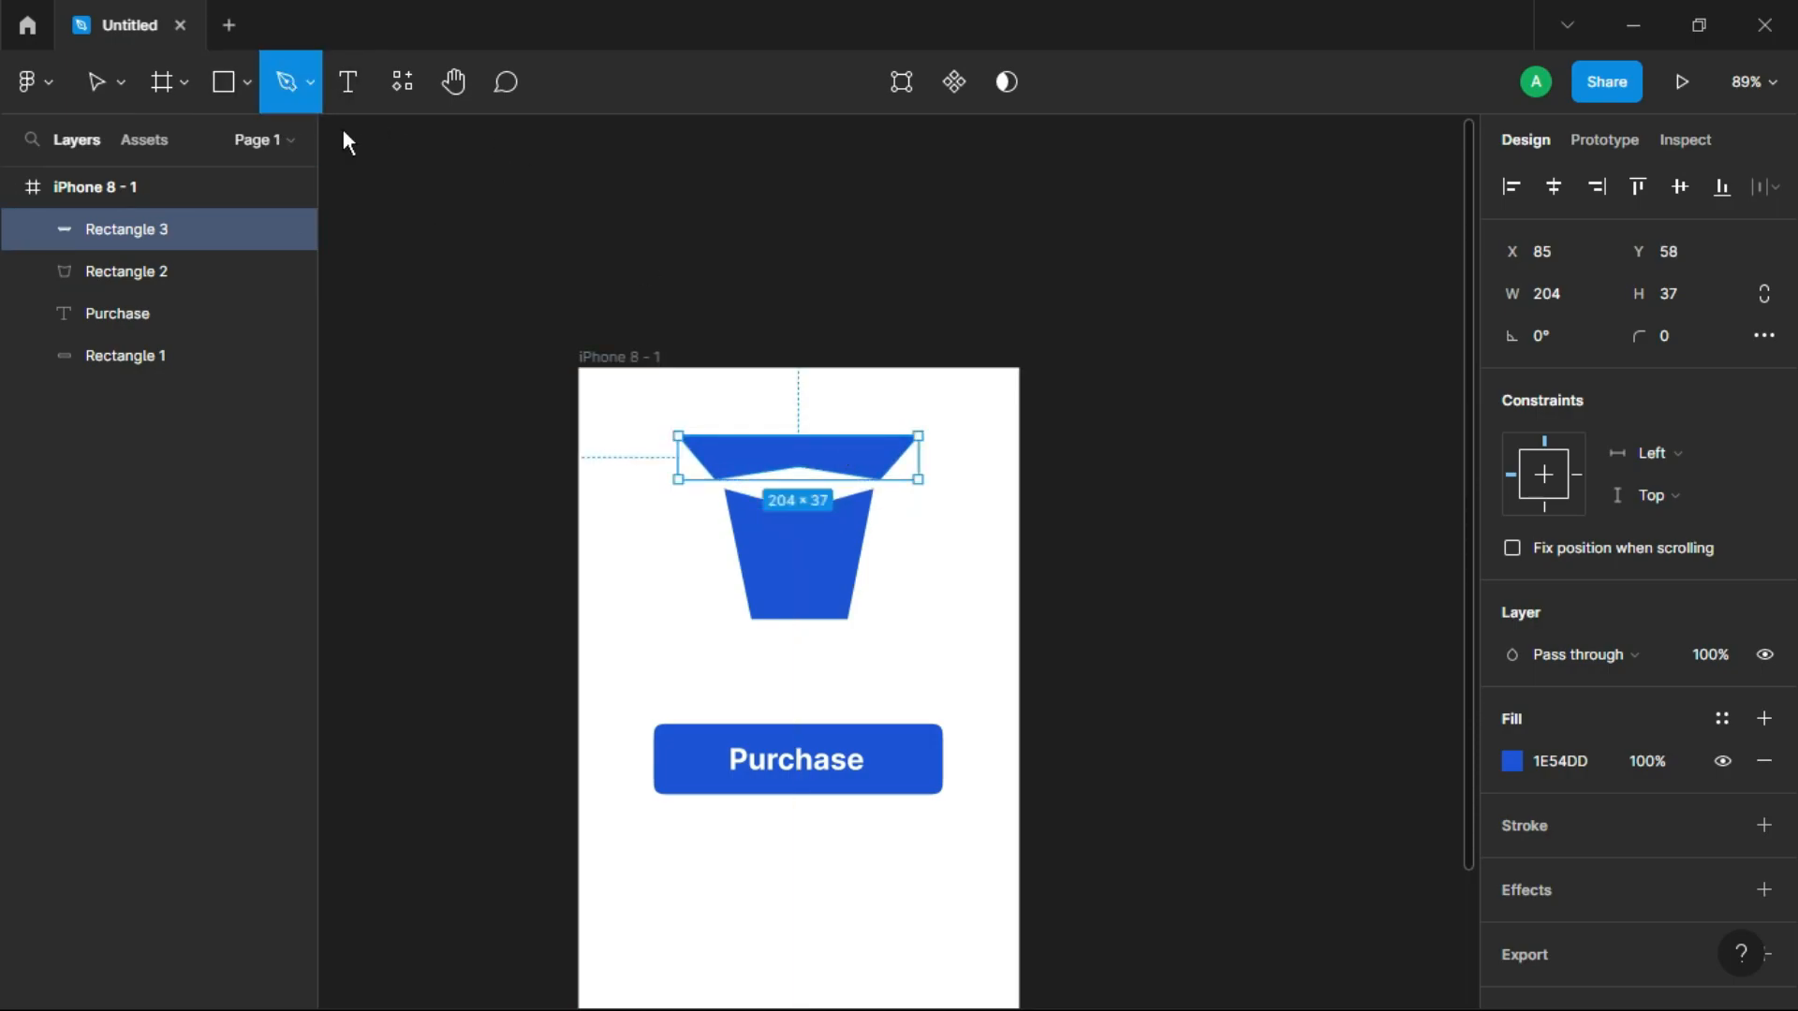
click(605, 579)
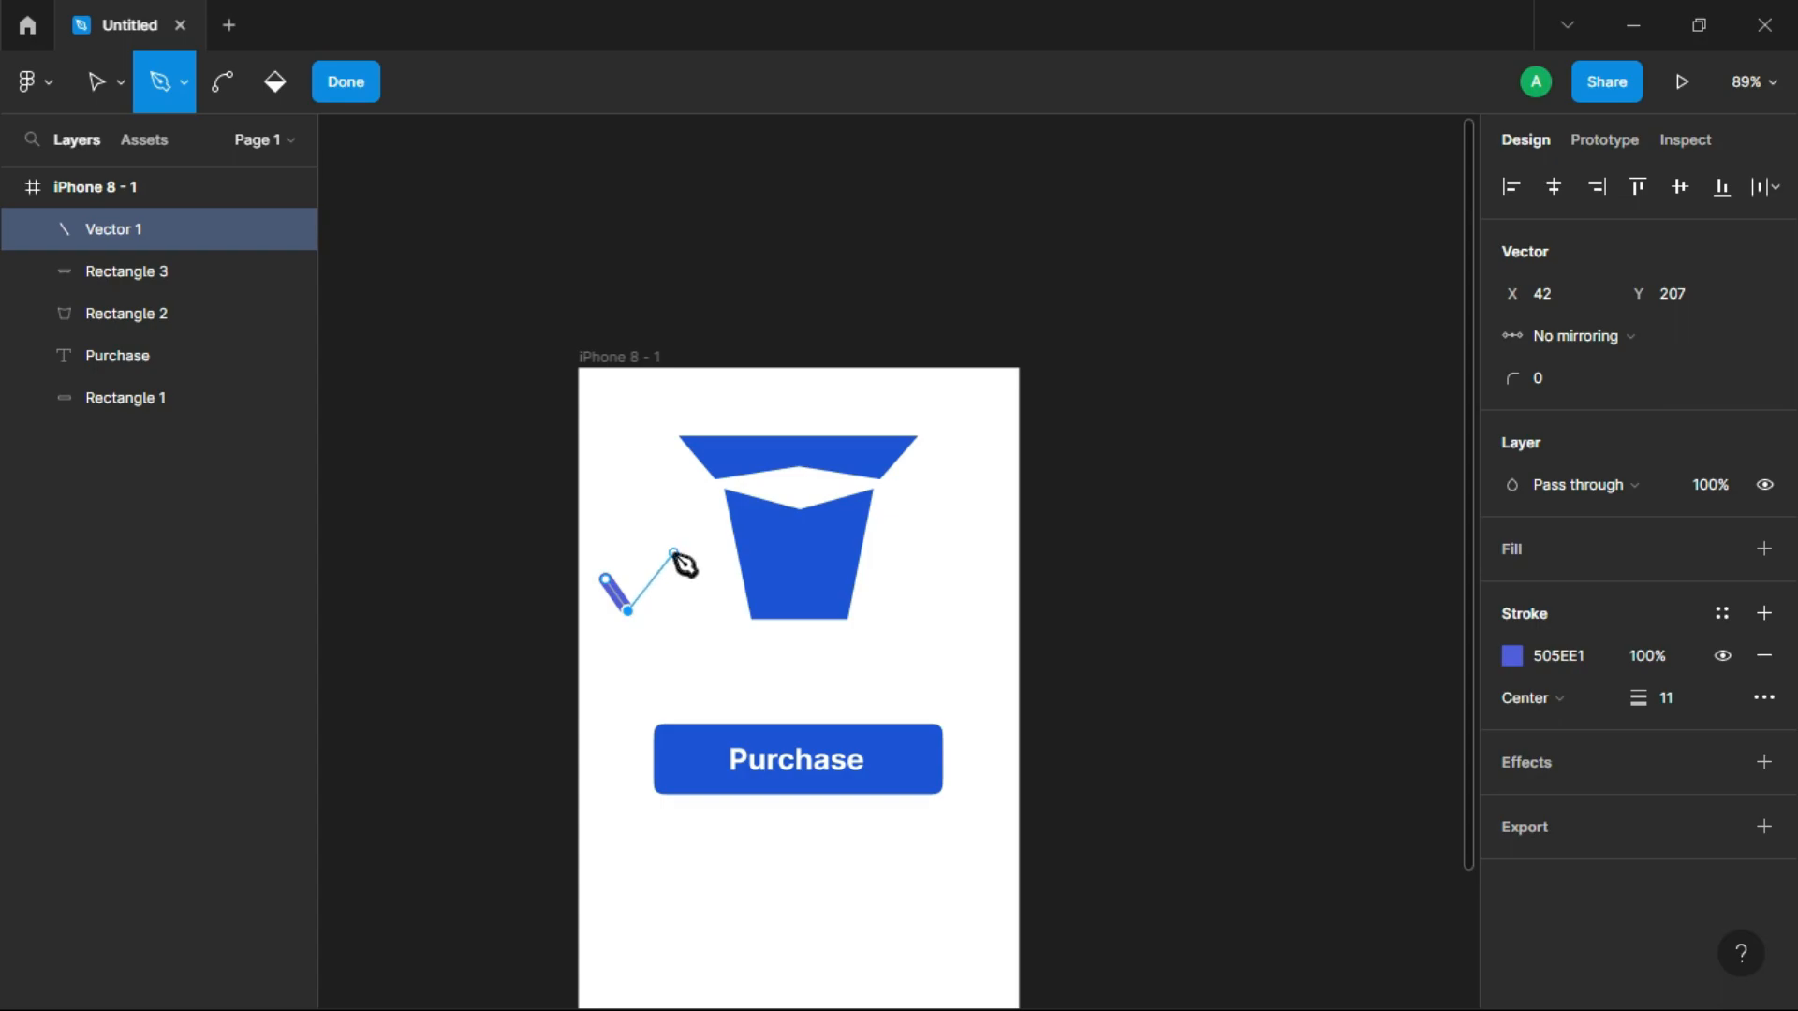
key(Escape)
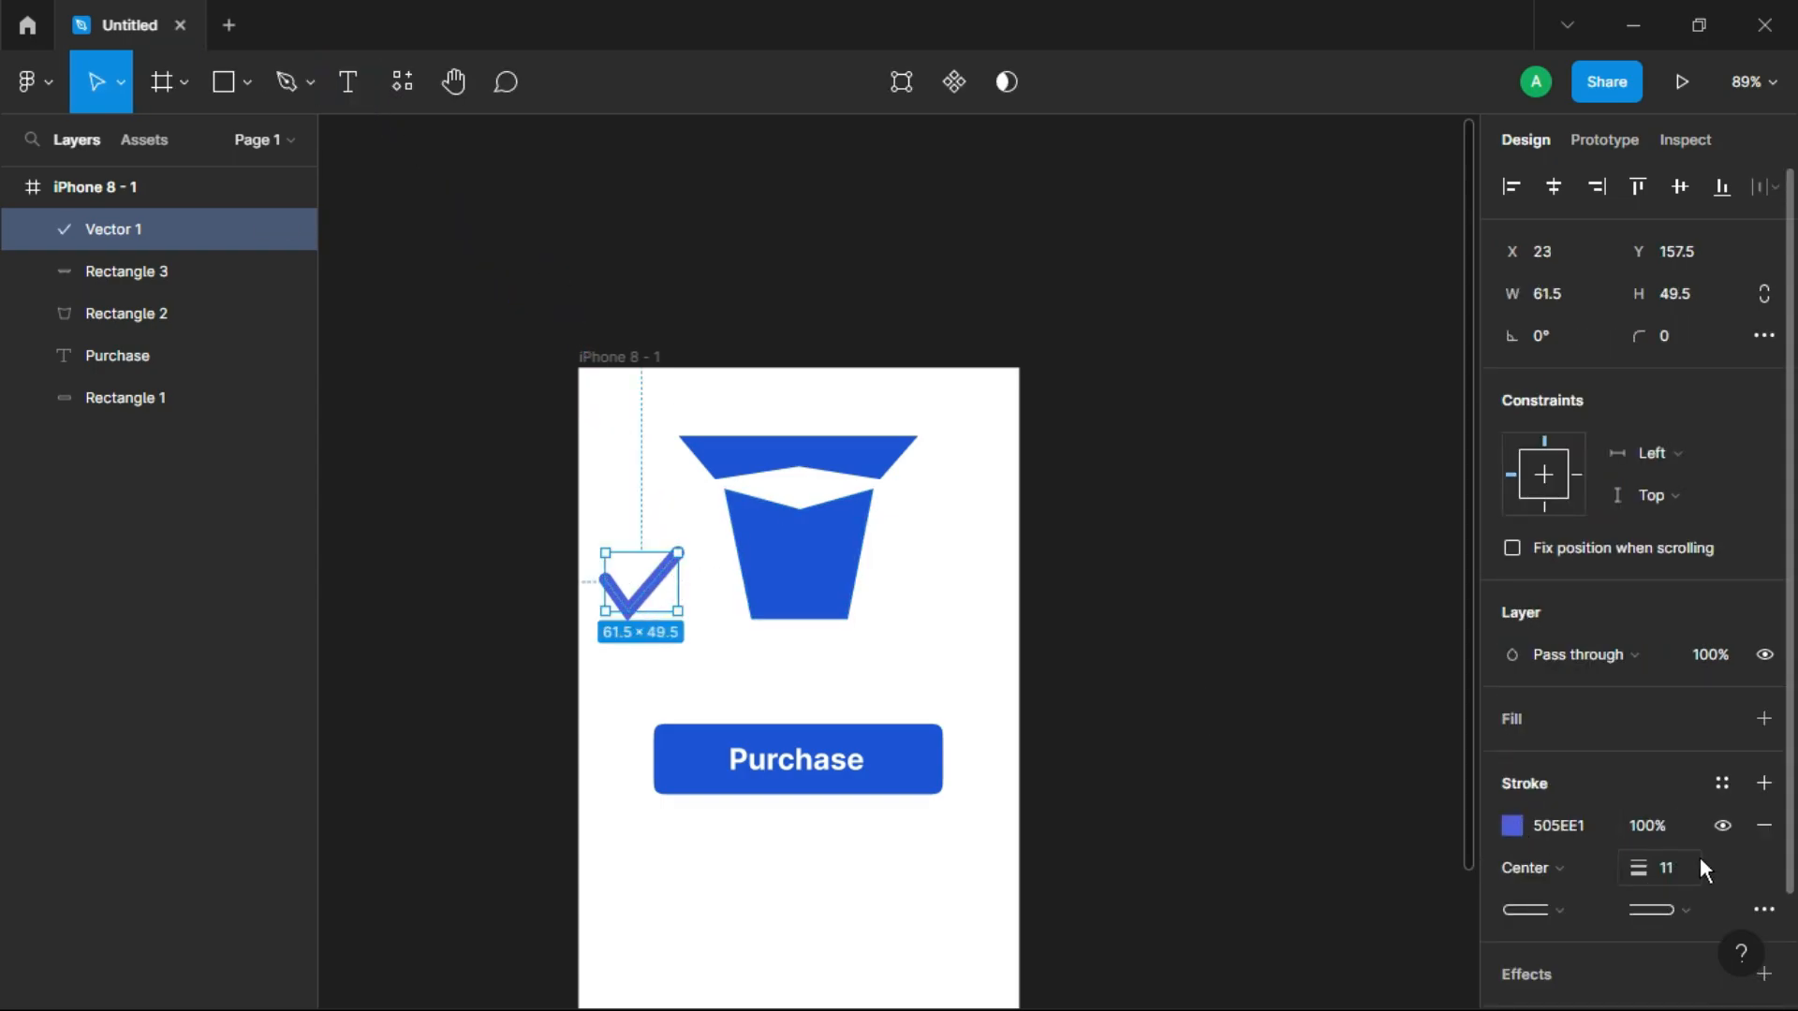
- Move the checkmark and basket body out below the frame, and the top piece out above it
scroll(857, 670, down, 5)
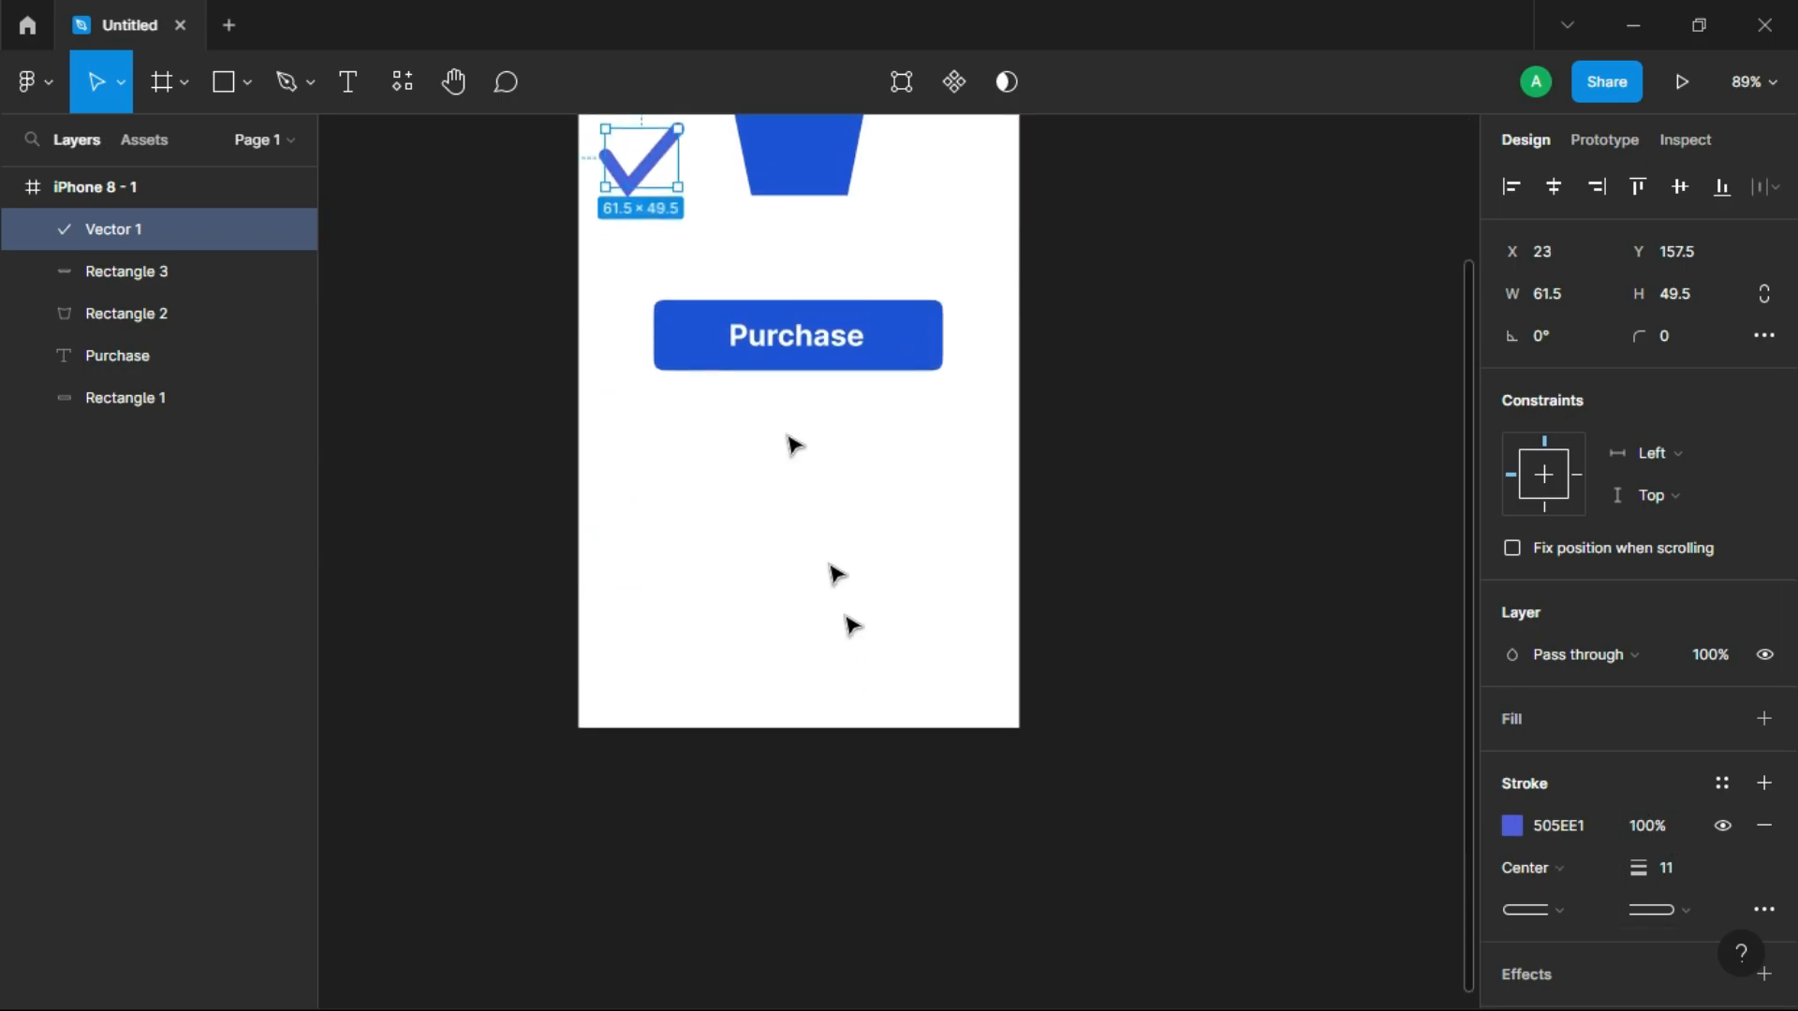
drag(650, 176, 824, 796)
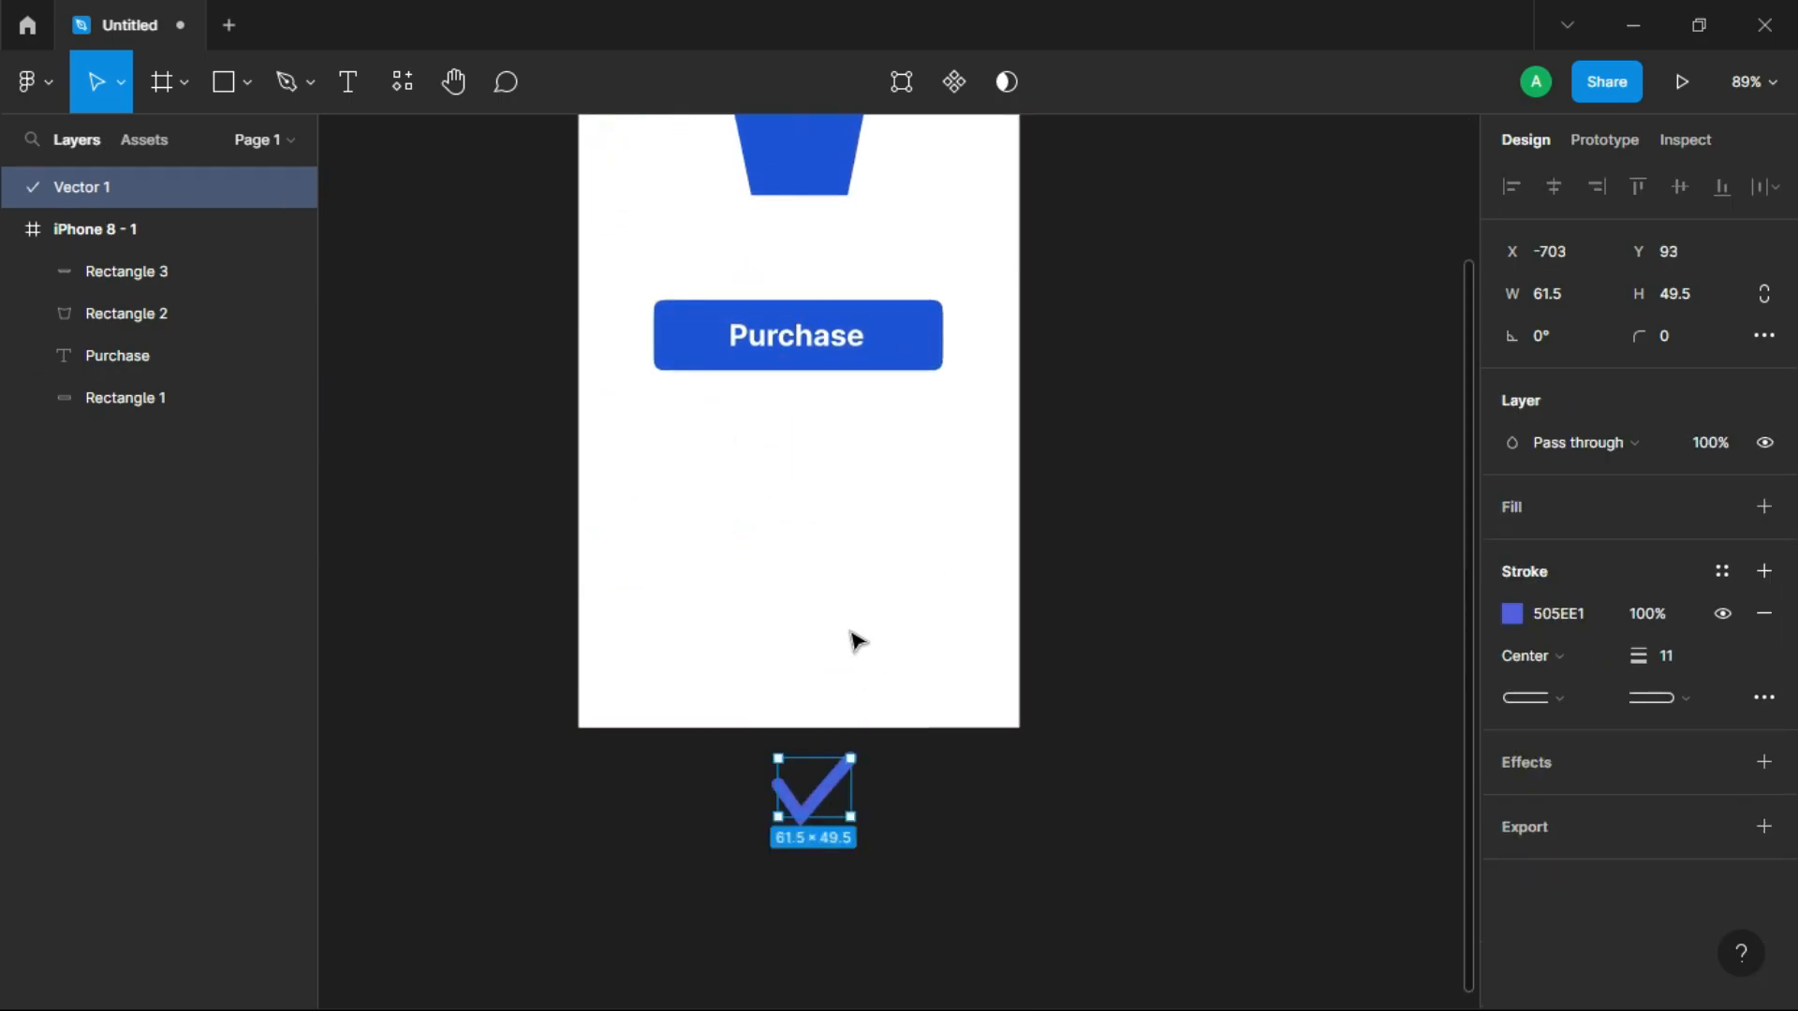
scroll(854, 590, up, 3)
click(847, 425)
drag(847, 425, 843, 187)
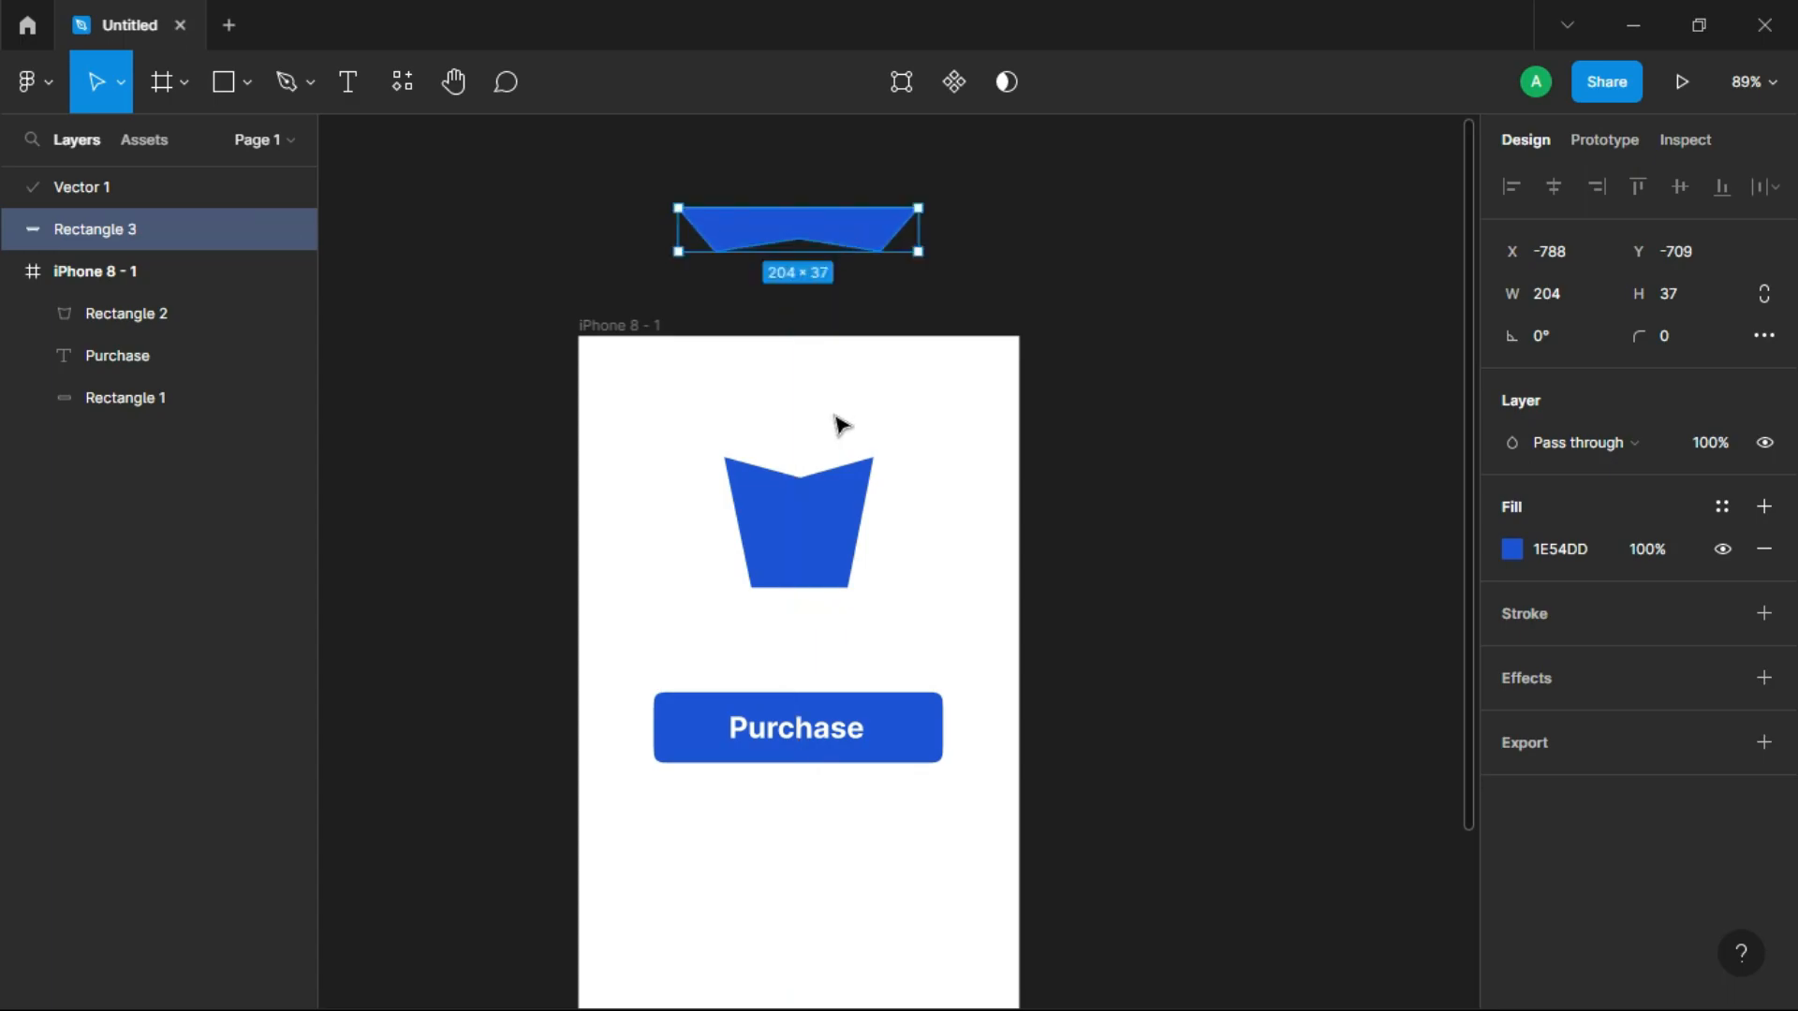
click(829, 523)
scroll(825, 468, down, 2)
drag(823, 413, 823, 831)
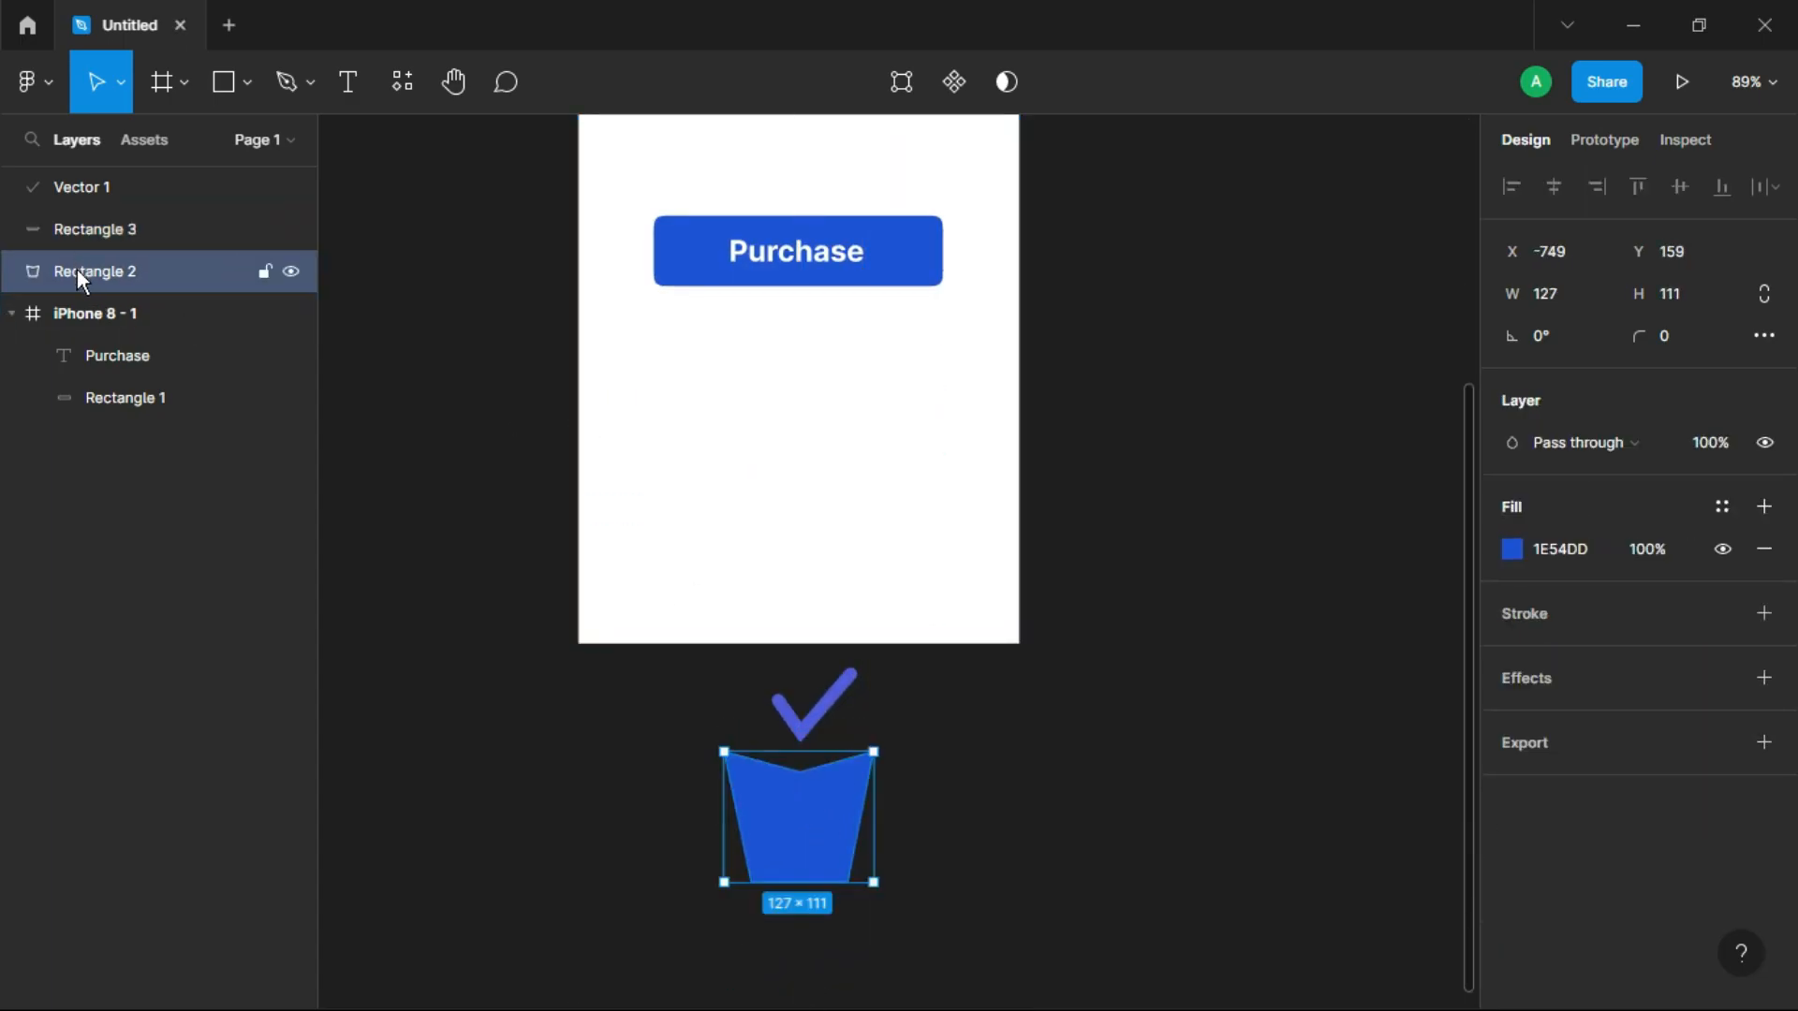
- Nest the three shapes in the iPhone 8 - 1 frame, with Rectangle 3 first and Rectangle 2 and Vector 1 below Rectangle 1
drag(77, 268, 99, 419)
drag(94, 229, 100, 435)
drag(87, 191, 87, 335)
scroll(374, 349, up, 5)
drag(93, 398, 122, 225)
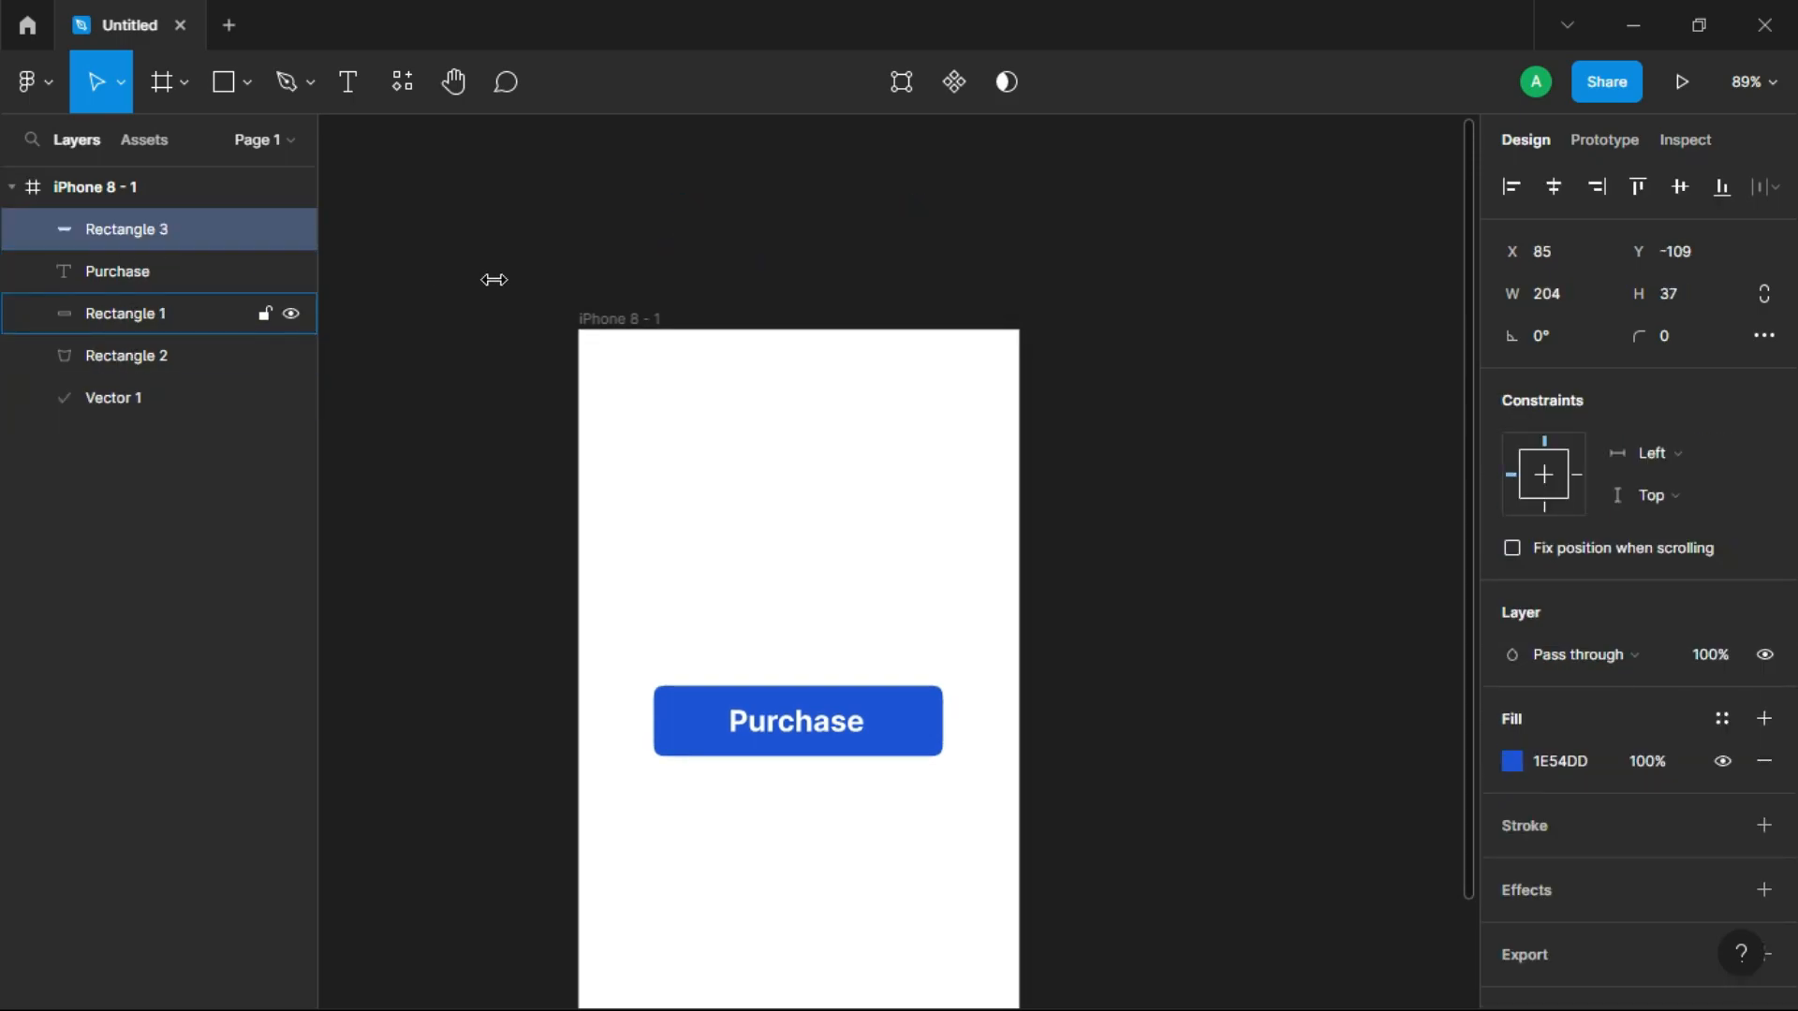
- Duplicate the iPhone 8 - 1 frame and place the copy to its right at X -303
click(1111, 311)
scroll(1126, 432, right, 10)
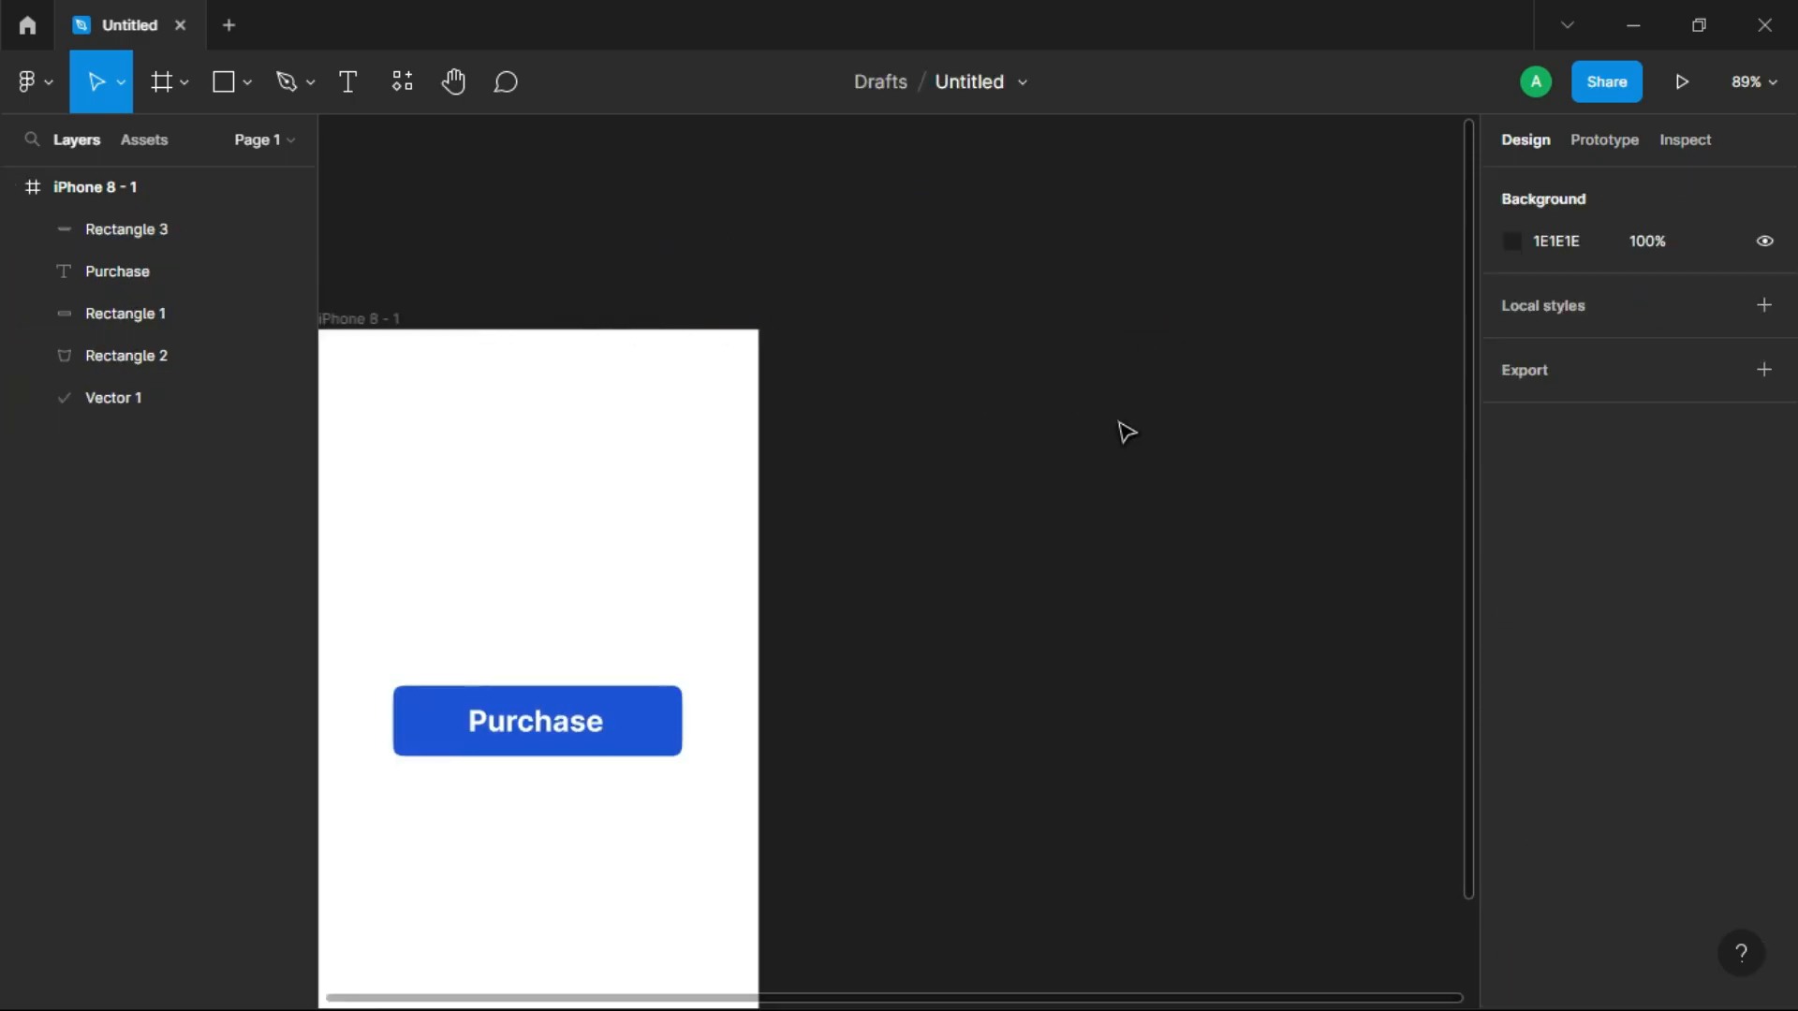
scroll(955, 771, down, 3)
click(453, 363)
click(445, 357)
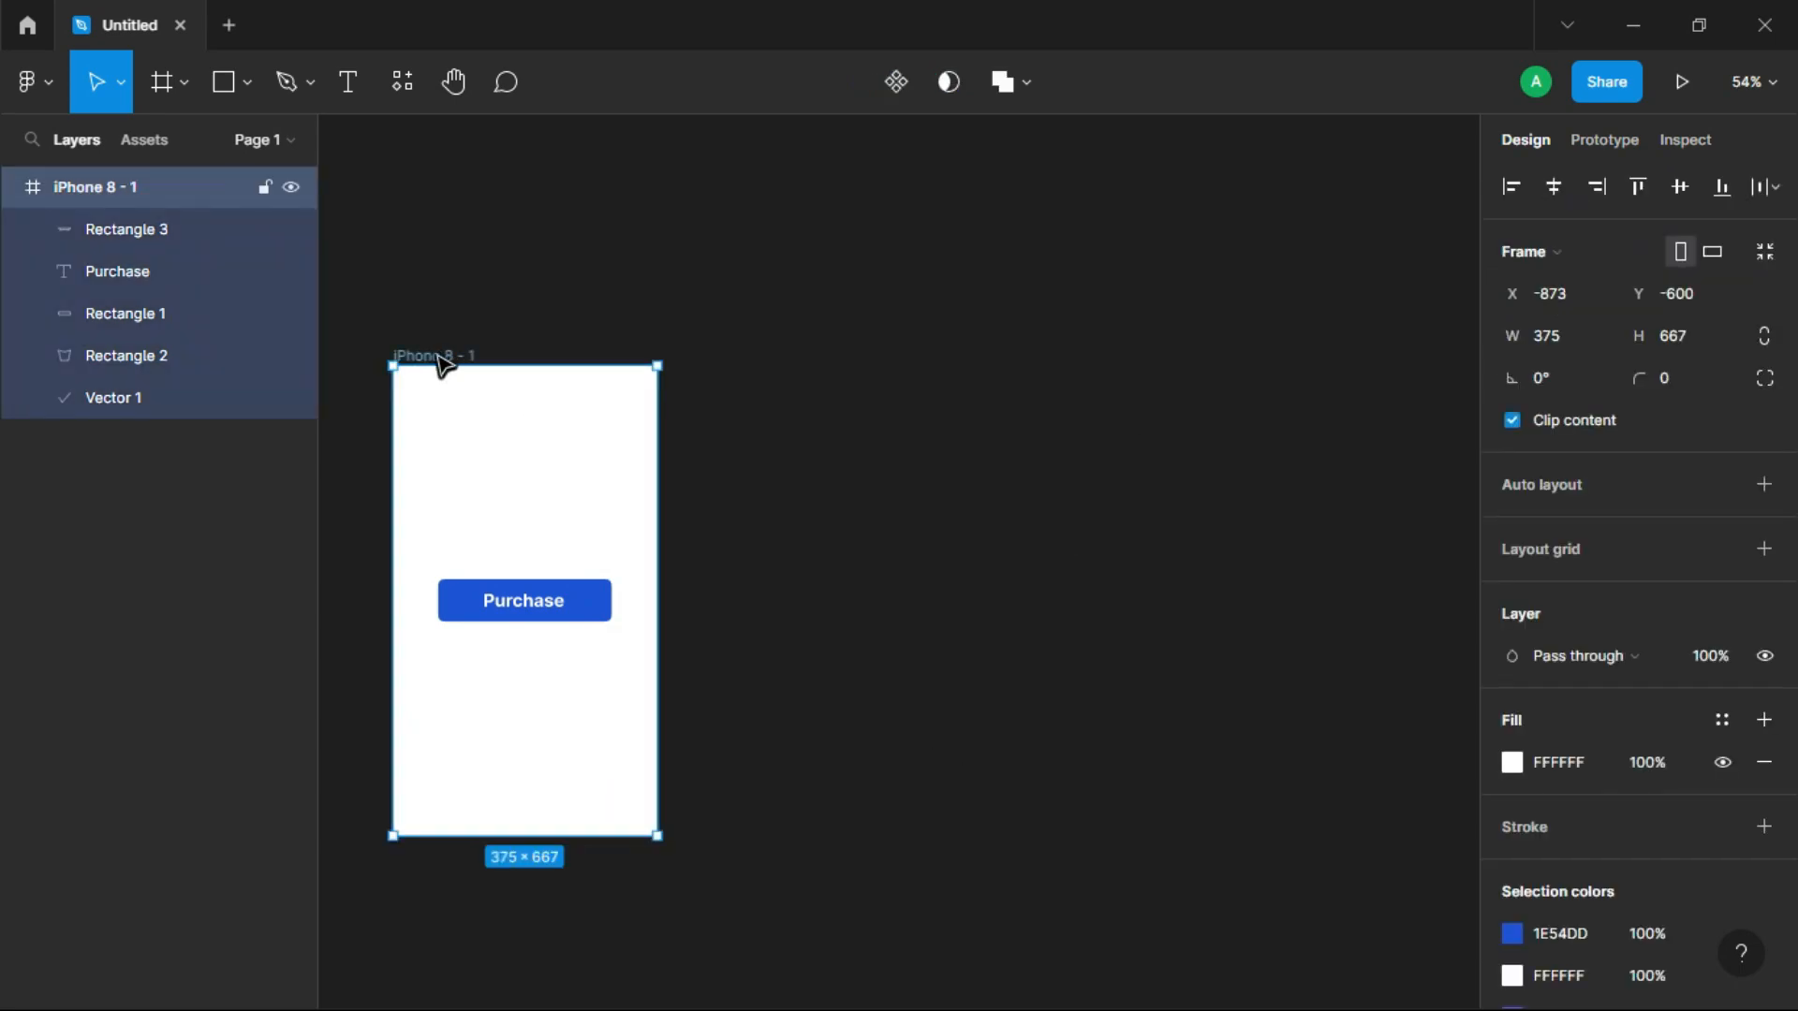
drag(482, 367, 847, 369)
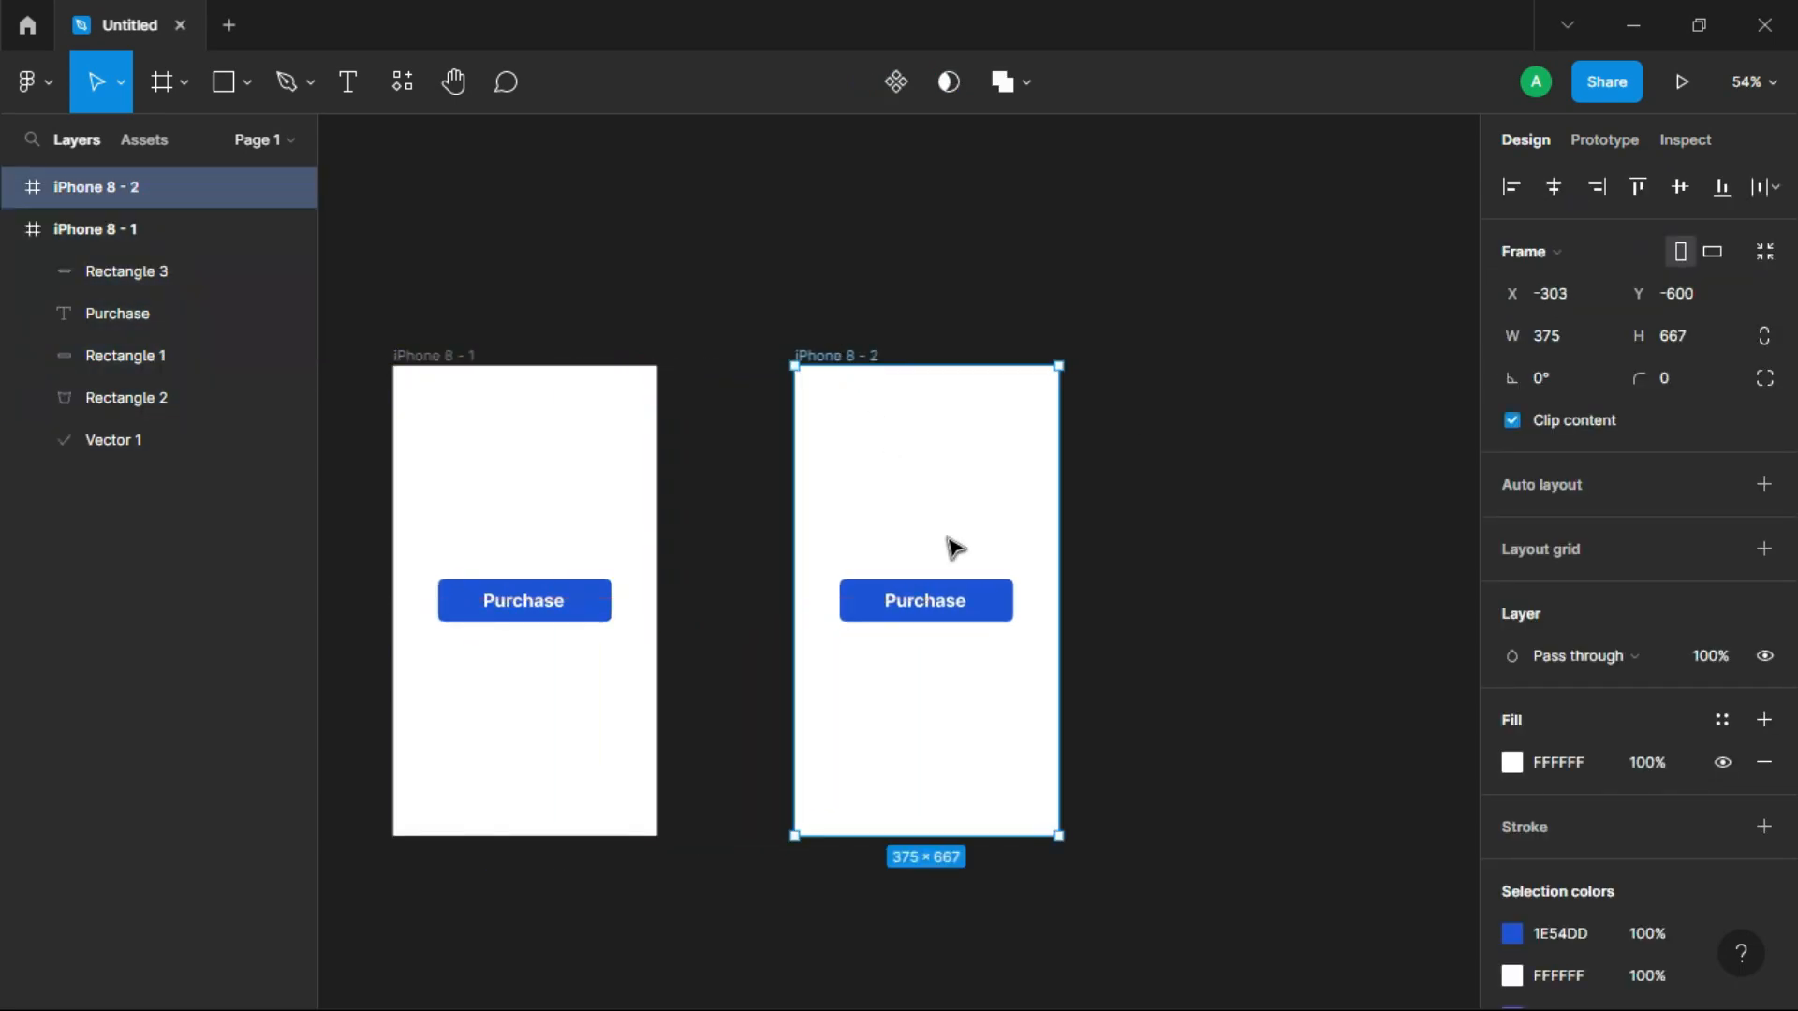
- Delete the blue button rectangle and the Purchase label from the iPhone 8 - 2 frame
click(986, 609)
key(Delete)
click(936, 605)
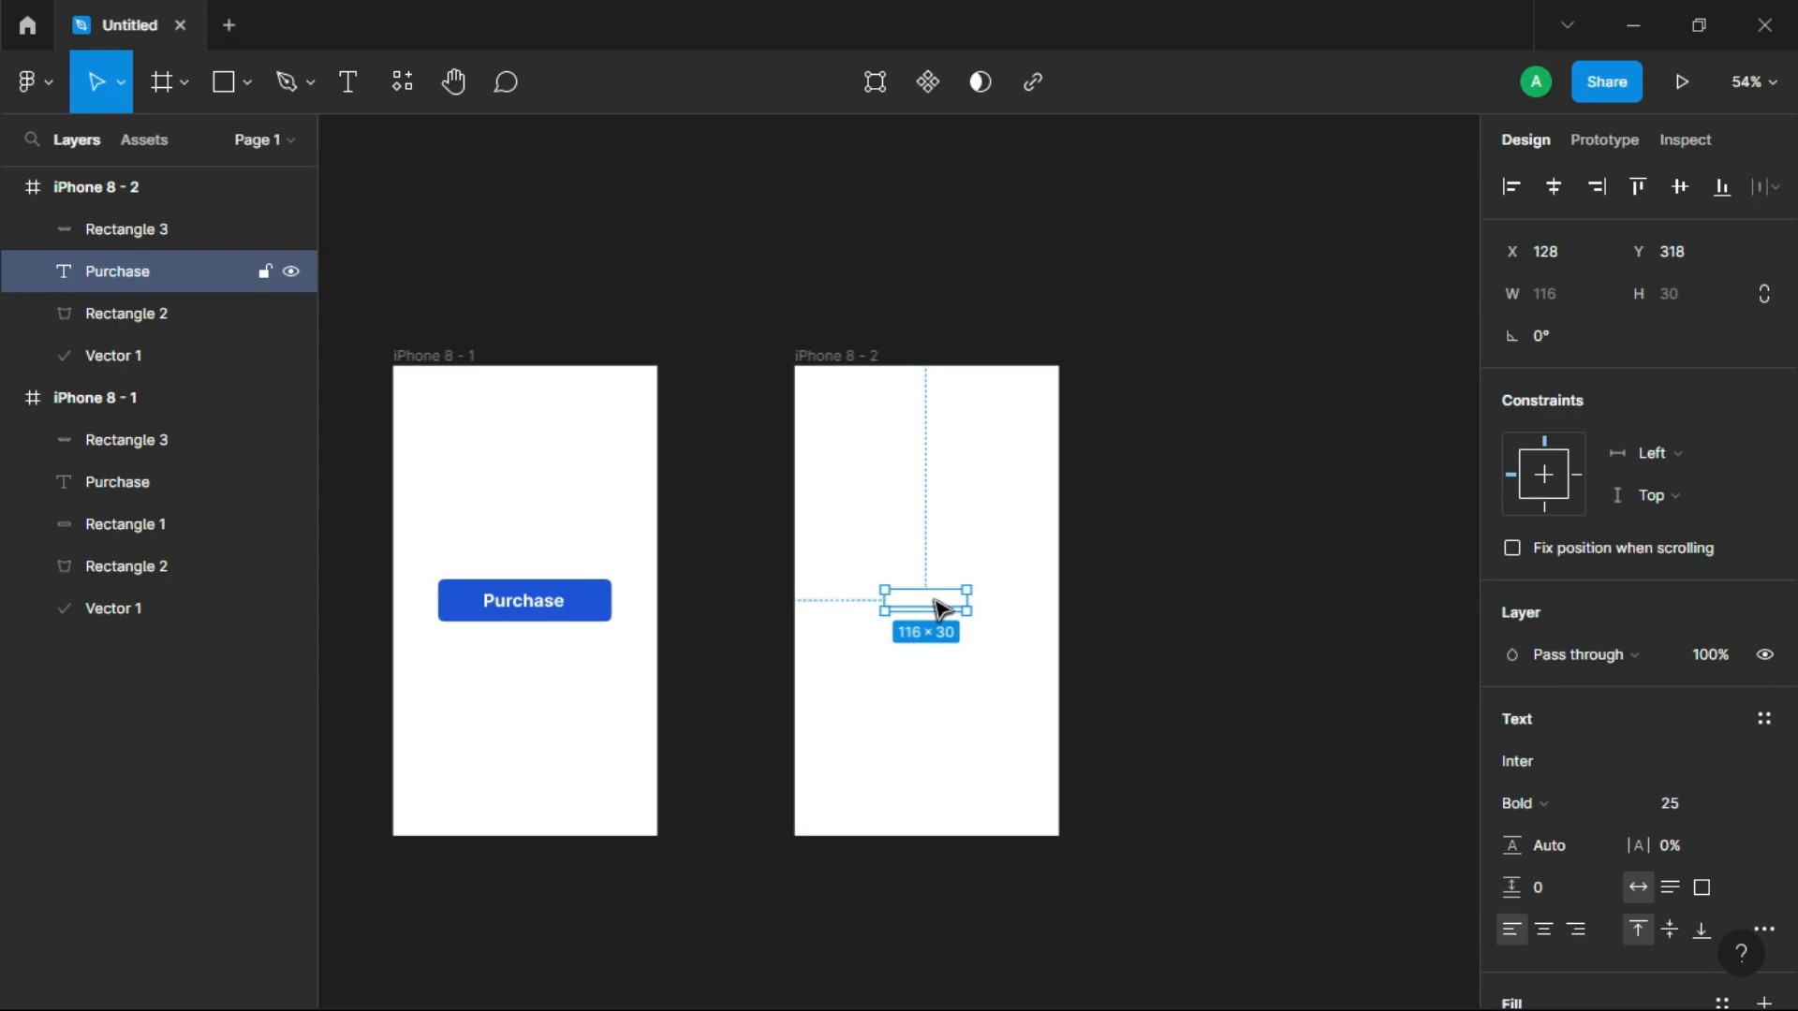
key(Delete)
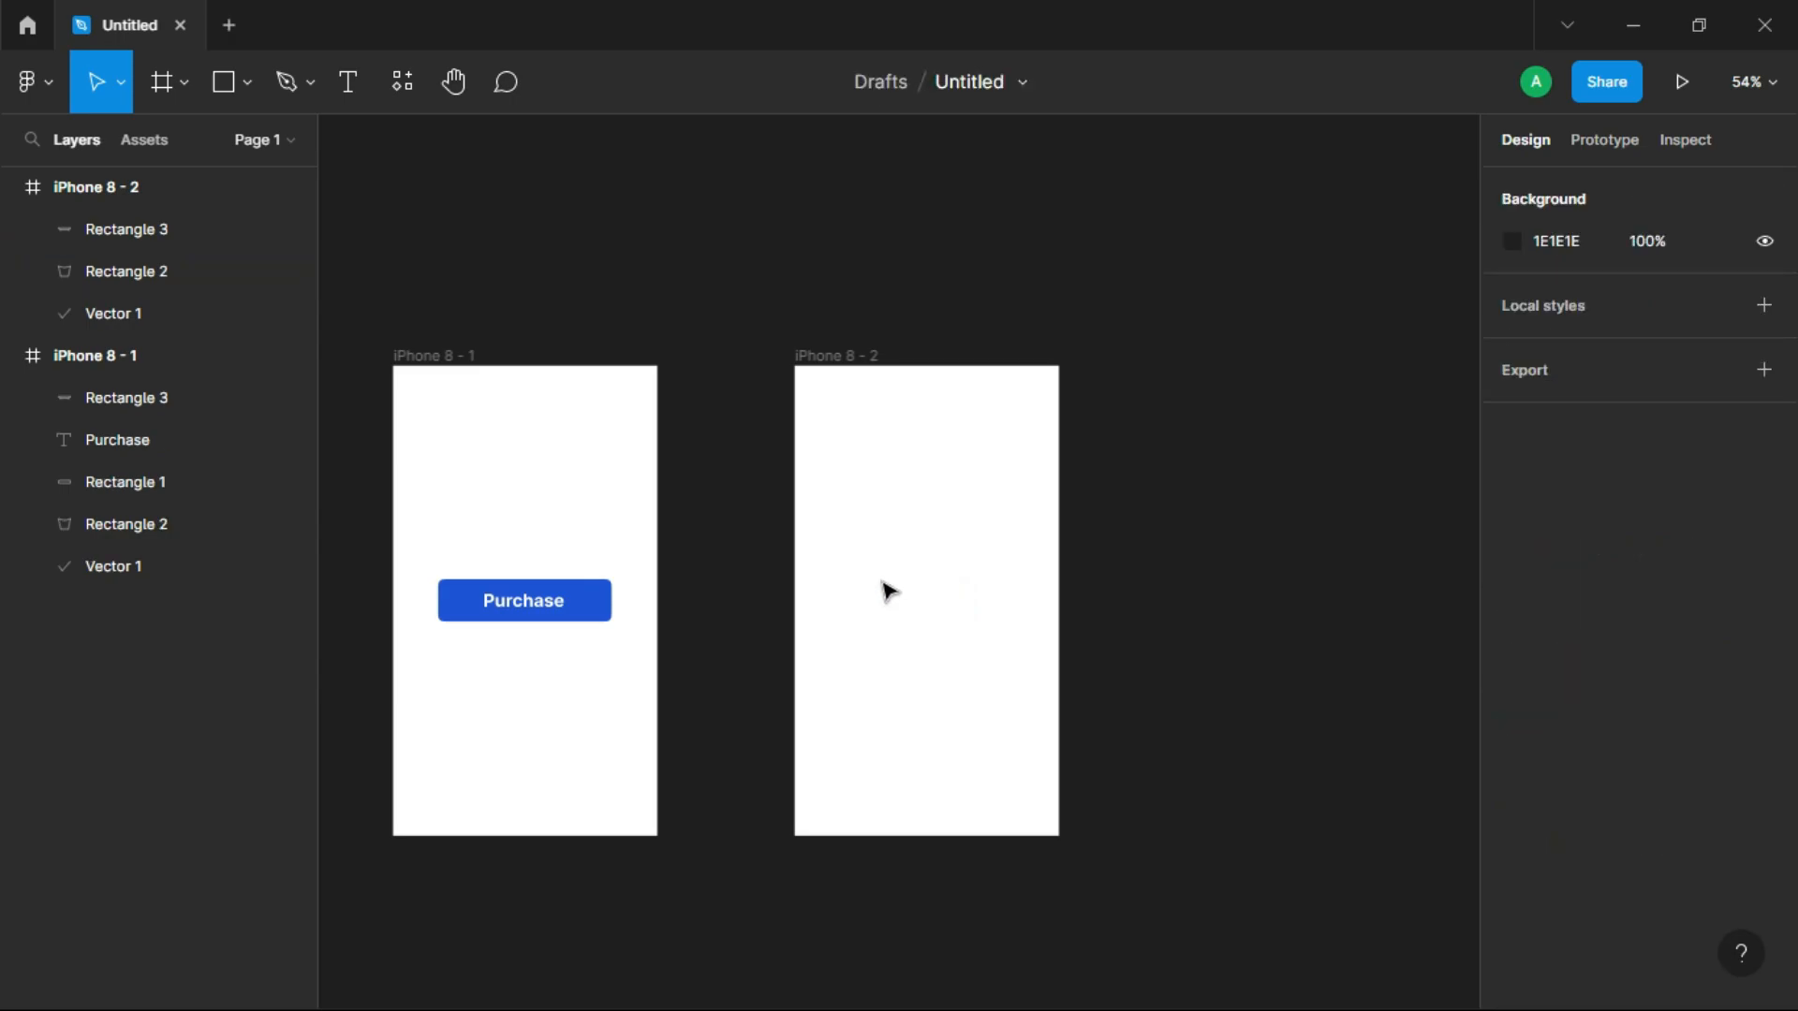
- Bring the top piece and basket body into the middle of the iPhone 8 - 2 frame, with the body at X 124, Y 298
click(104, 227)
drag(953, 312, 955, 587)
click(196, 273)
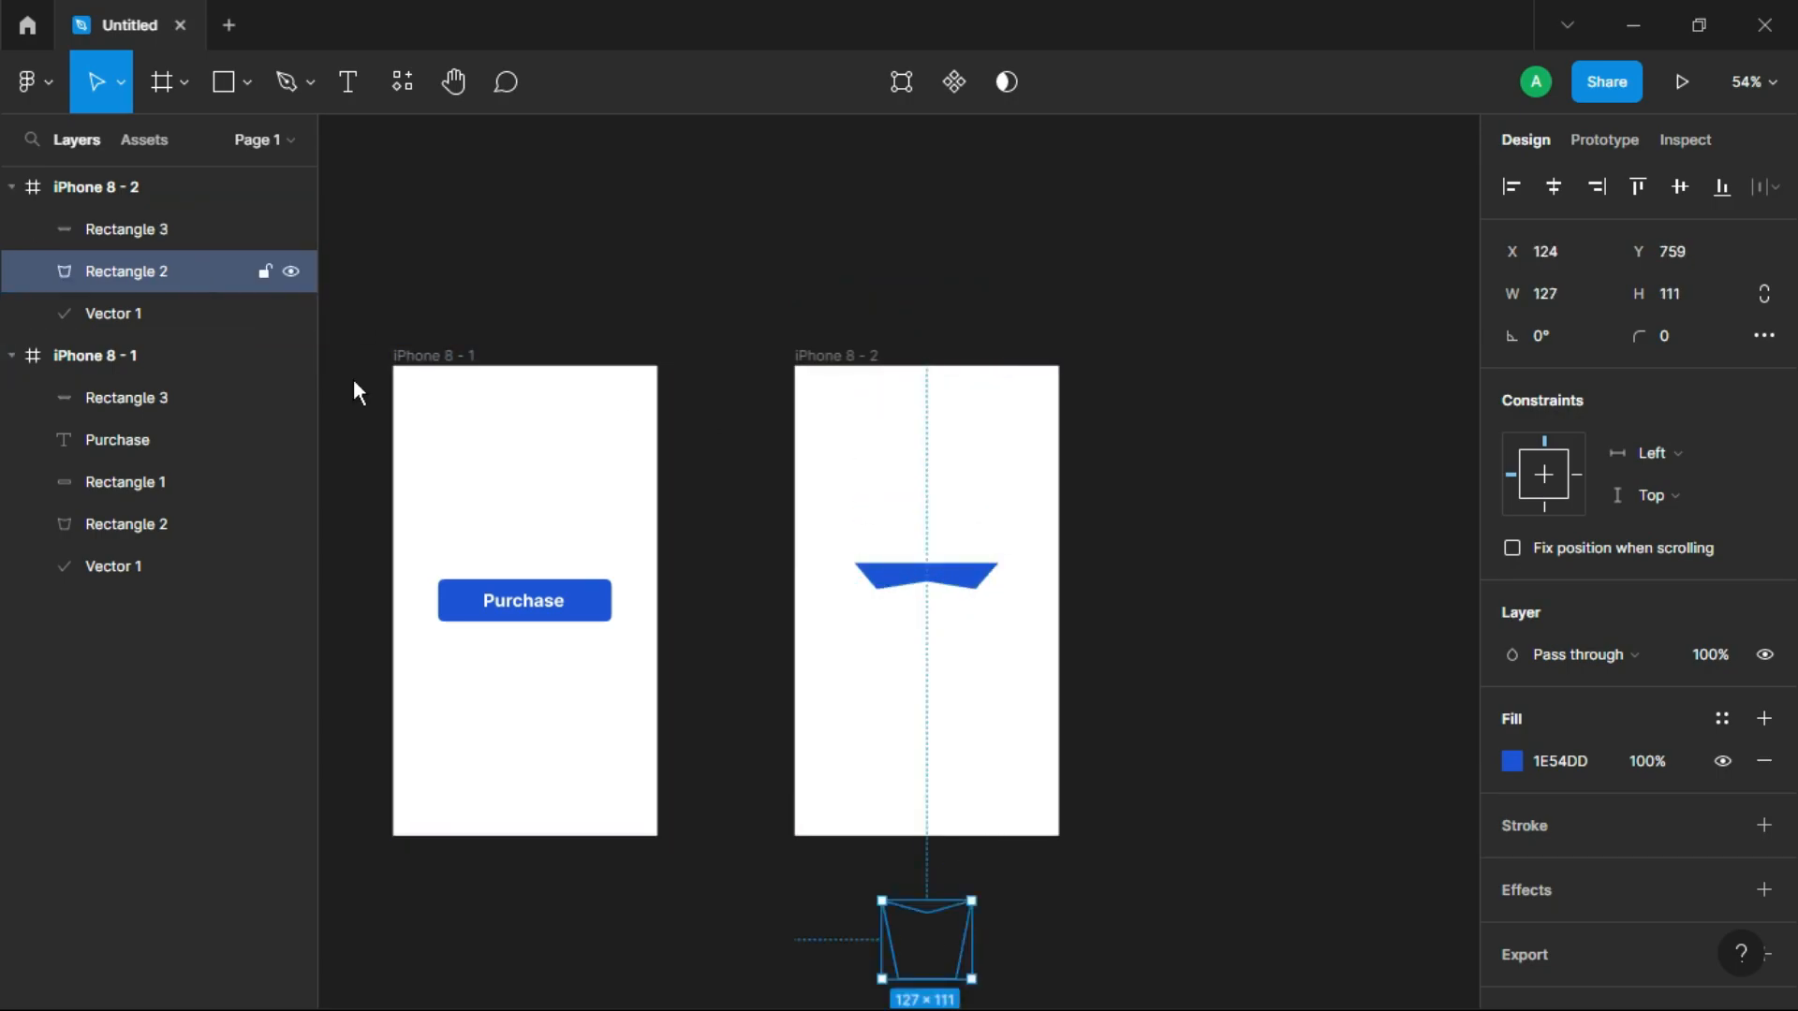
drag(912, 918, 929, 620)
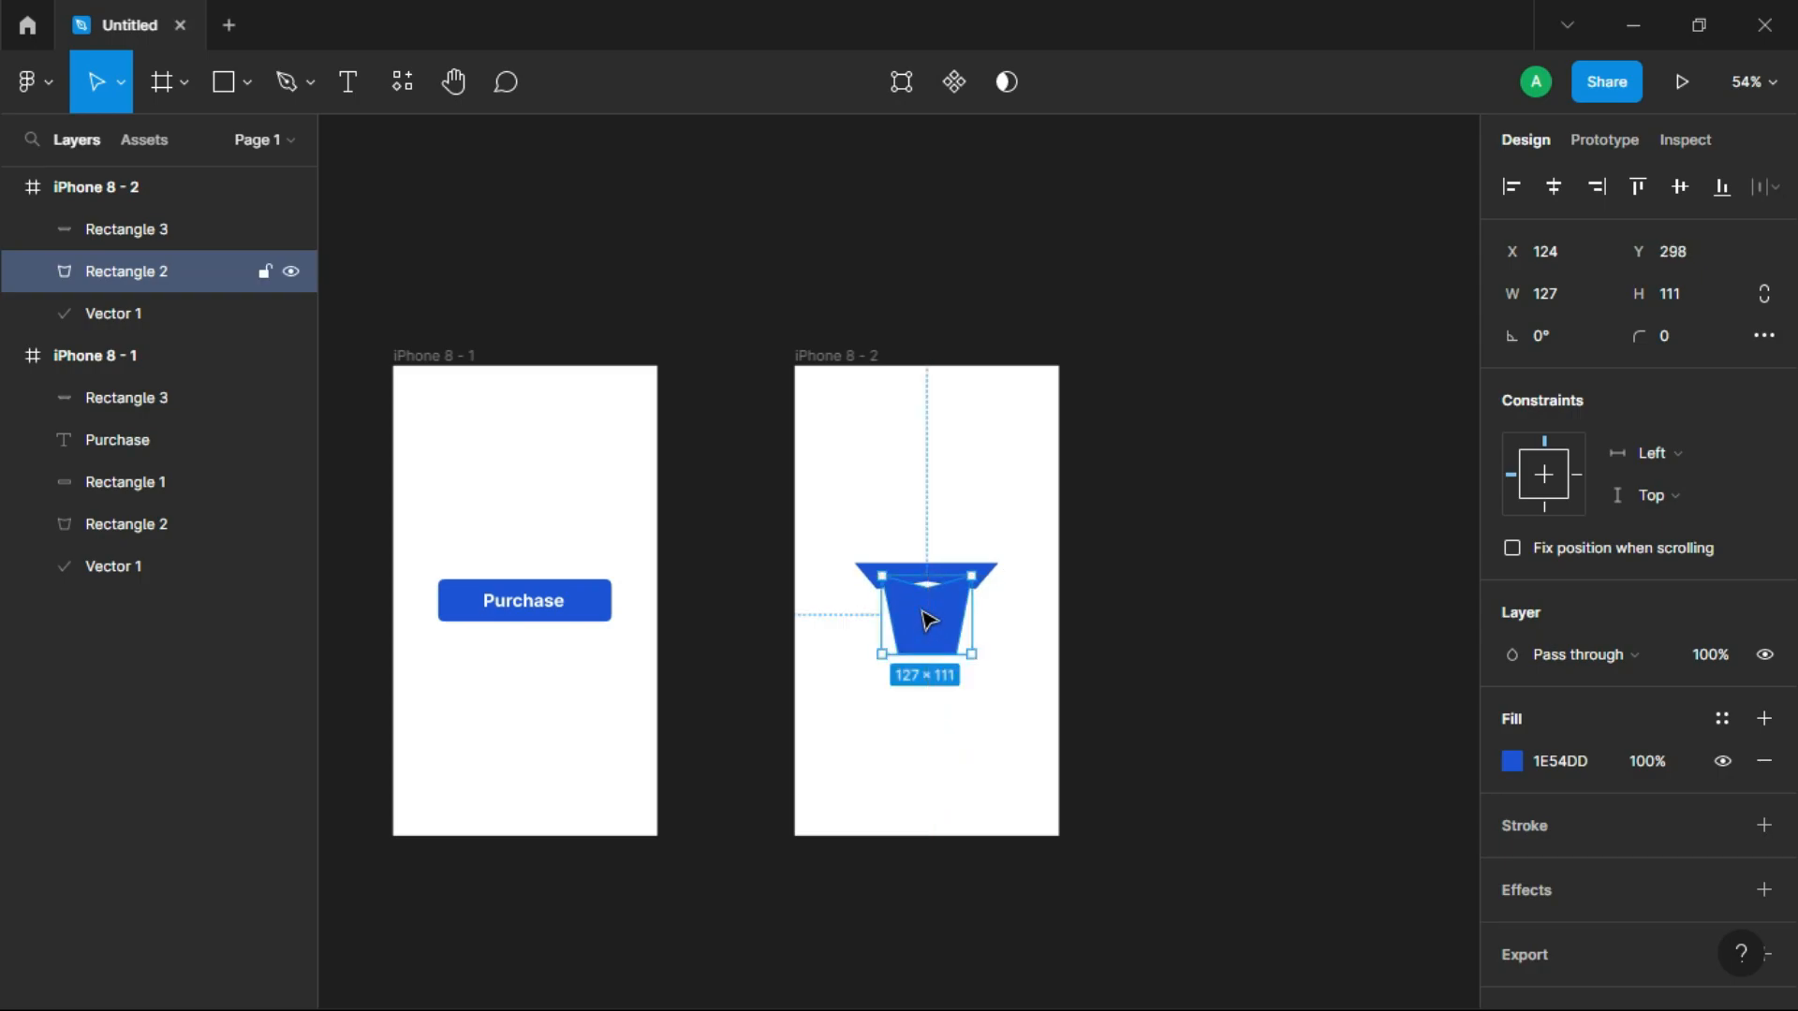
- Duplicate the iPhone 8 - 2 frame and place the copy to its right at X 257, Y -600
click(142, 234)
click(1158, 526)
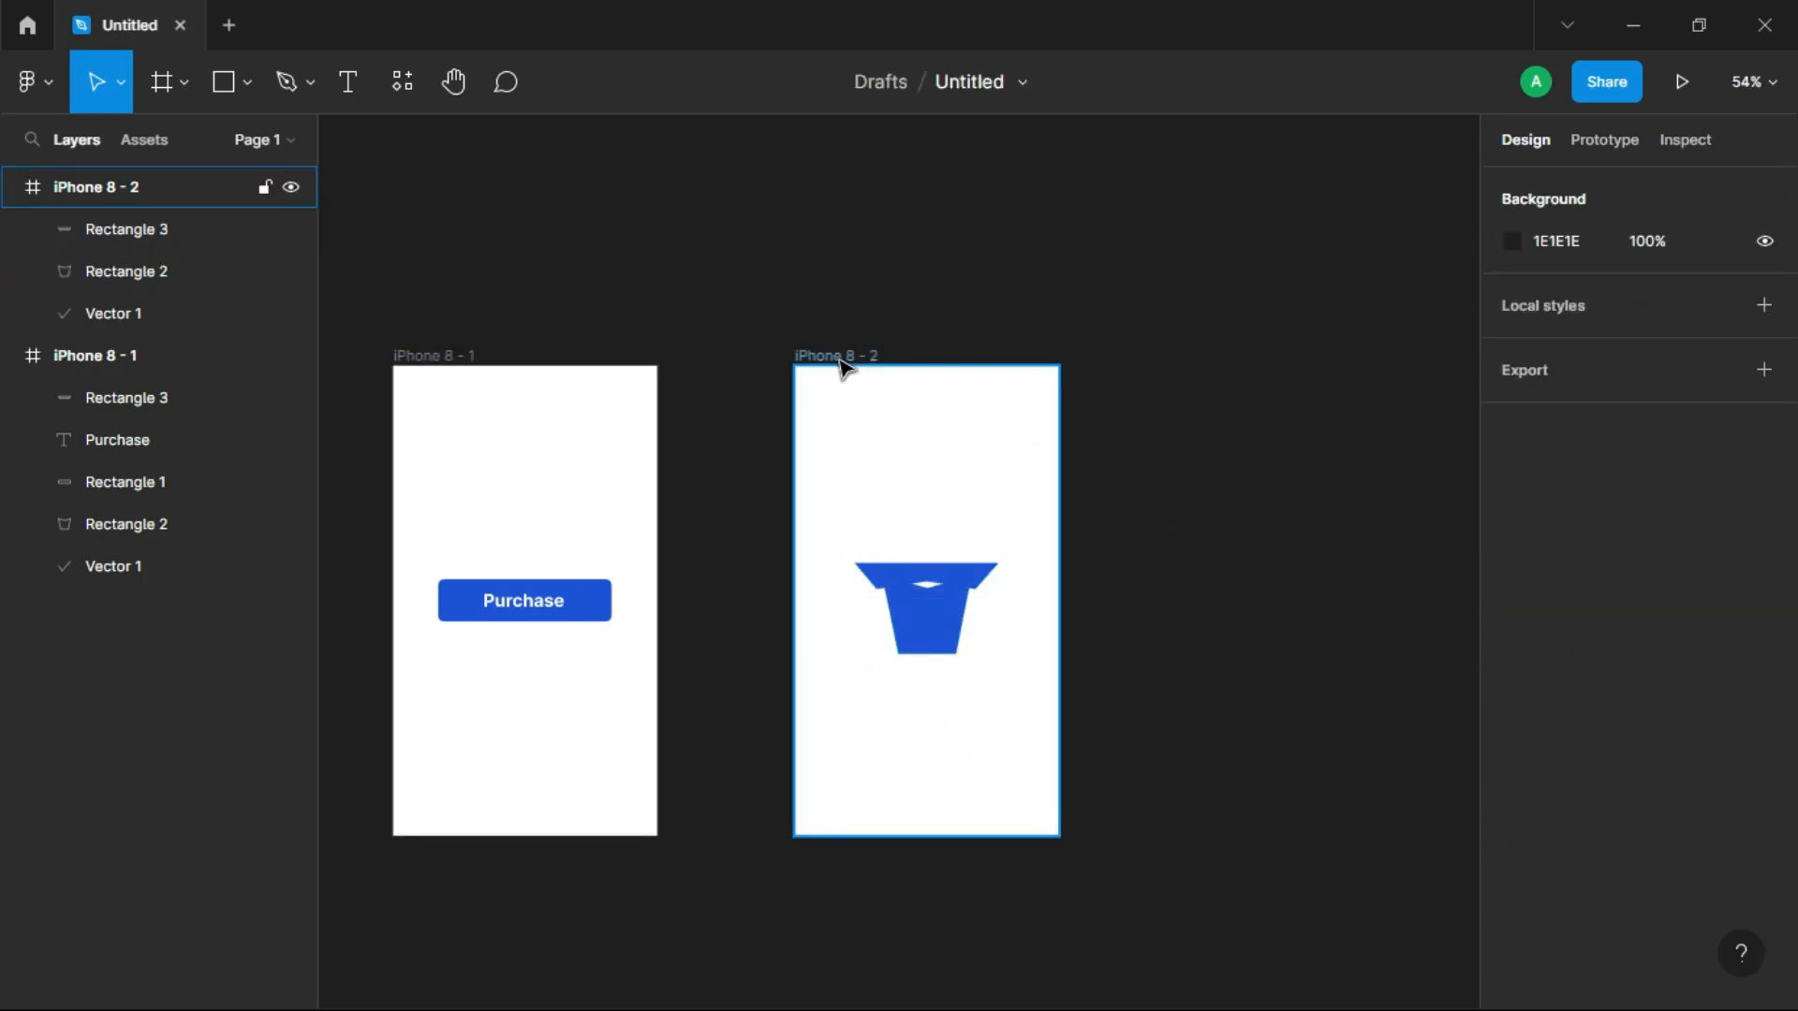
click(824, 356)
drag(831, 361, 1226, 362)
scroll(884, 1000, right, 5)
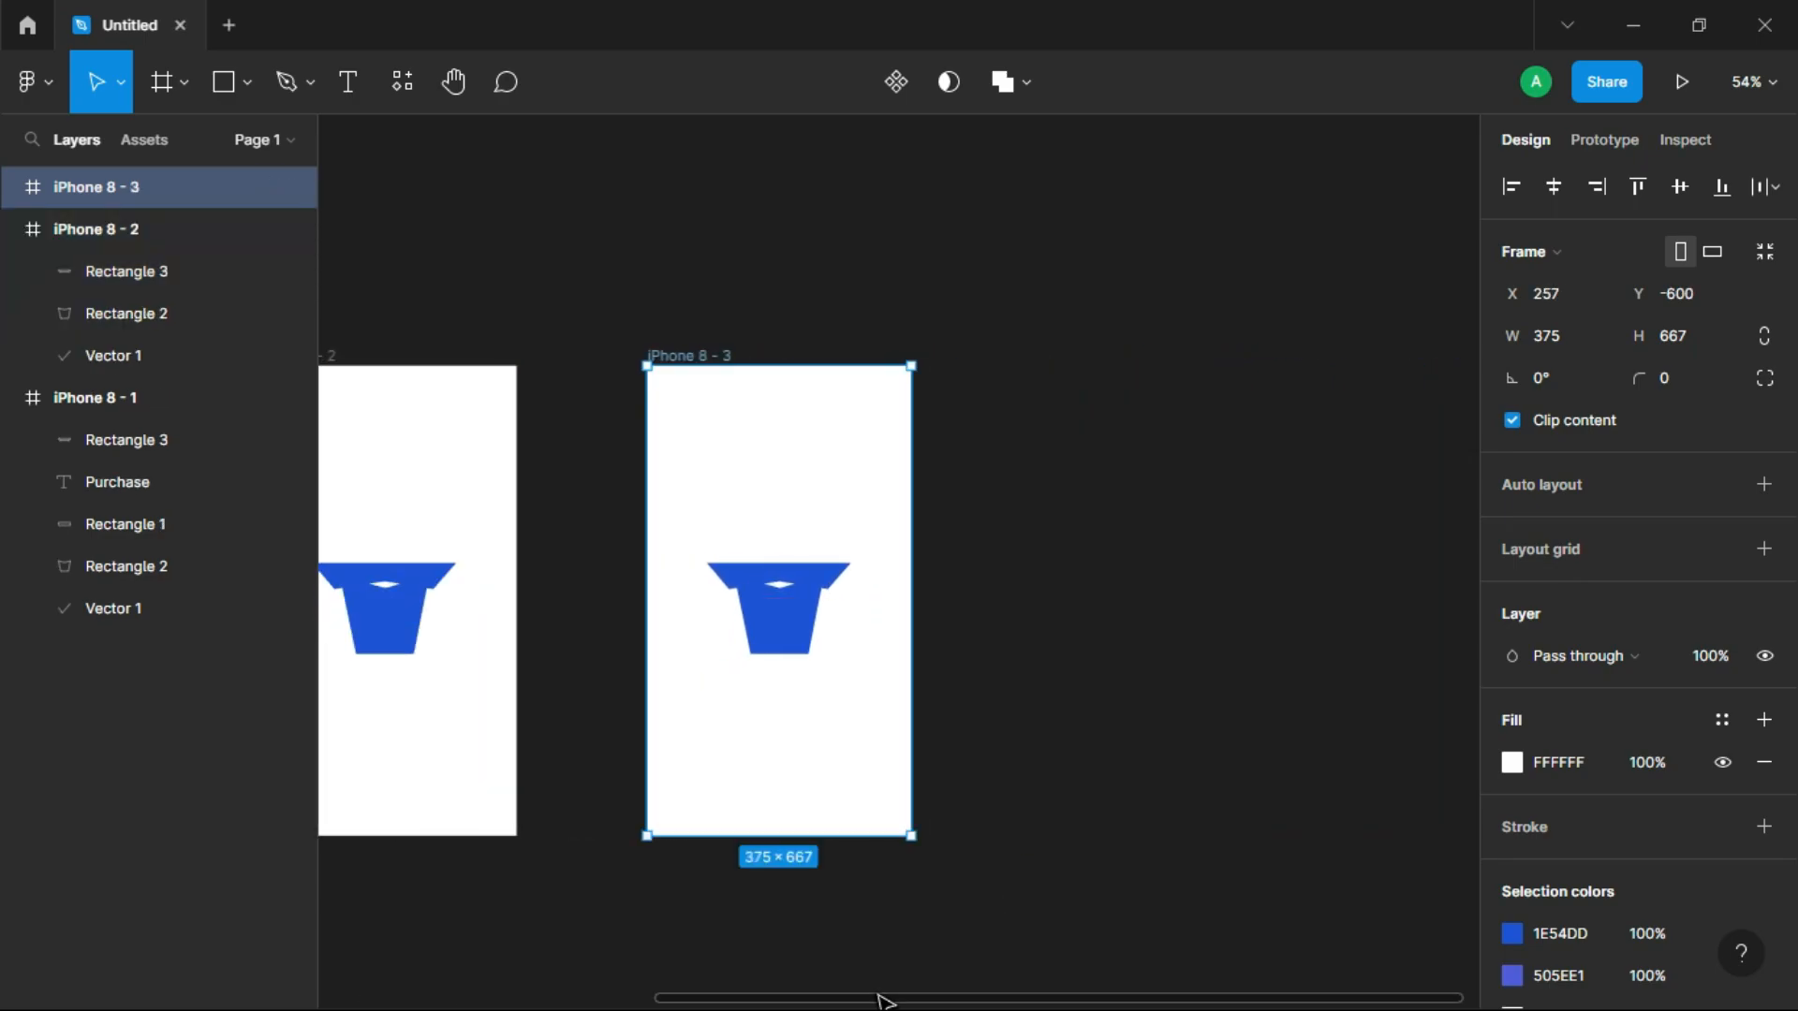
- Move the basket body horizontally out of the iPhone 8 - 3 frame, past its right edge, to X 402
click(797, 617)
key(Right)
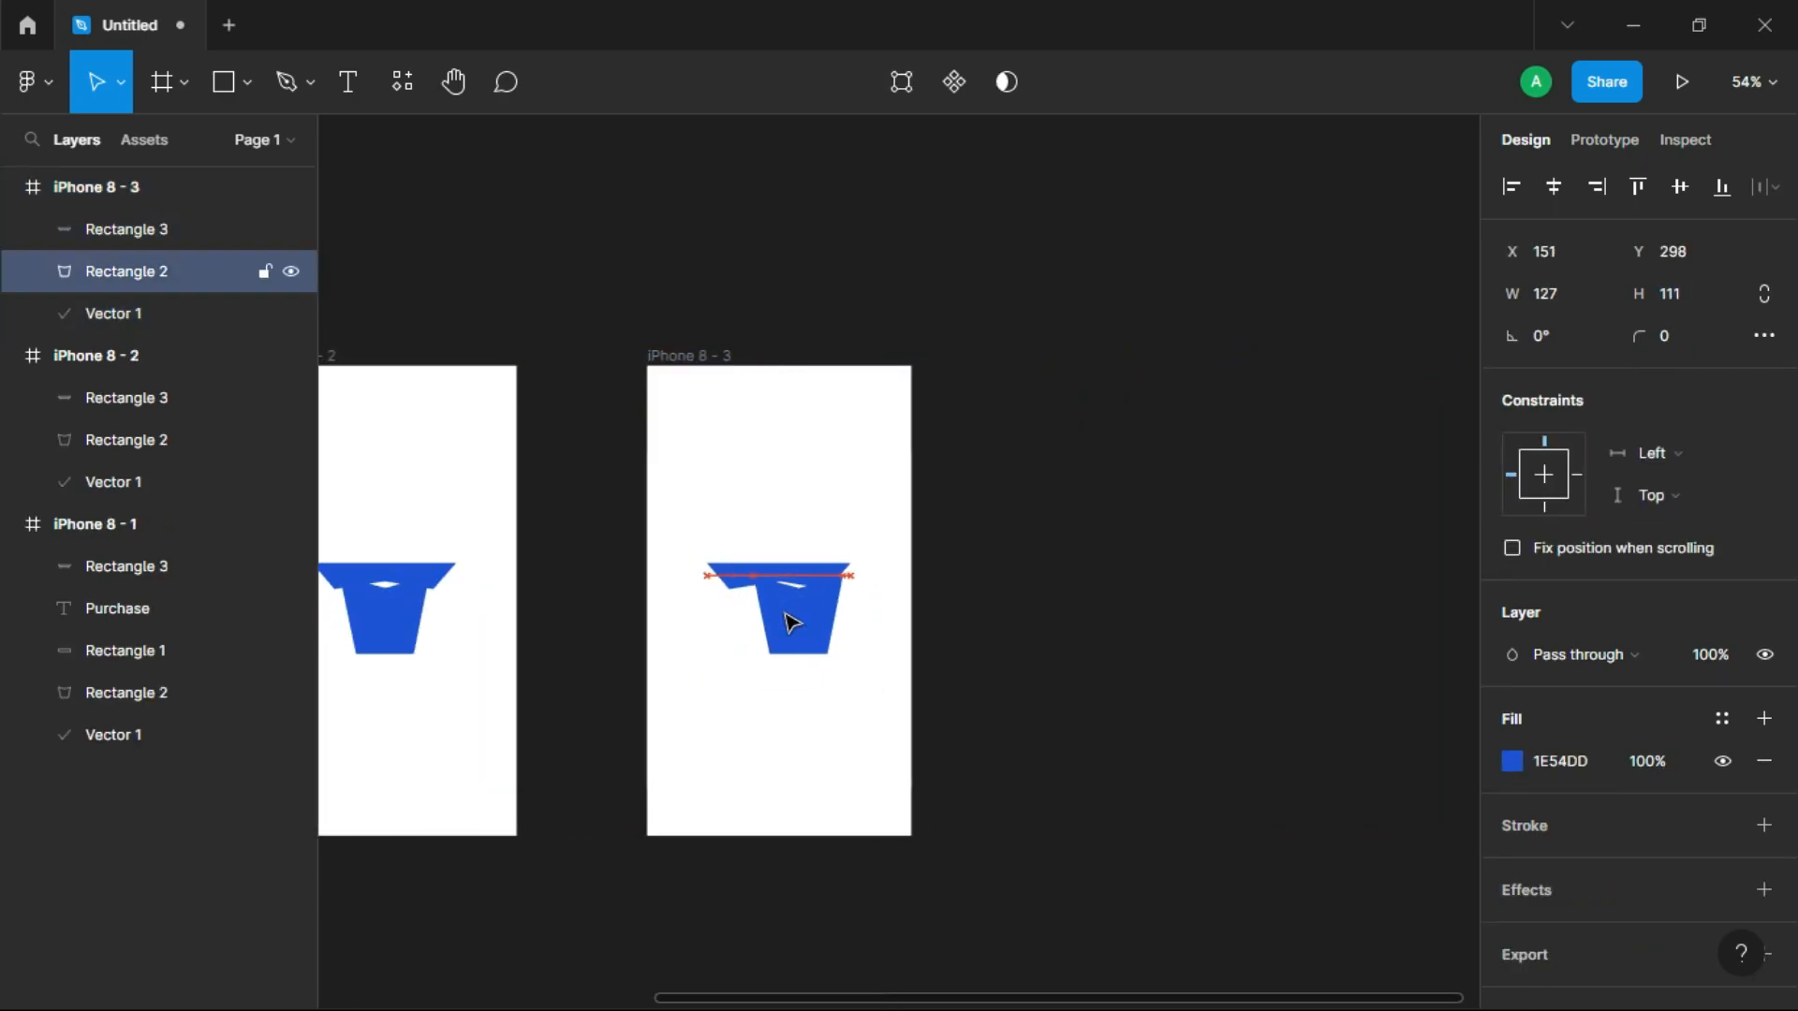
key(shift+Right)
key(shift+Right)
key(shift+Right)
key(shift+Right)
key(shift+Right)
key(shift+Right)
key(shift+Right)
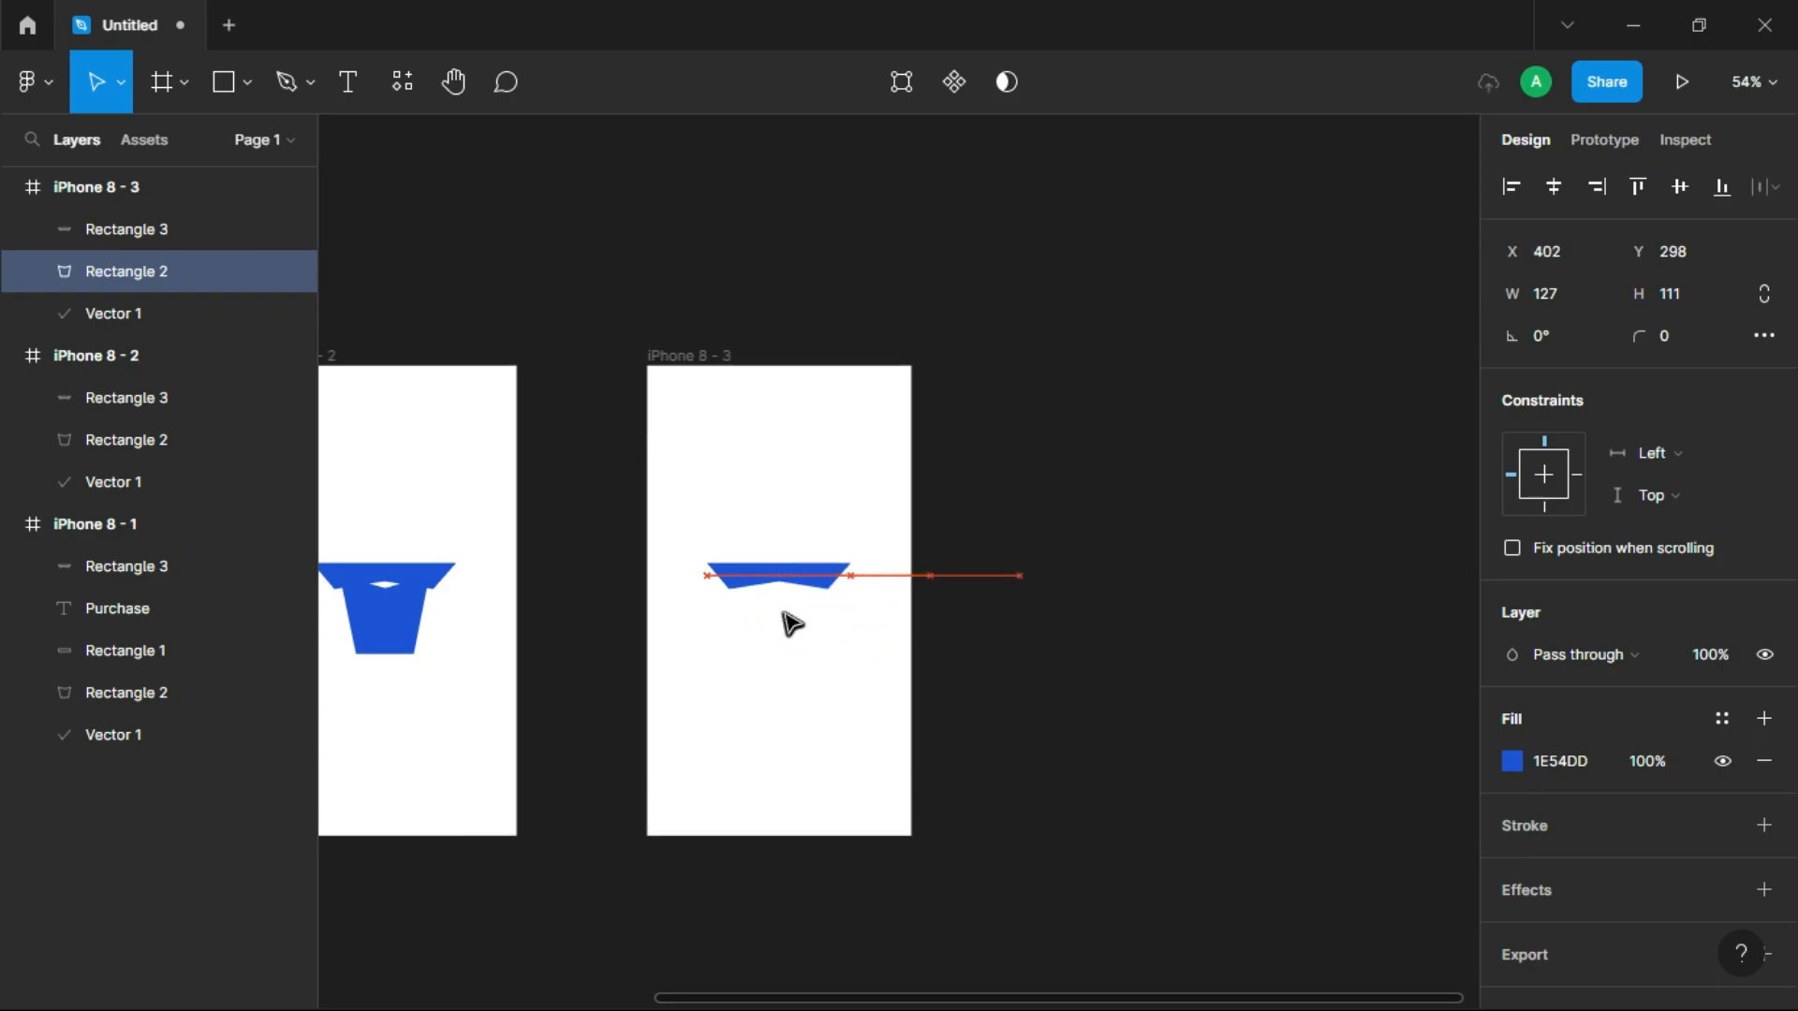
- Move the basket's top piece out past the right edge of the iPhone 8 - 3 frame to X 373, Y 280
drag(782, 581, 797, 579)
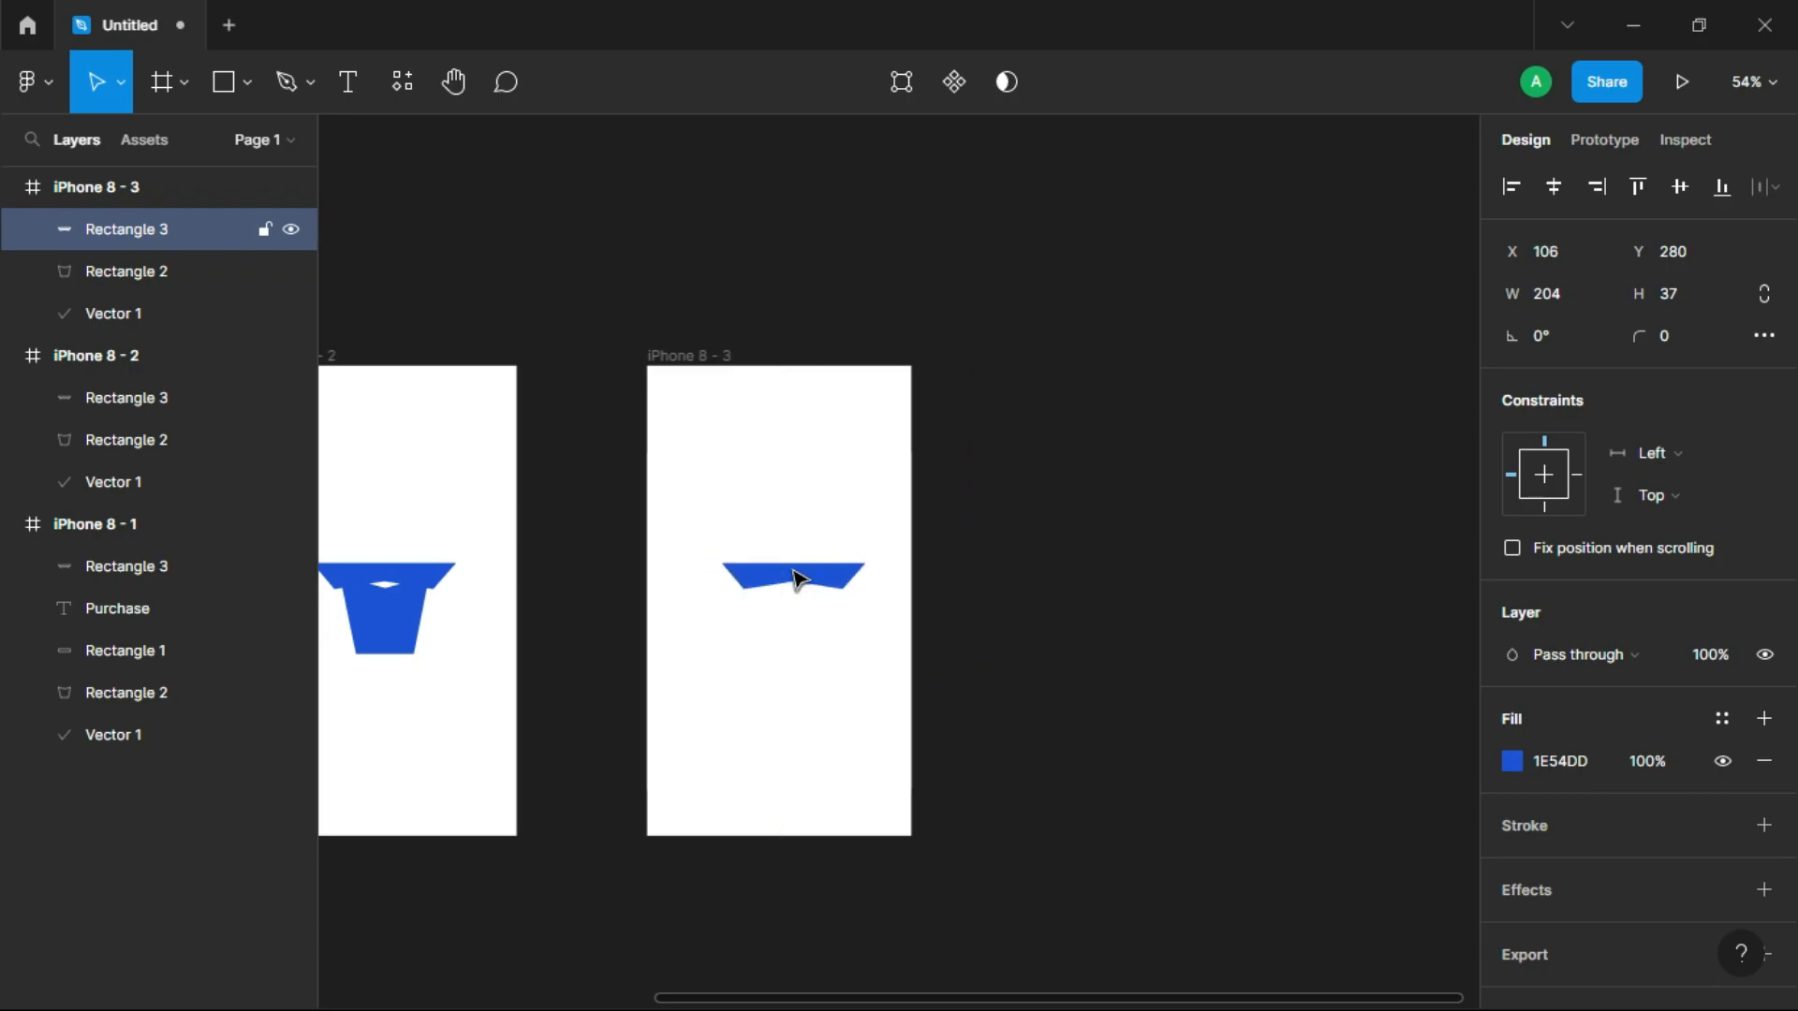
key(shift+Right)
key(shift+Right)
key(shift+Right)
key(shift+Right)
key(shift+Right)
key(shift+Right)
key(shift+Right)
key(shift+Right)
key(shift+Right)
key(shift+Right)
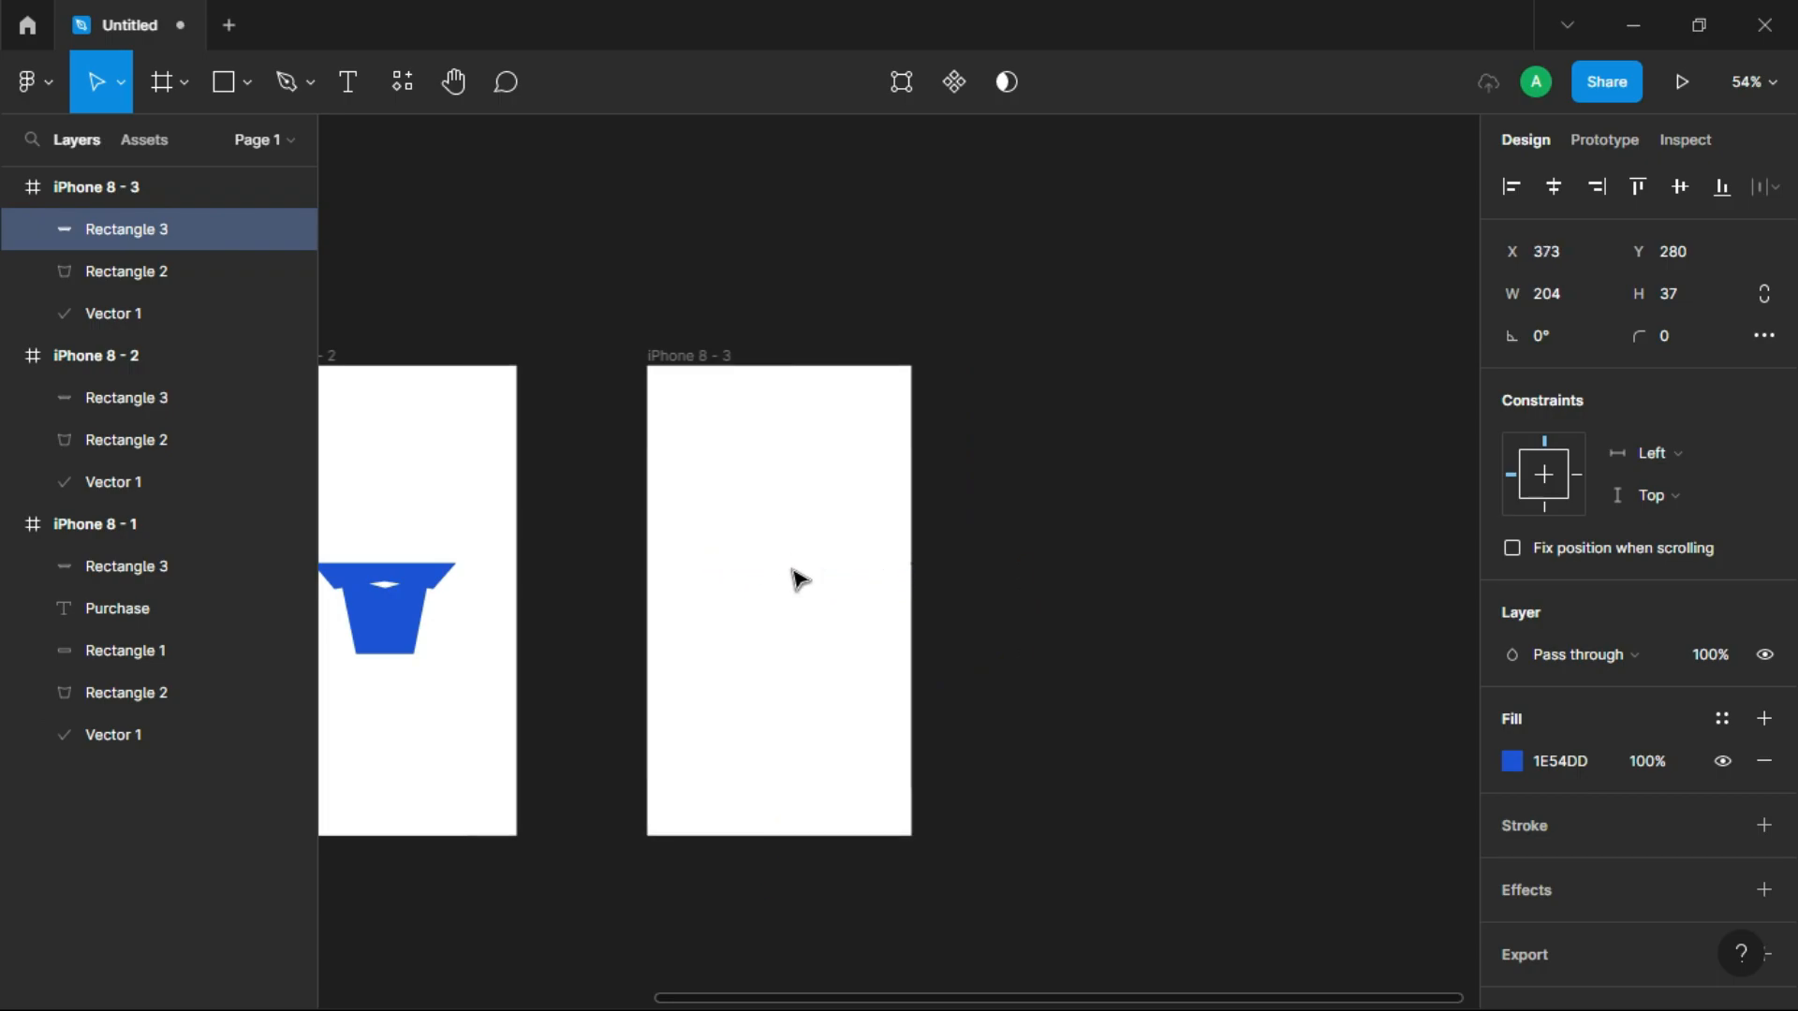
- Bring the Vector 1 checkmark from below the iPhone 8 - 3 frame into its middle at X 157, Y 308
click(112, 313)
drag(797, 875, 793, 613)
scroll(794, 613, left, 10)
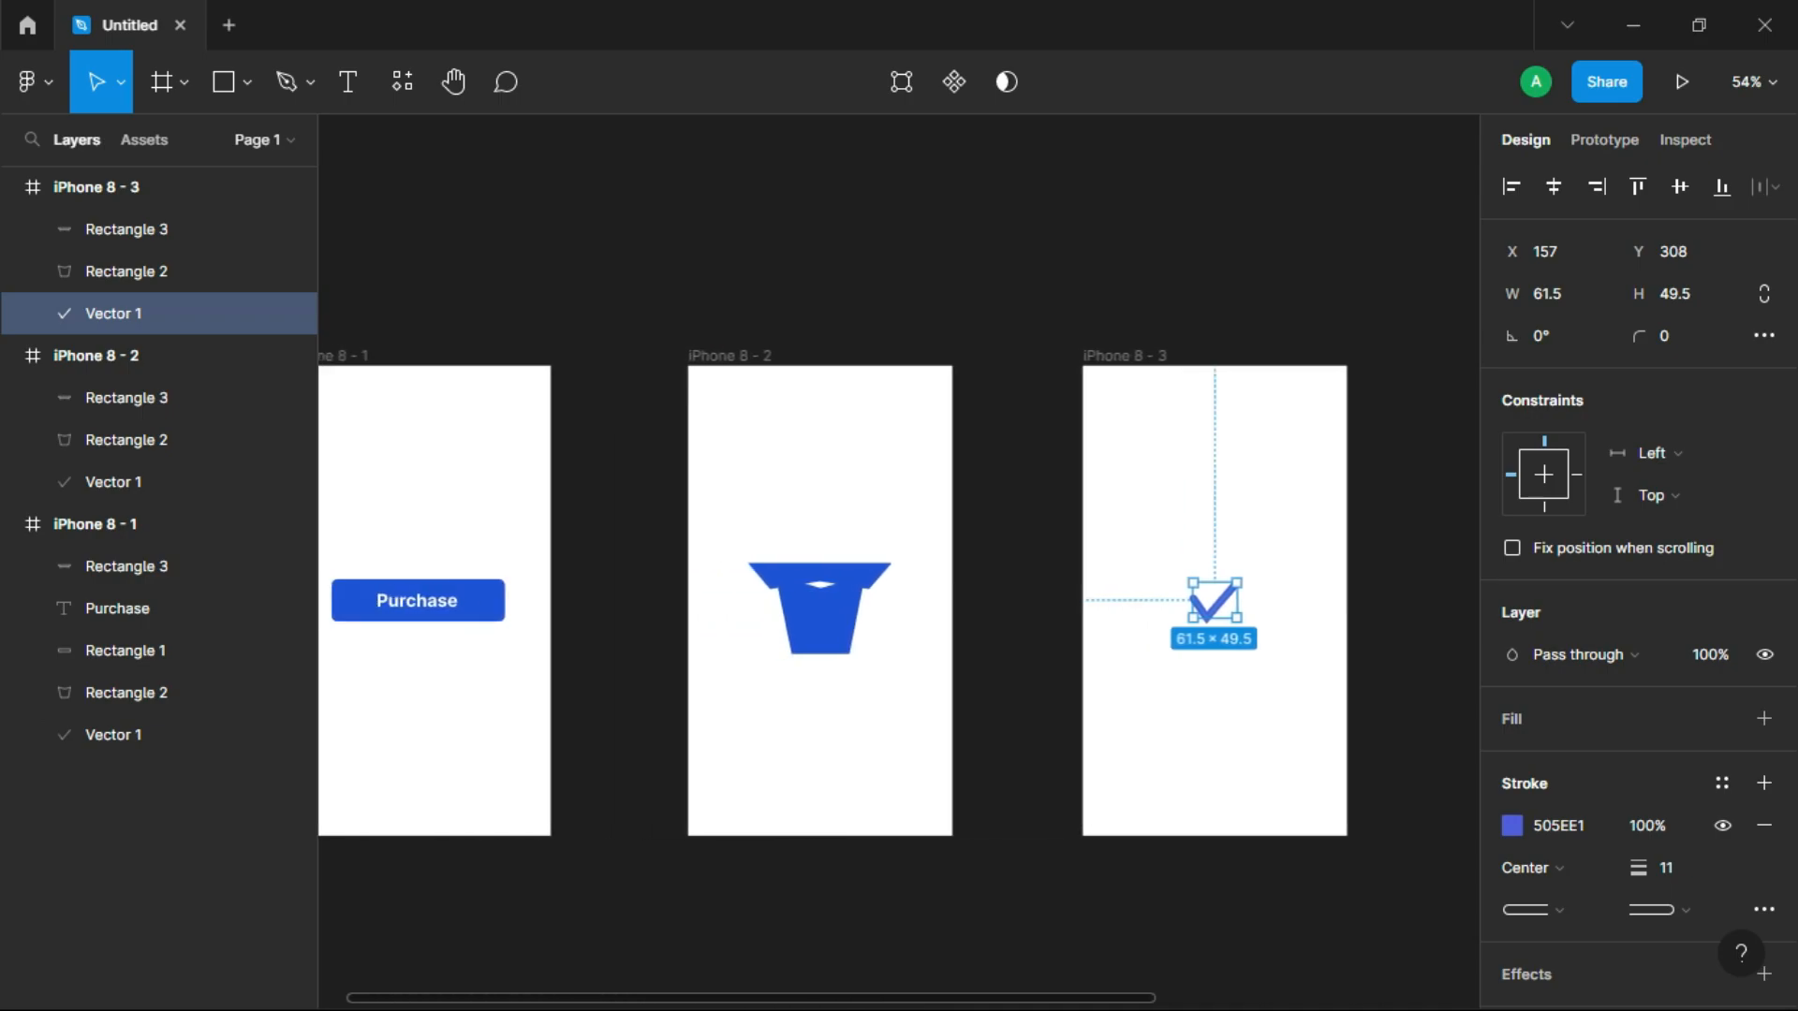
- Link the Purchase button's rectangle to iPhone 8 - 2 on tap, using Smart animate with Bouncy easing
click(1604, 140)
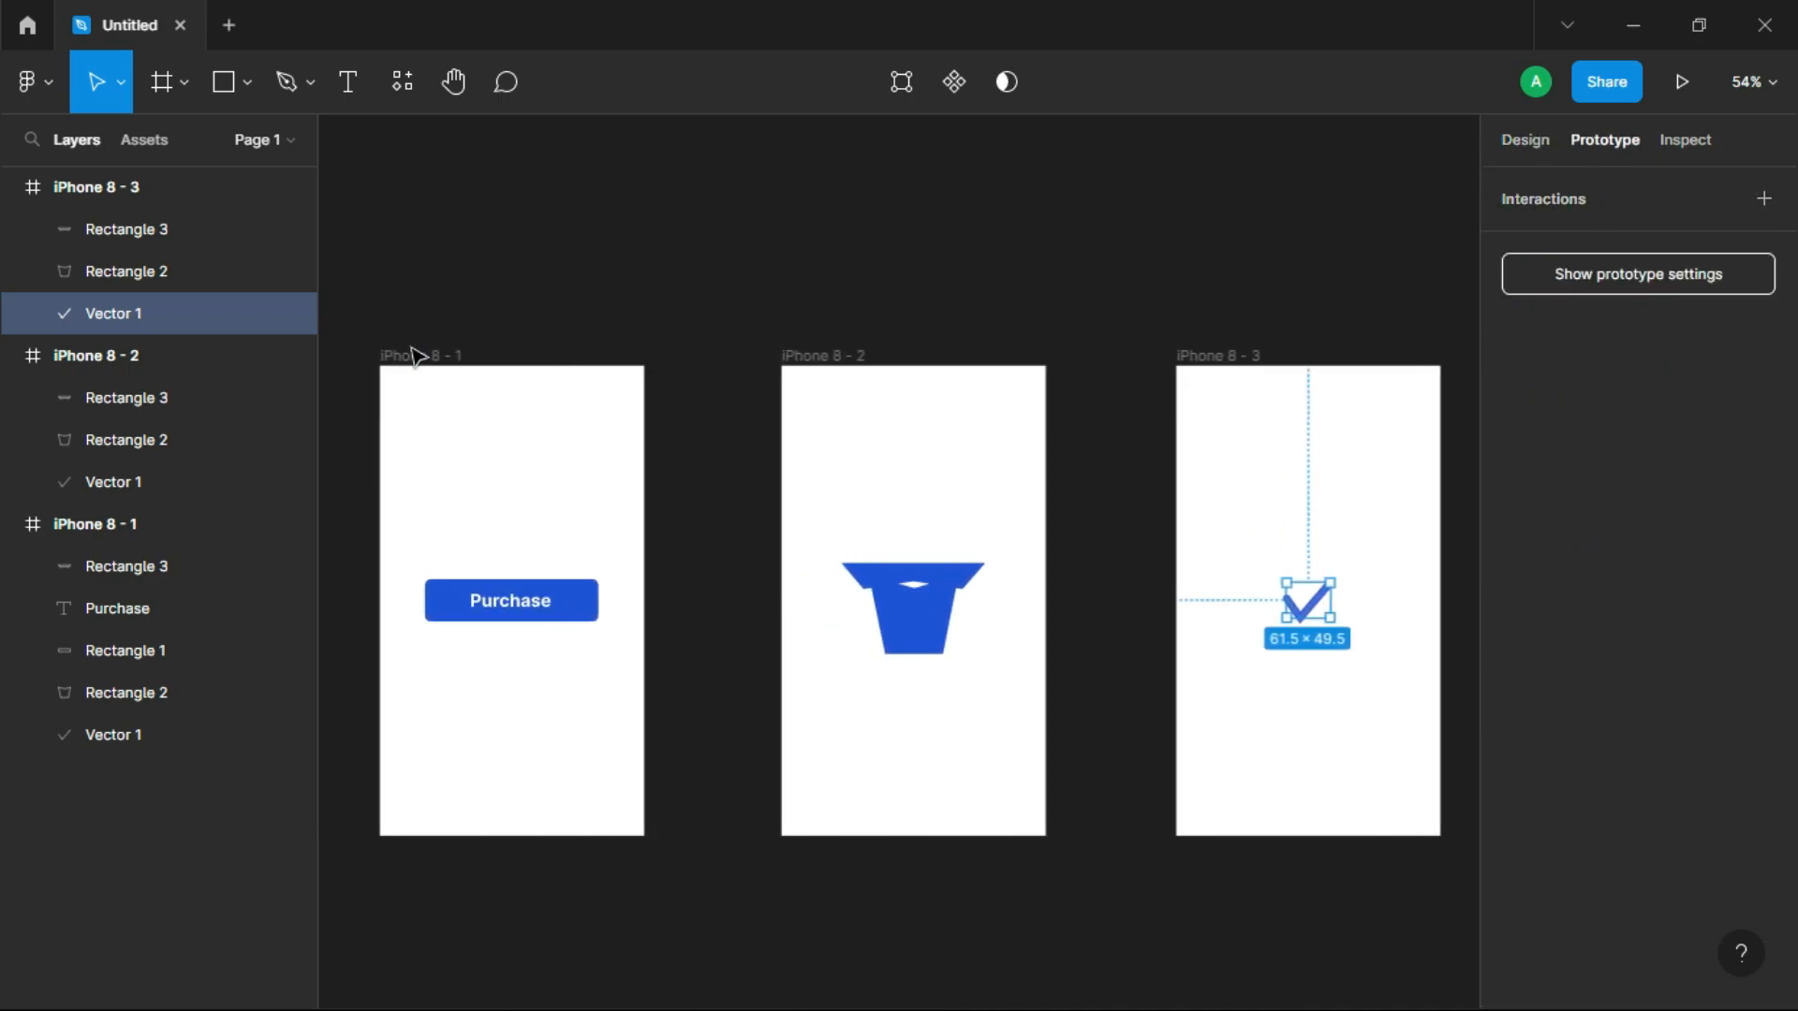
click(570, 607)
drag(599, 600, 792, 610)
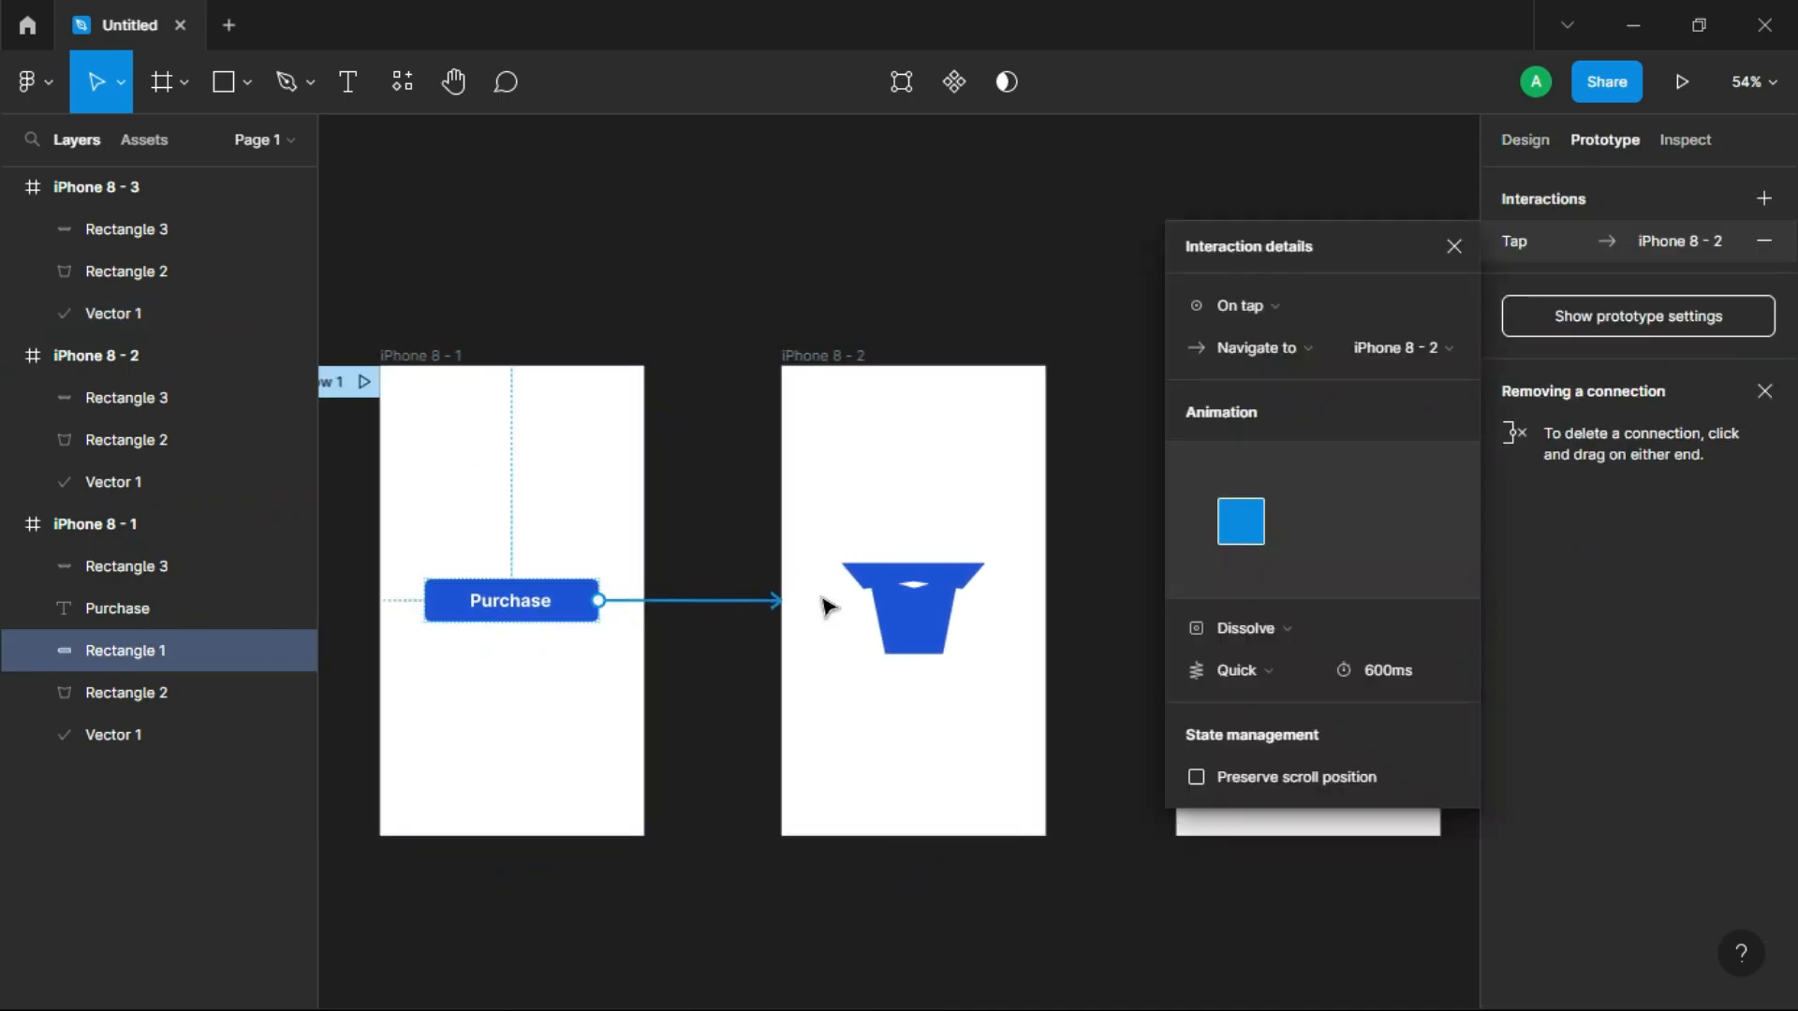
click(1281, 623)
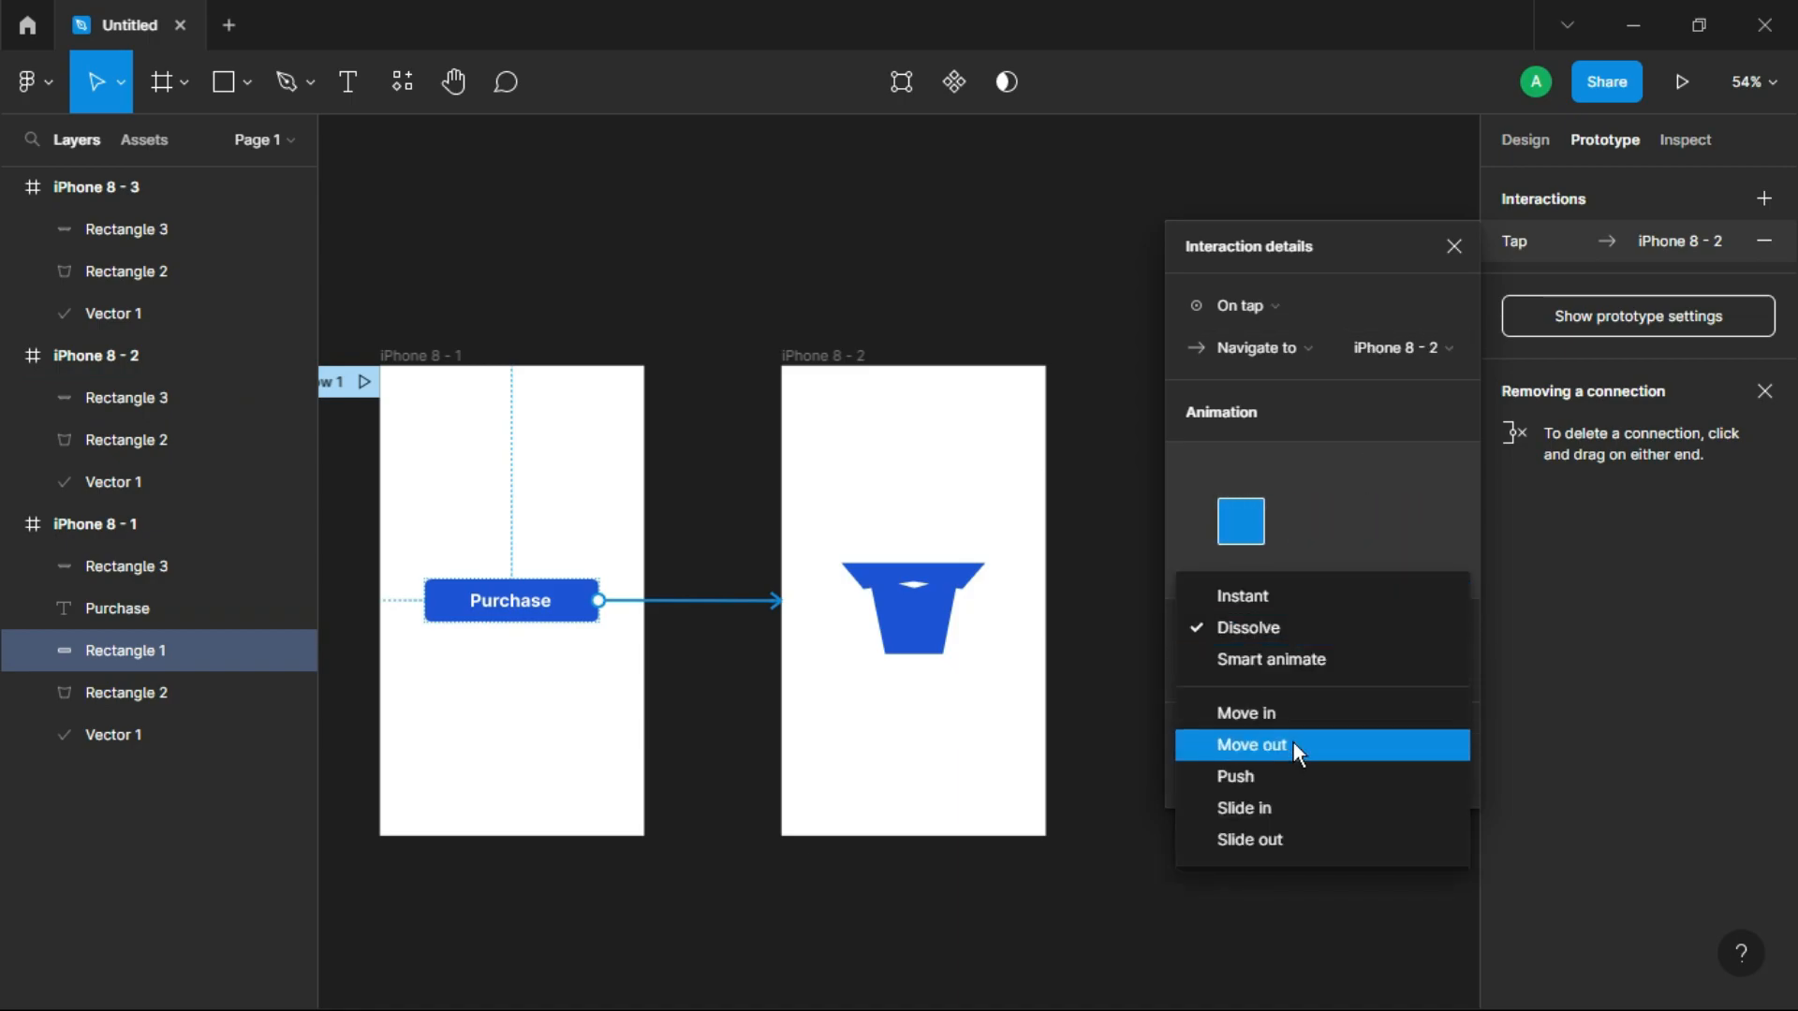
click(1258, 661)
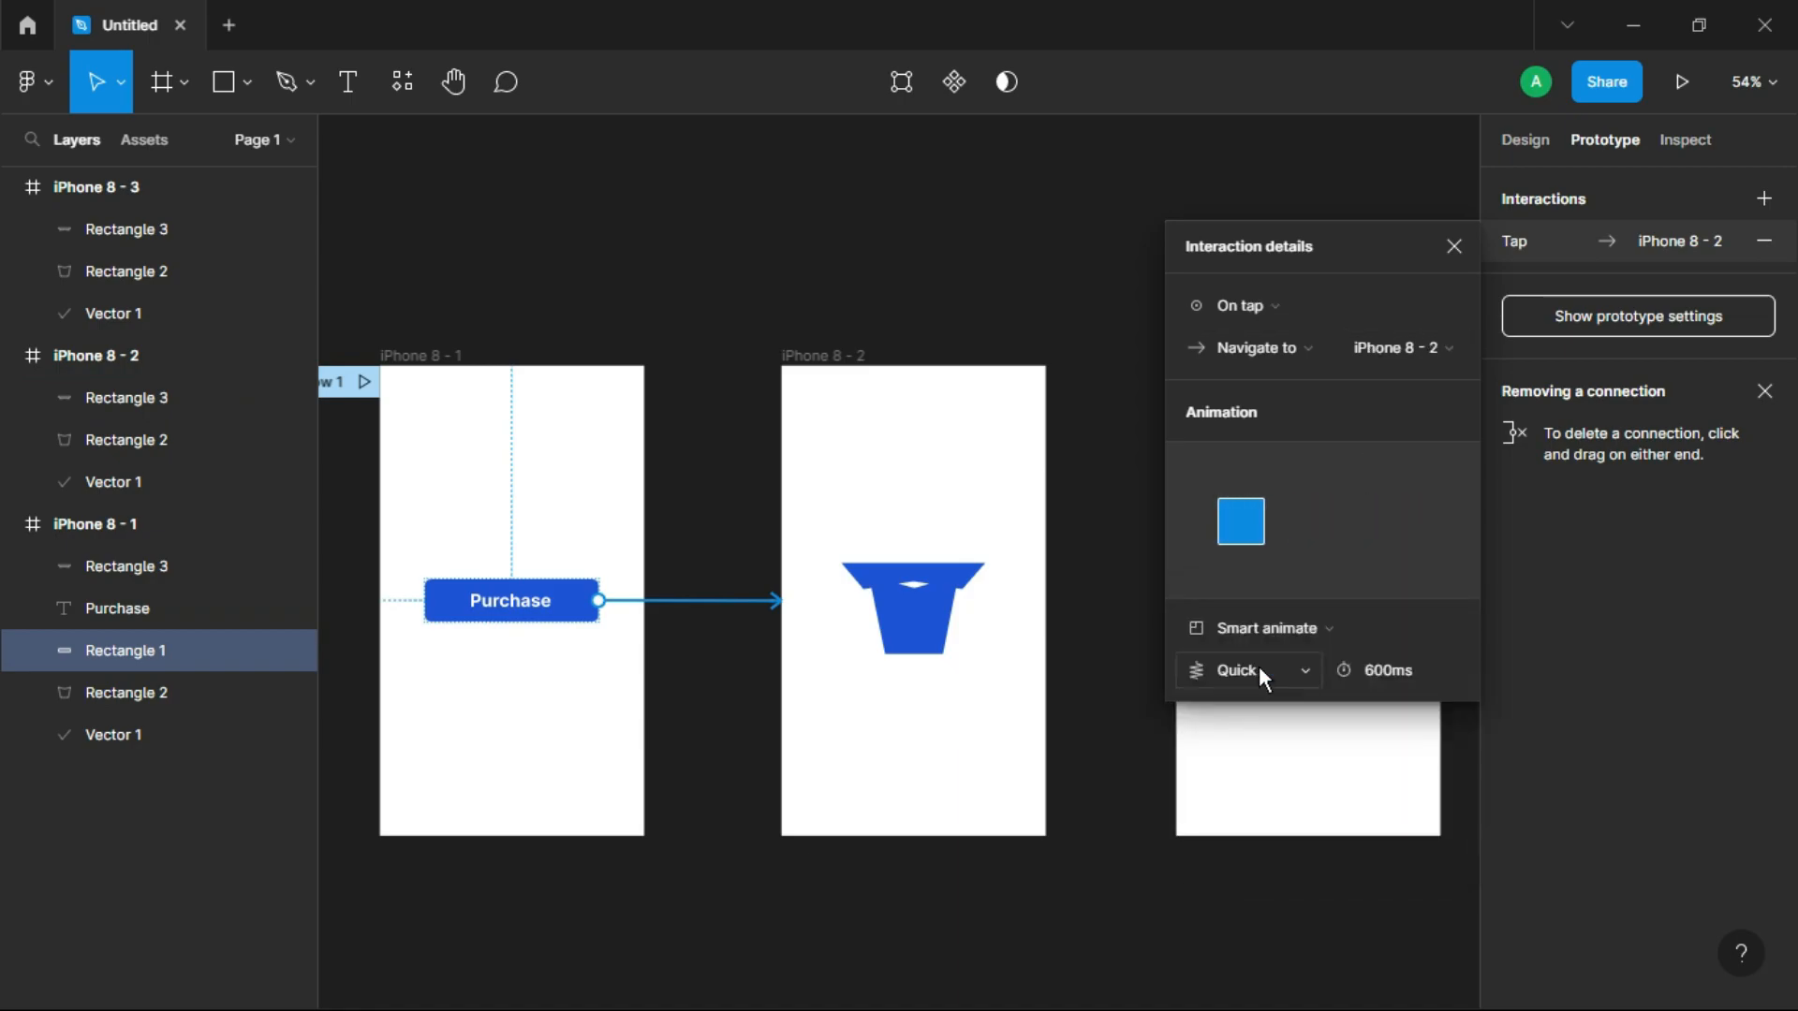
click(1259, 669)
click(1251, 698)
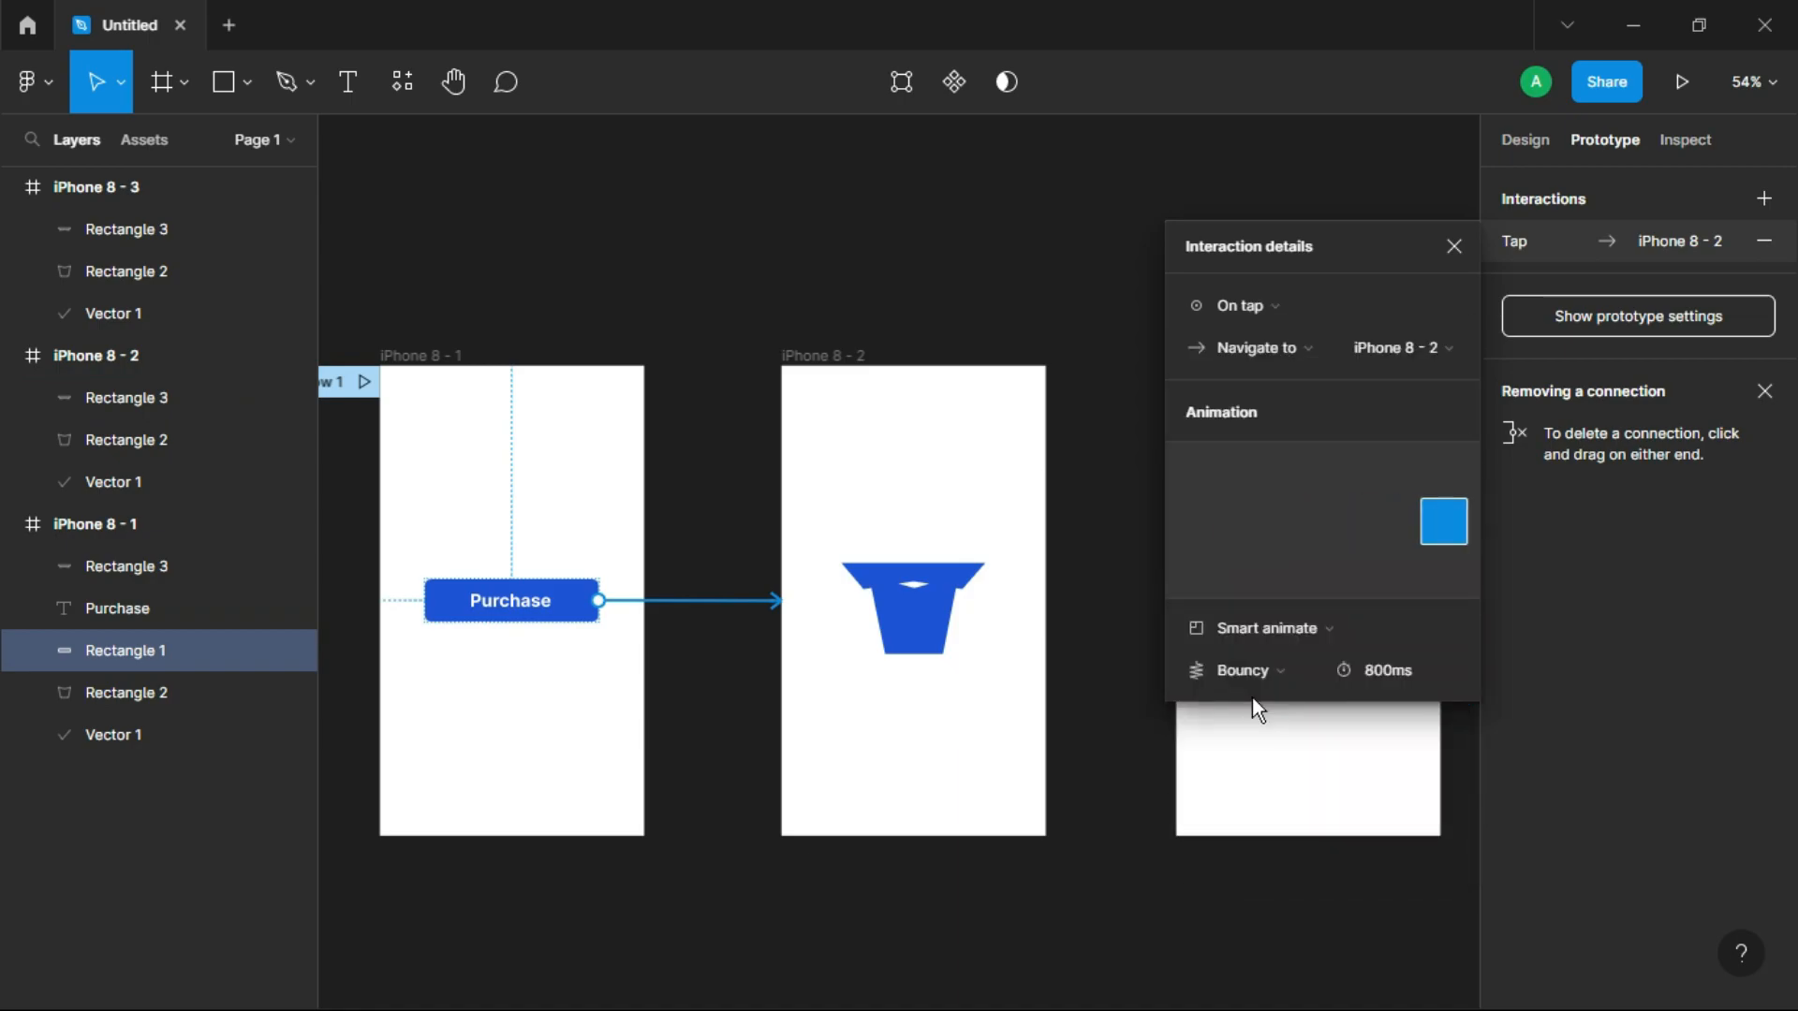
click(1454, 246)
- Link the iPhone 8 - 2 frame to iPhone 8 - 3 after a 1 ms delay, using Smart animate with Gentle easing
click(992, 477)
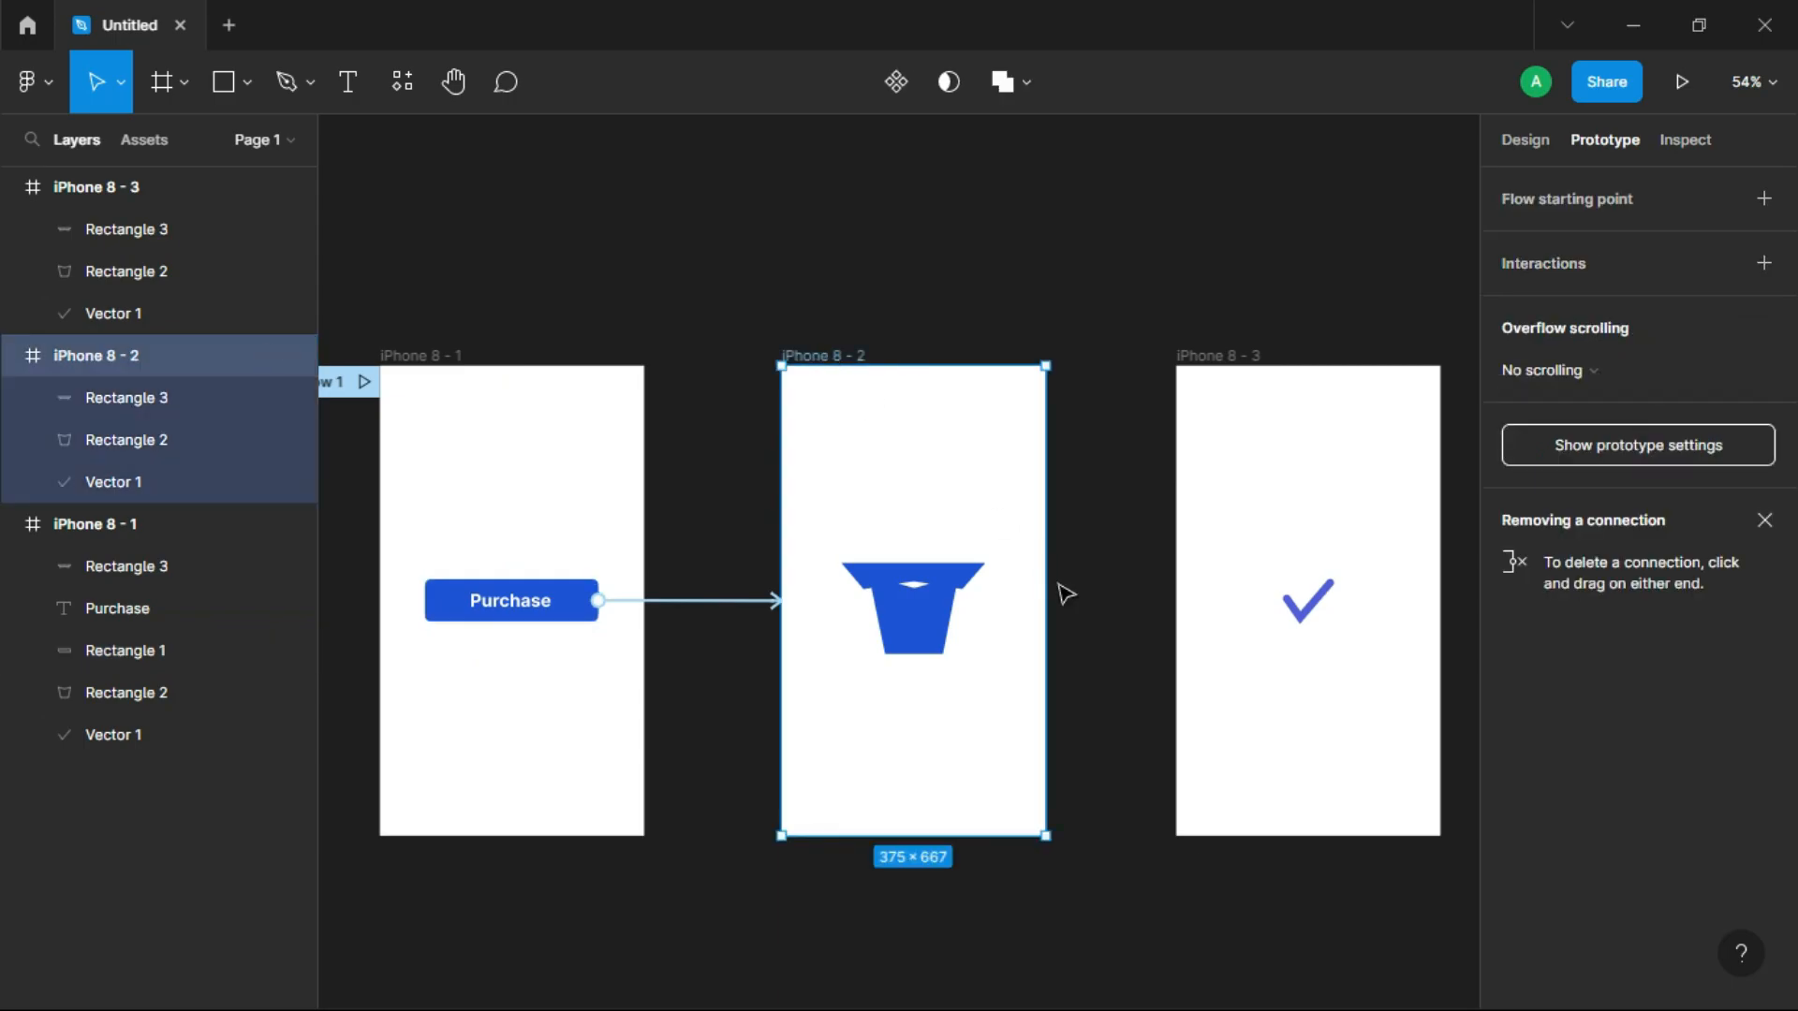
drag(1046, 600, 1211, 610)
click(1307, 356)
click(1261, 695)
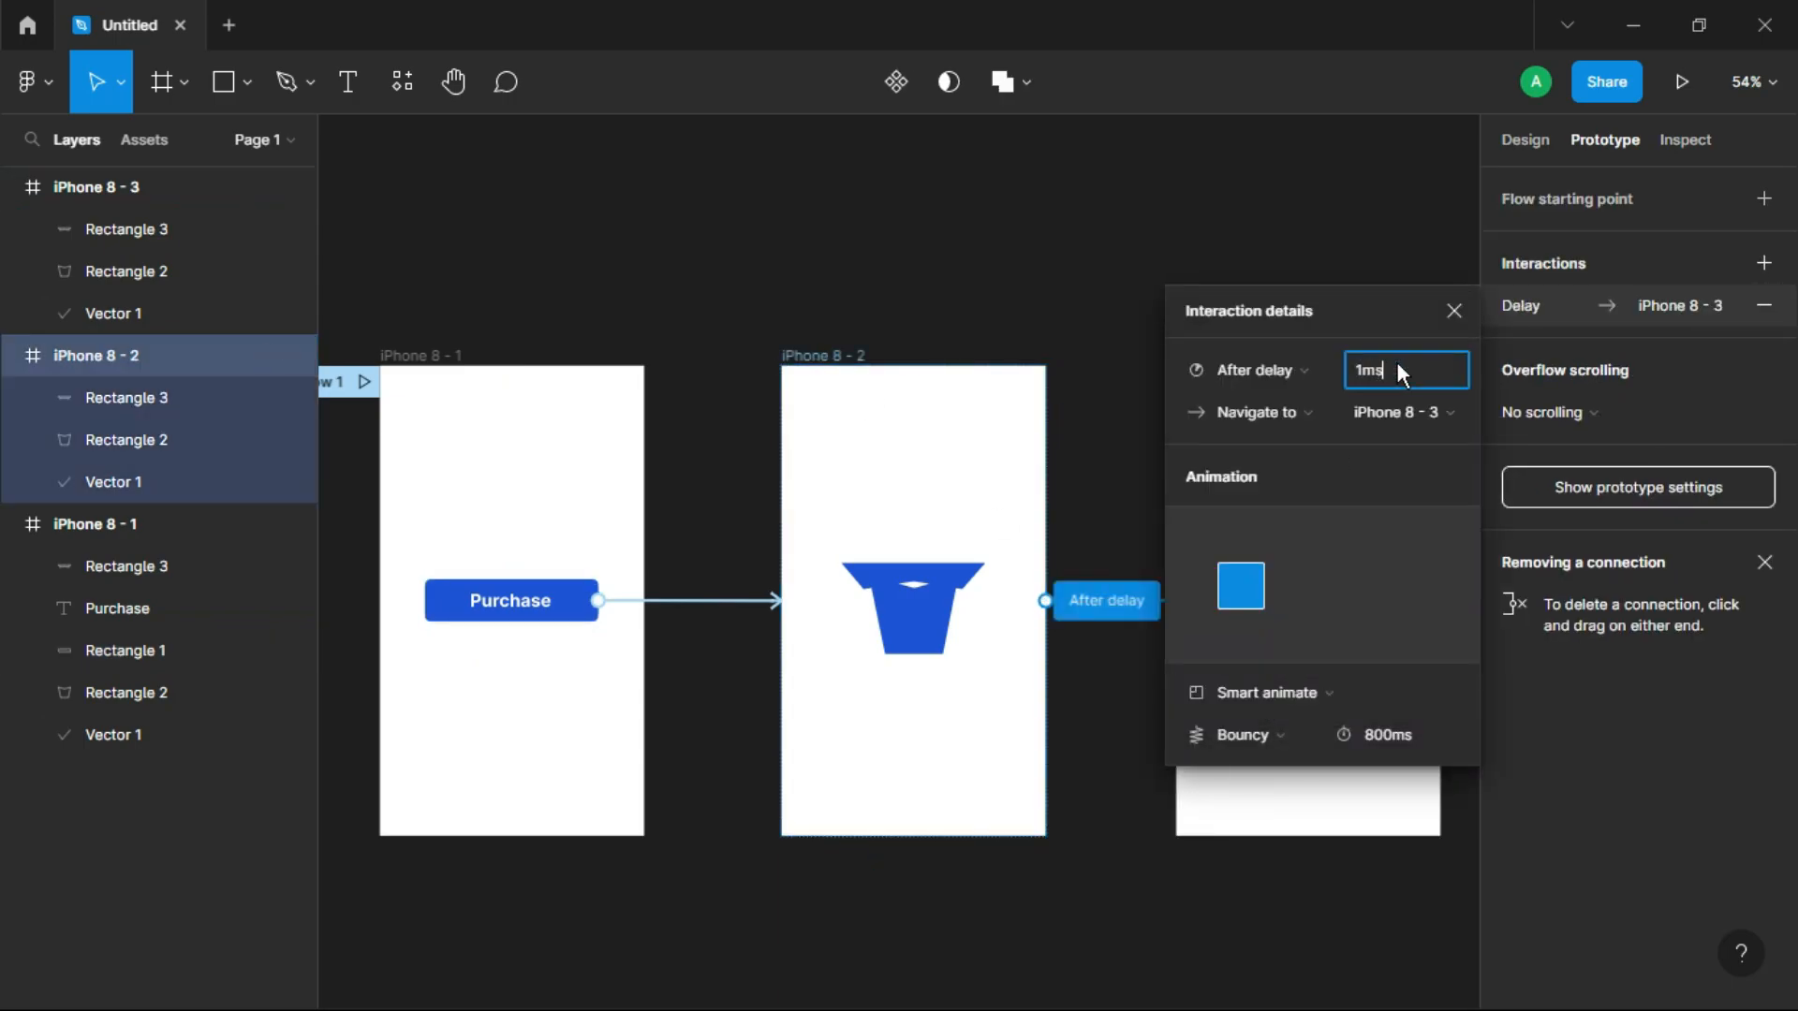
click(1294, 730)
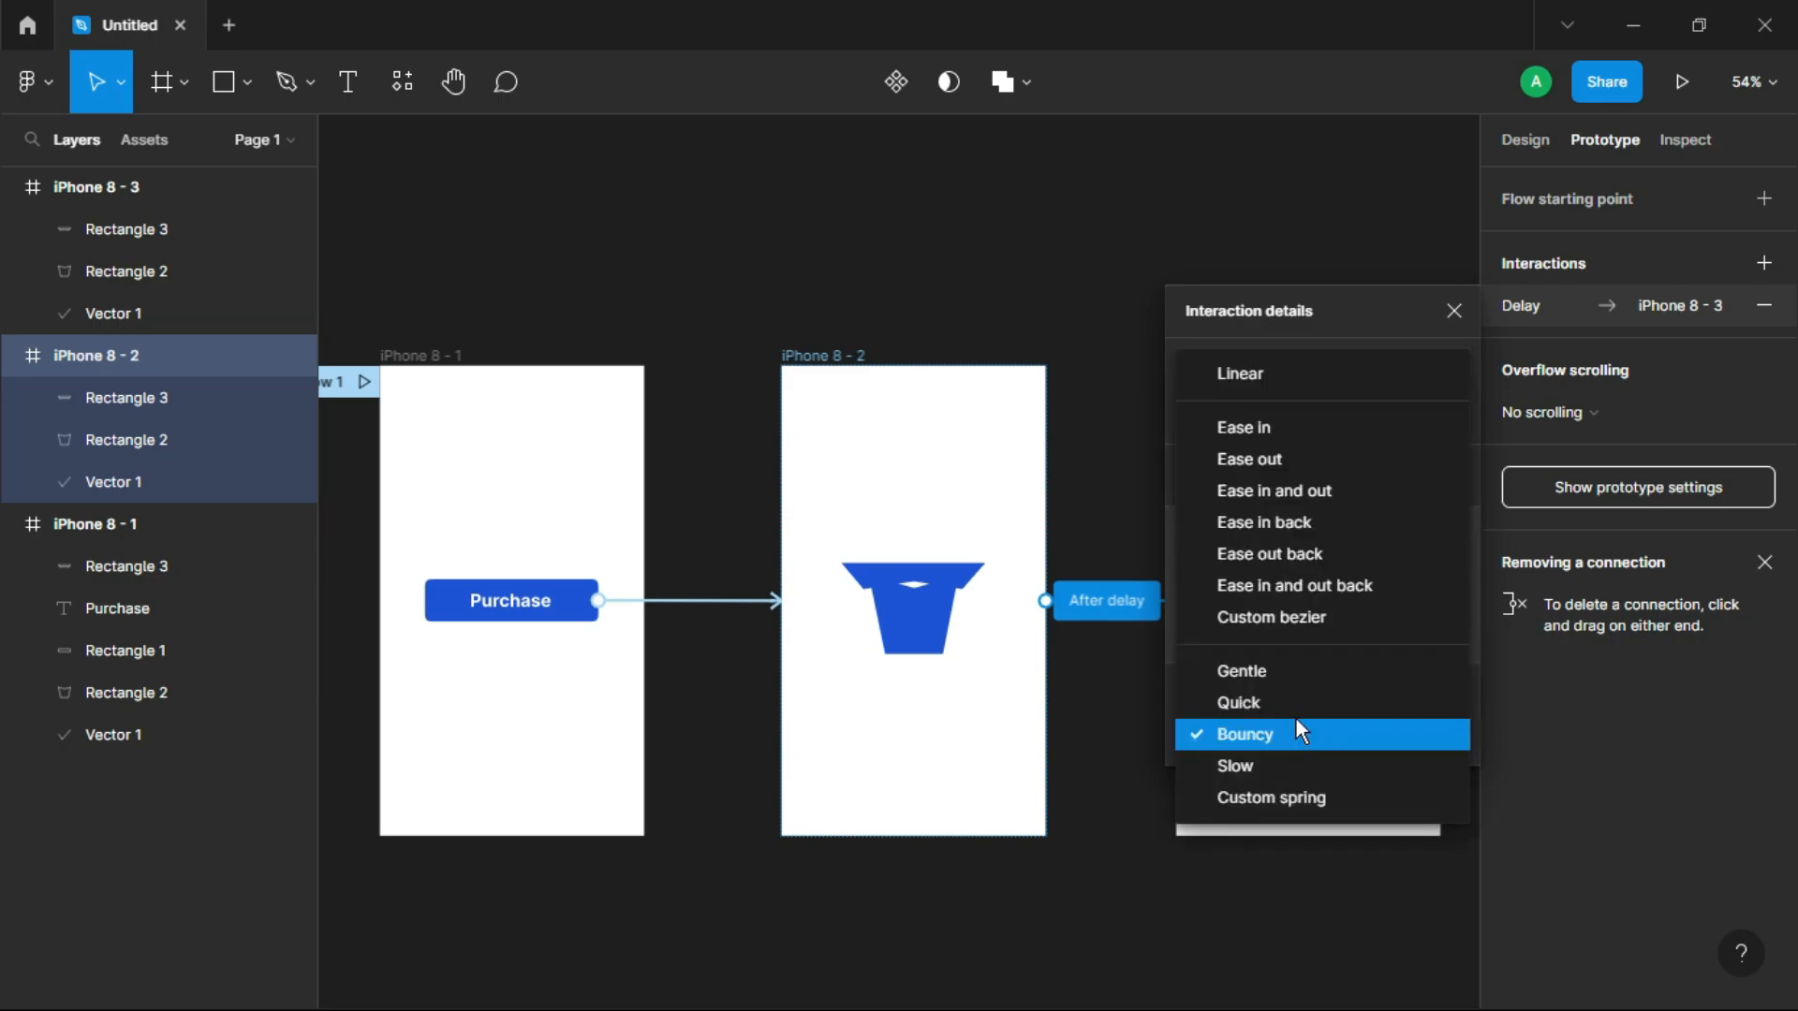
click(1247, 702)
click(1454, 310)
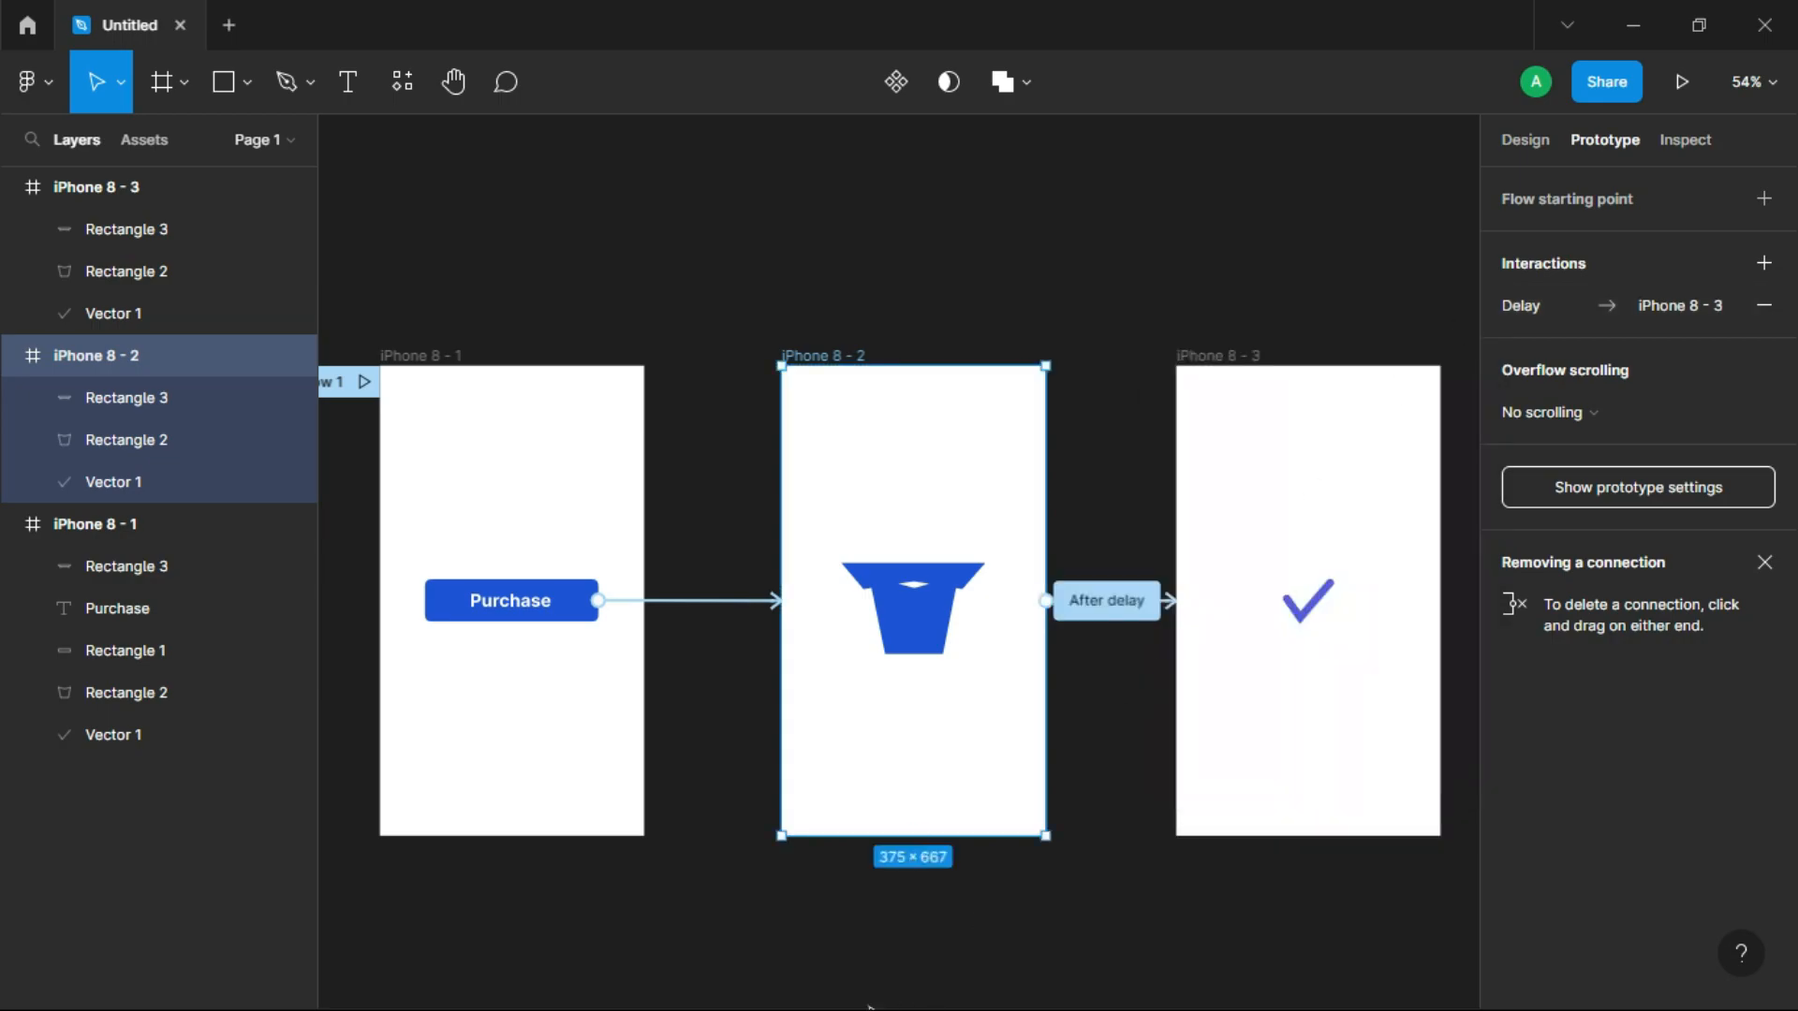
- Link the iPhone 8 - 3 frame back to iPhone 8 - 1 after a 1 ms delay with a Dissolve animation
click(1217, 358)
drag(1440, 600, 630, 660)
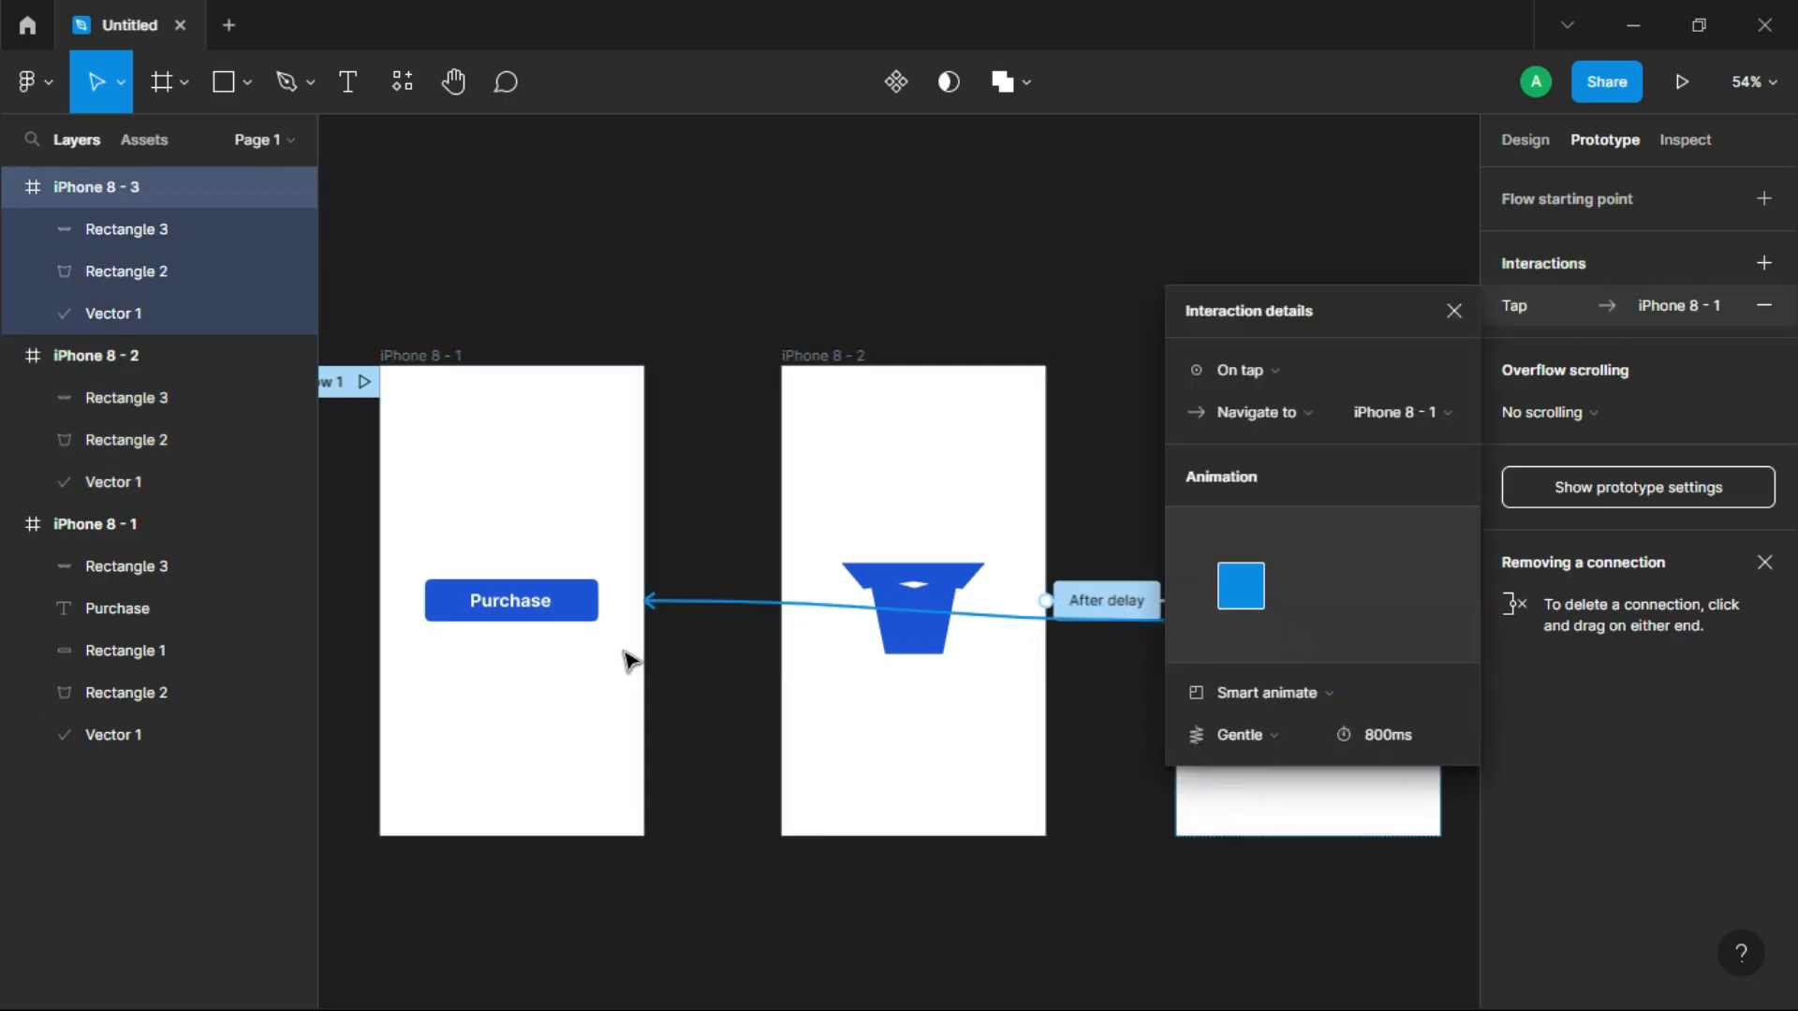
click(1279, 373)
click(1277, 699)
text(1ms)
click(1315, 693)
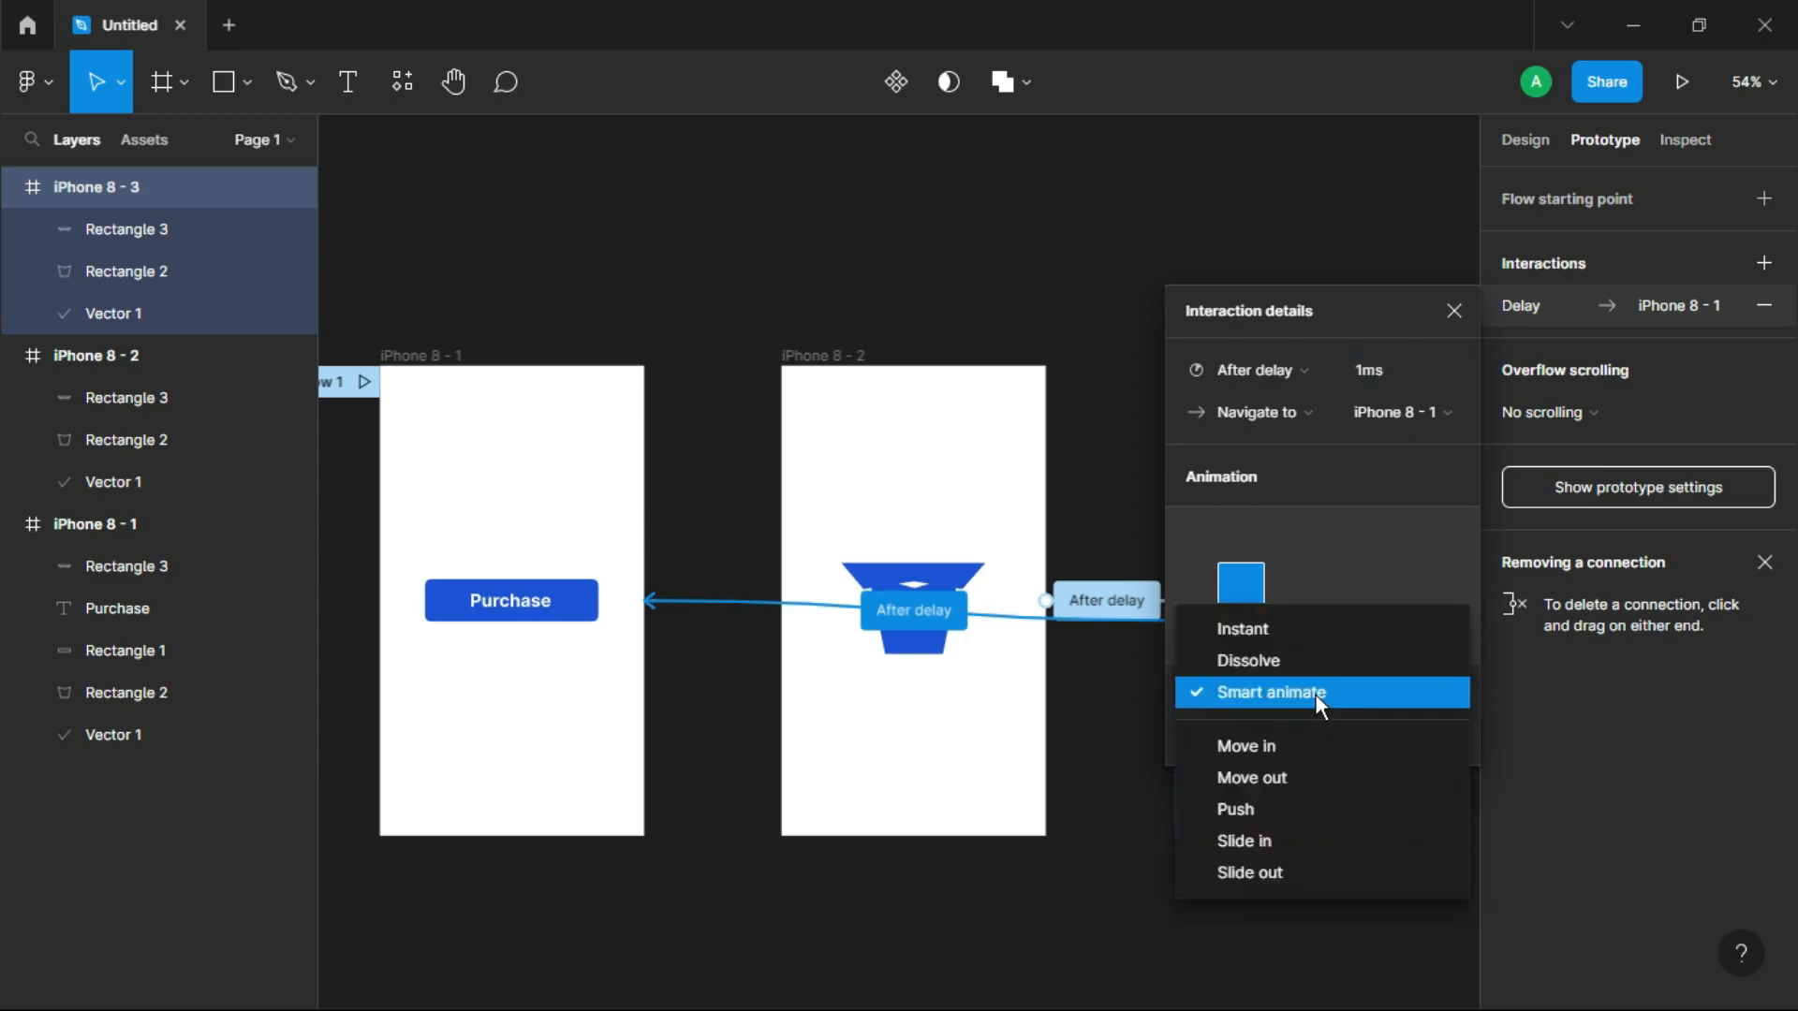
click(1258, 661)
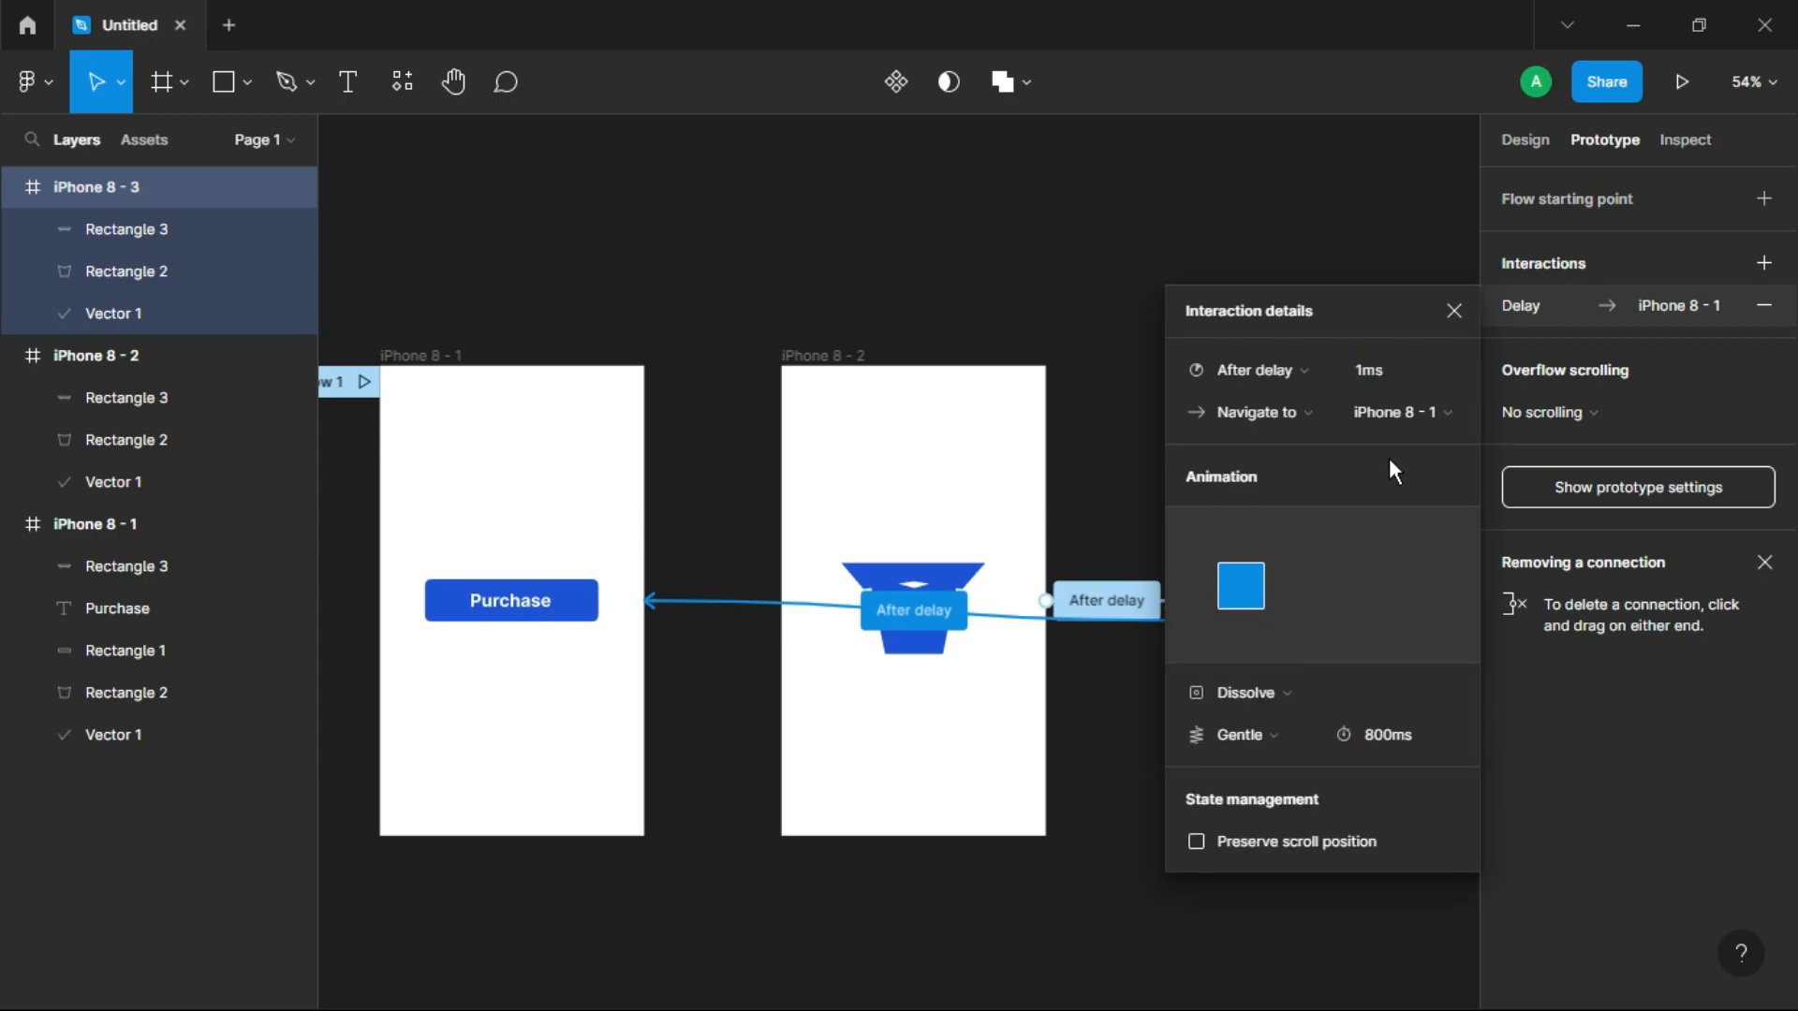
click(1448, 322)
- Play the prototype preview and trigger the Purchase button several times to check the animation
click(1676, 98)
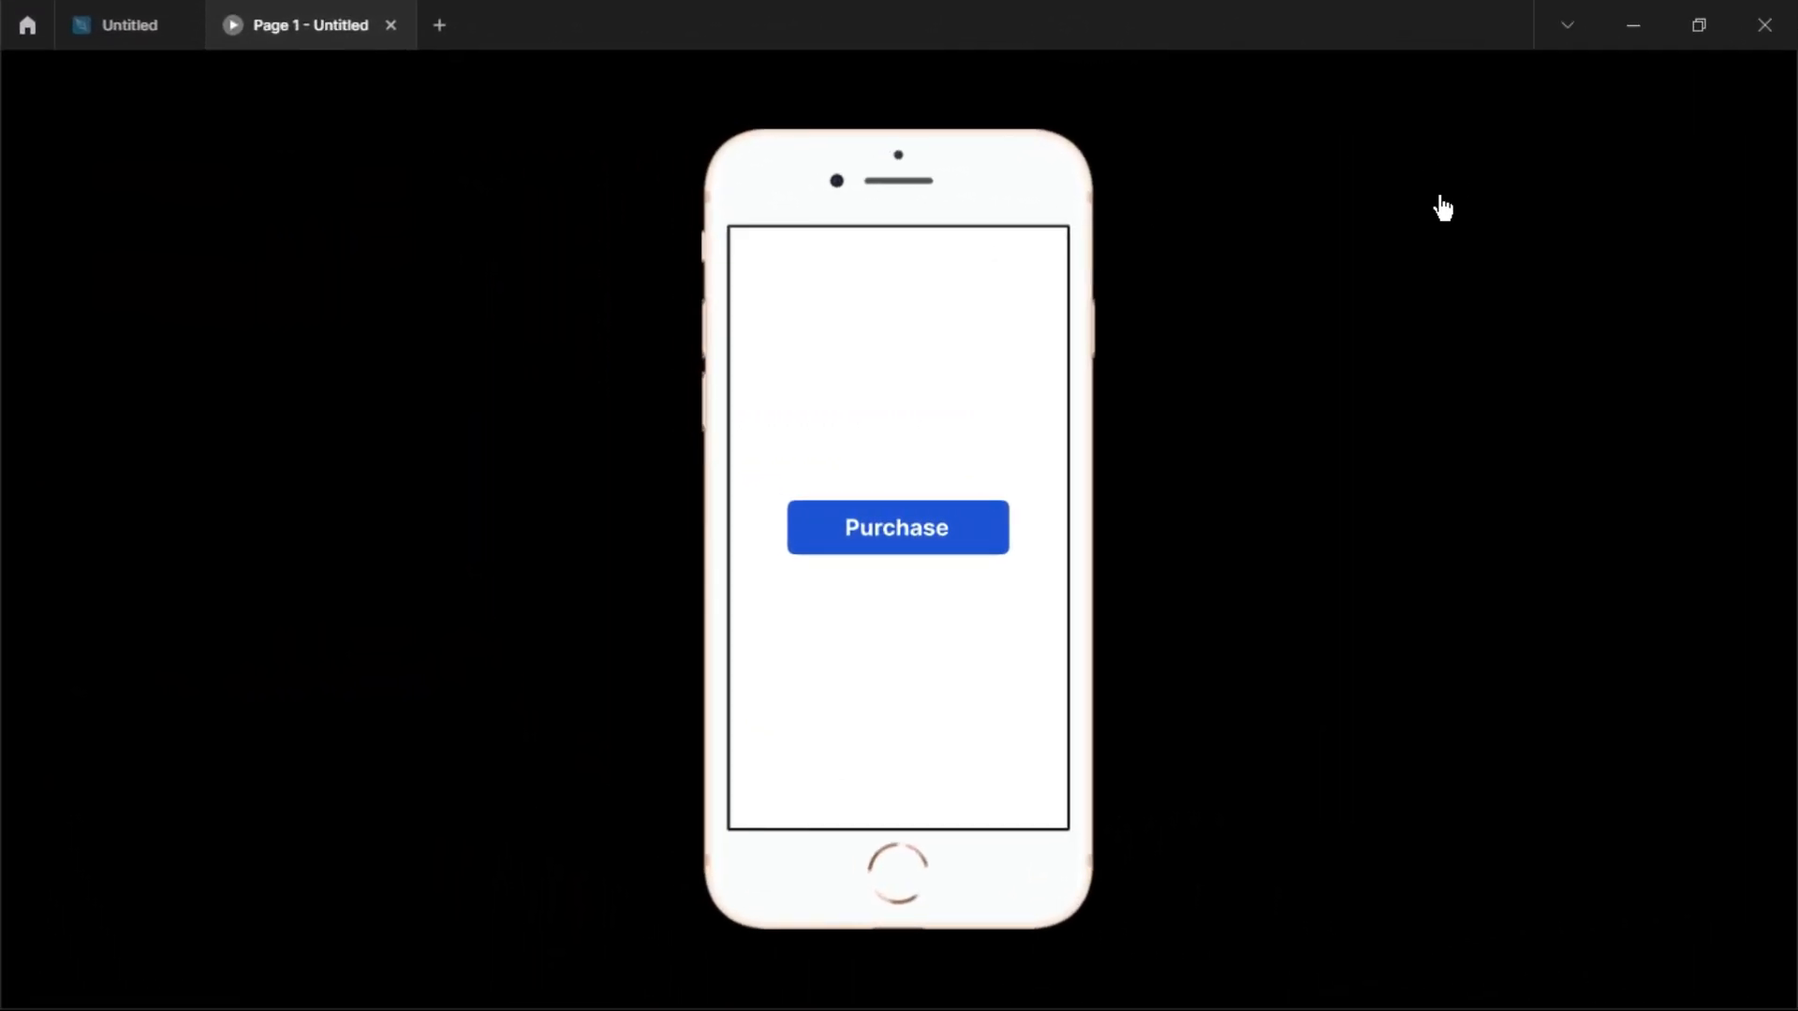
click(1007, 549)
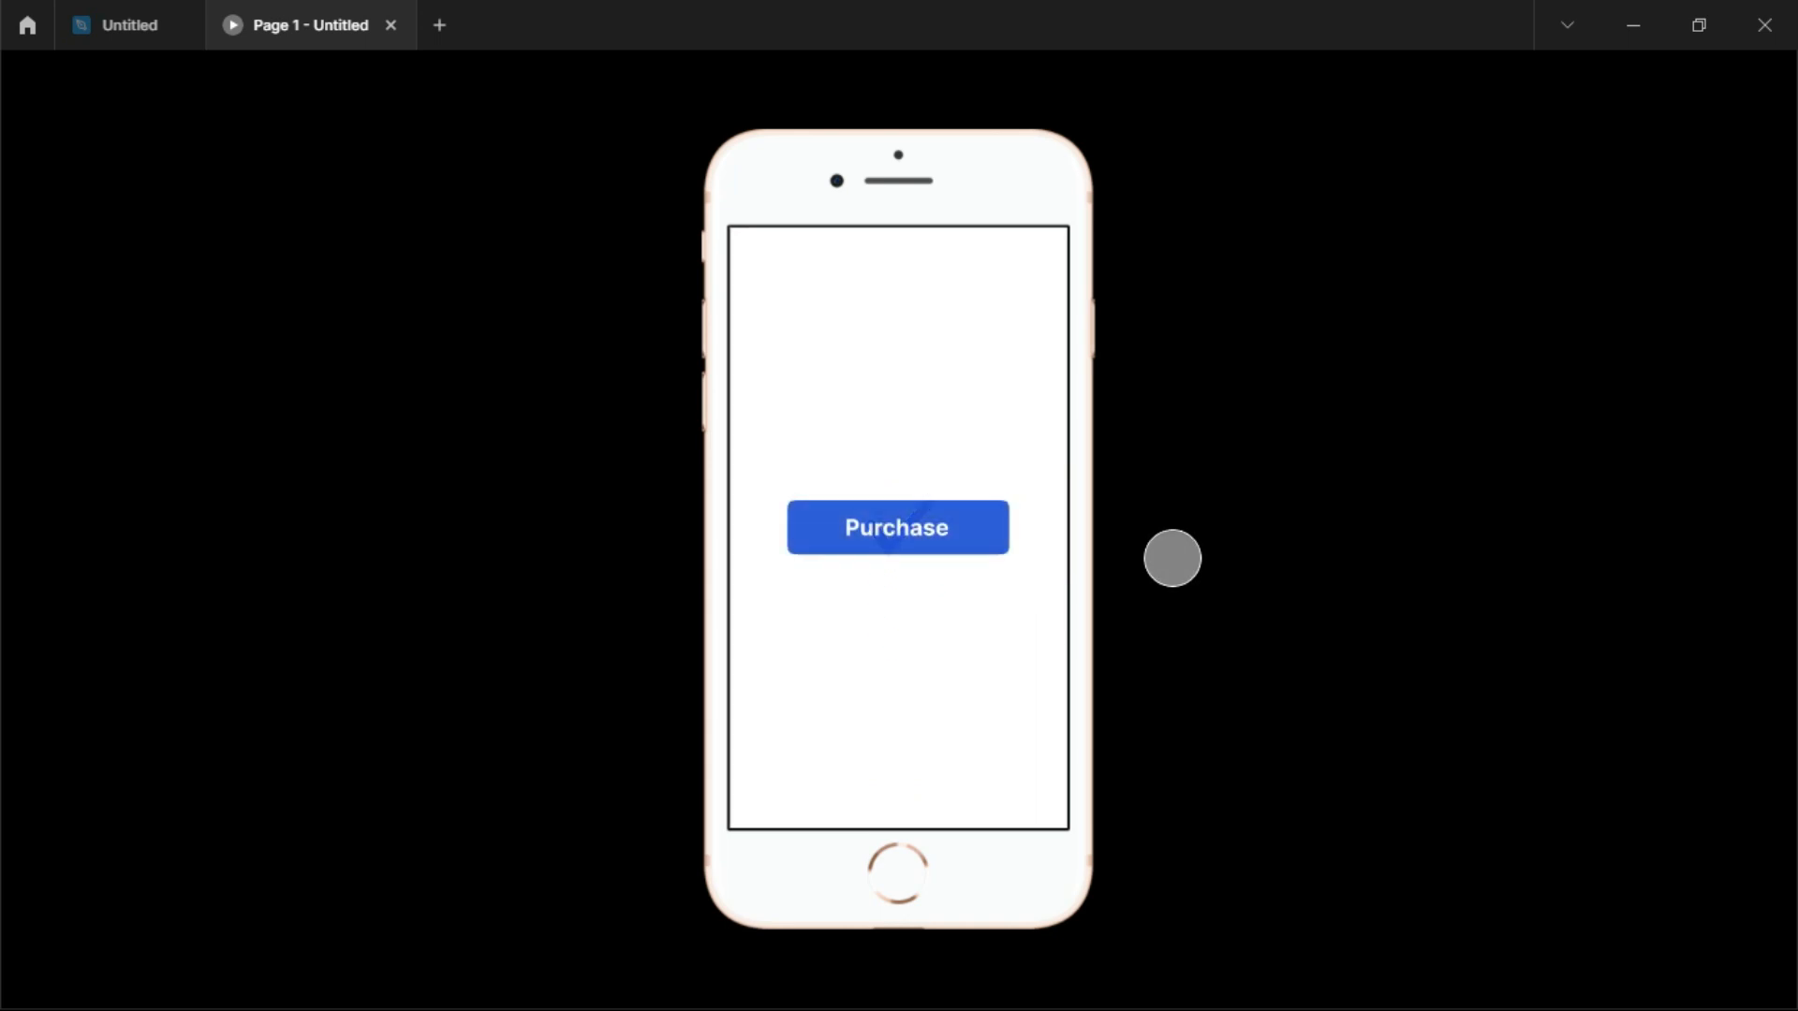
click(939, 530)
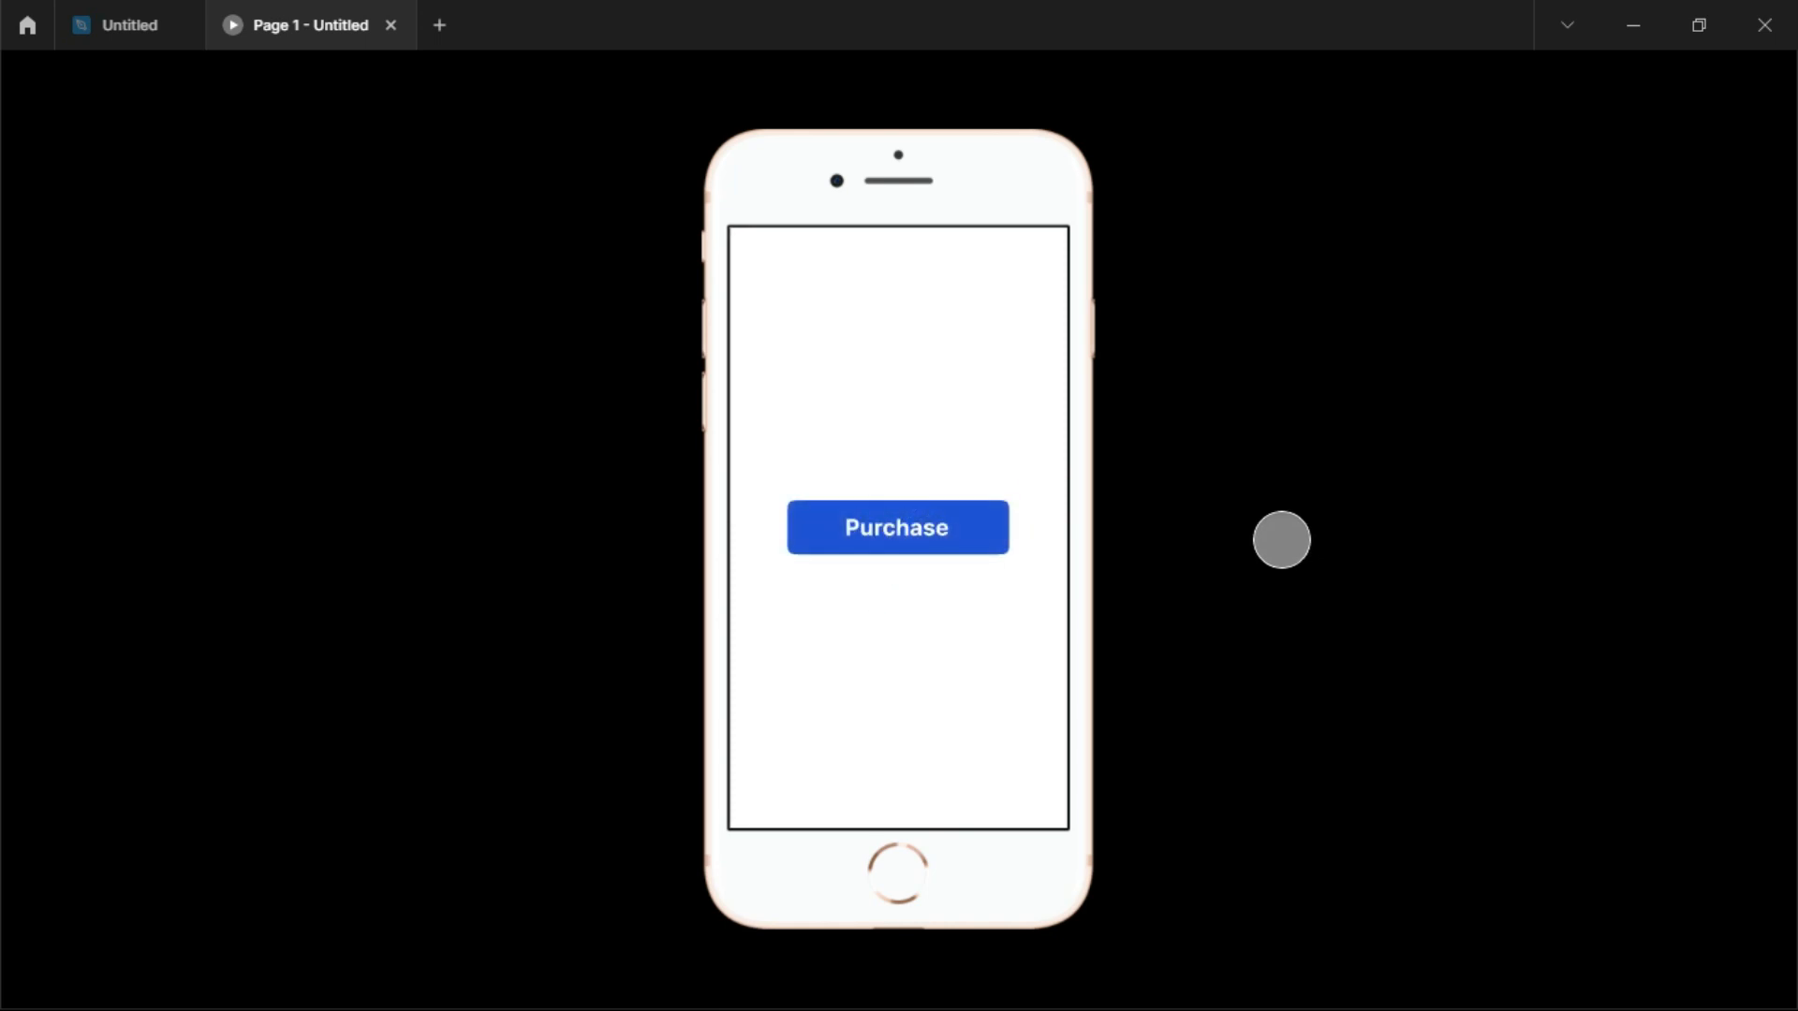
click(934, 532)
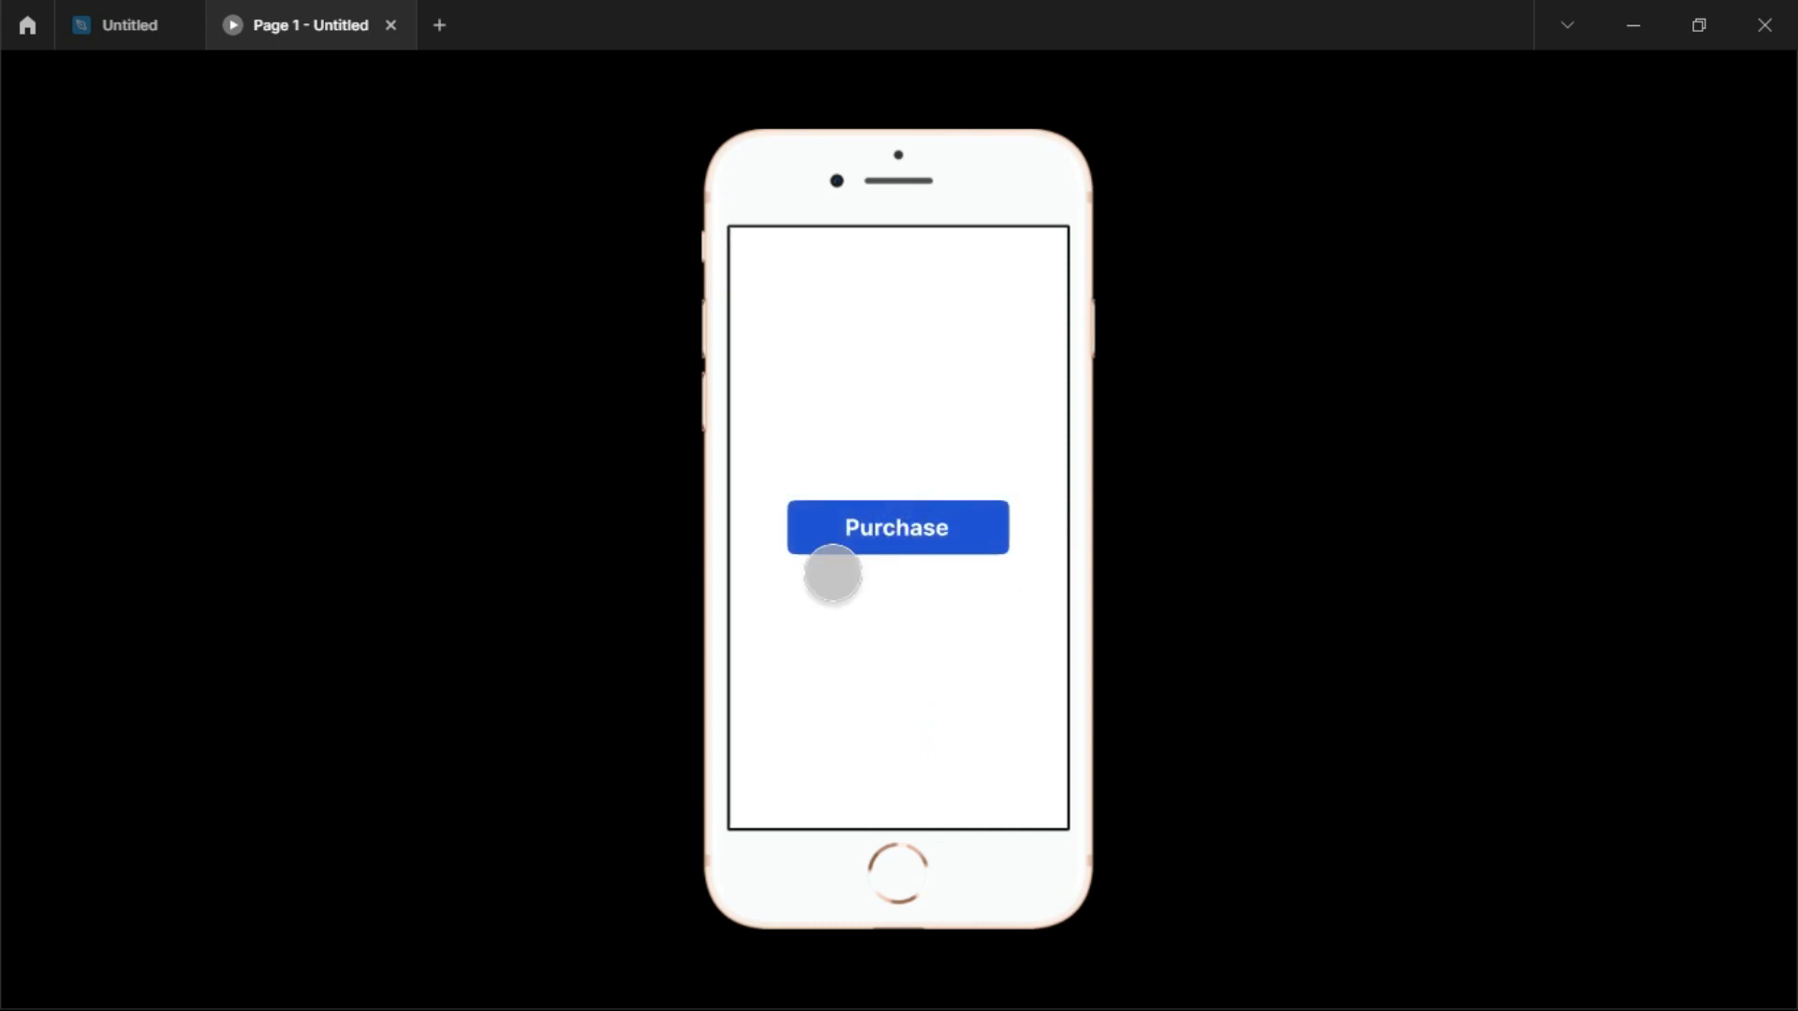
click(946, 529)
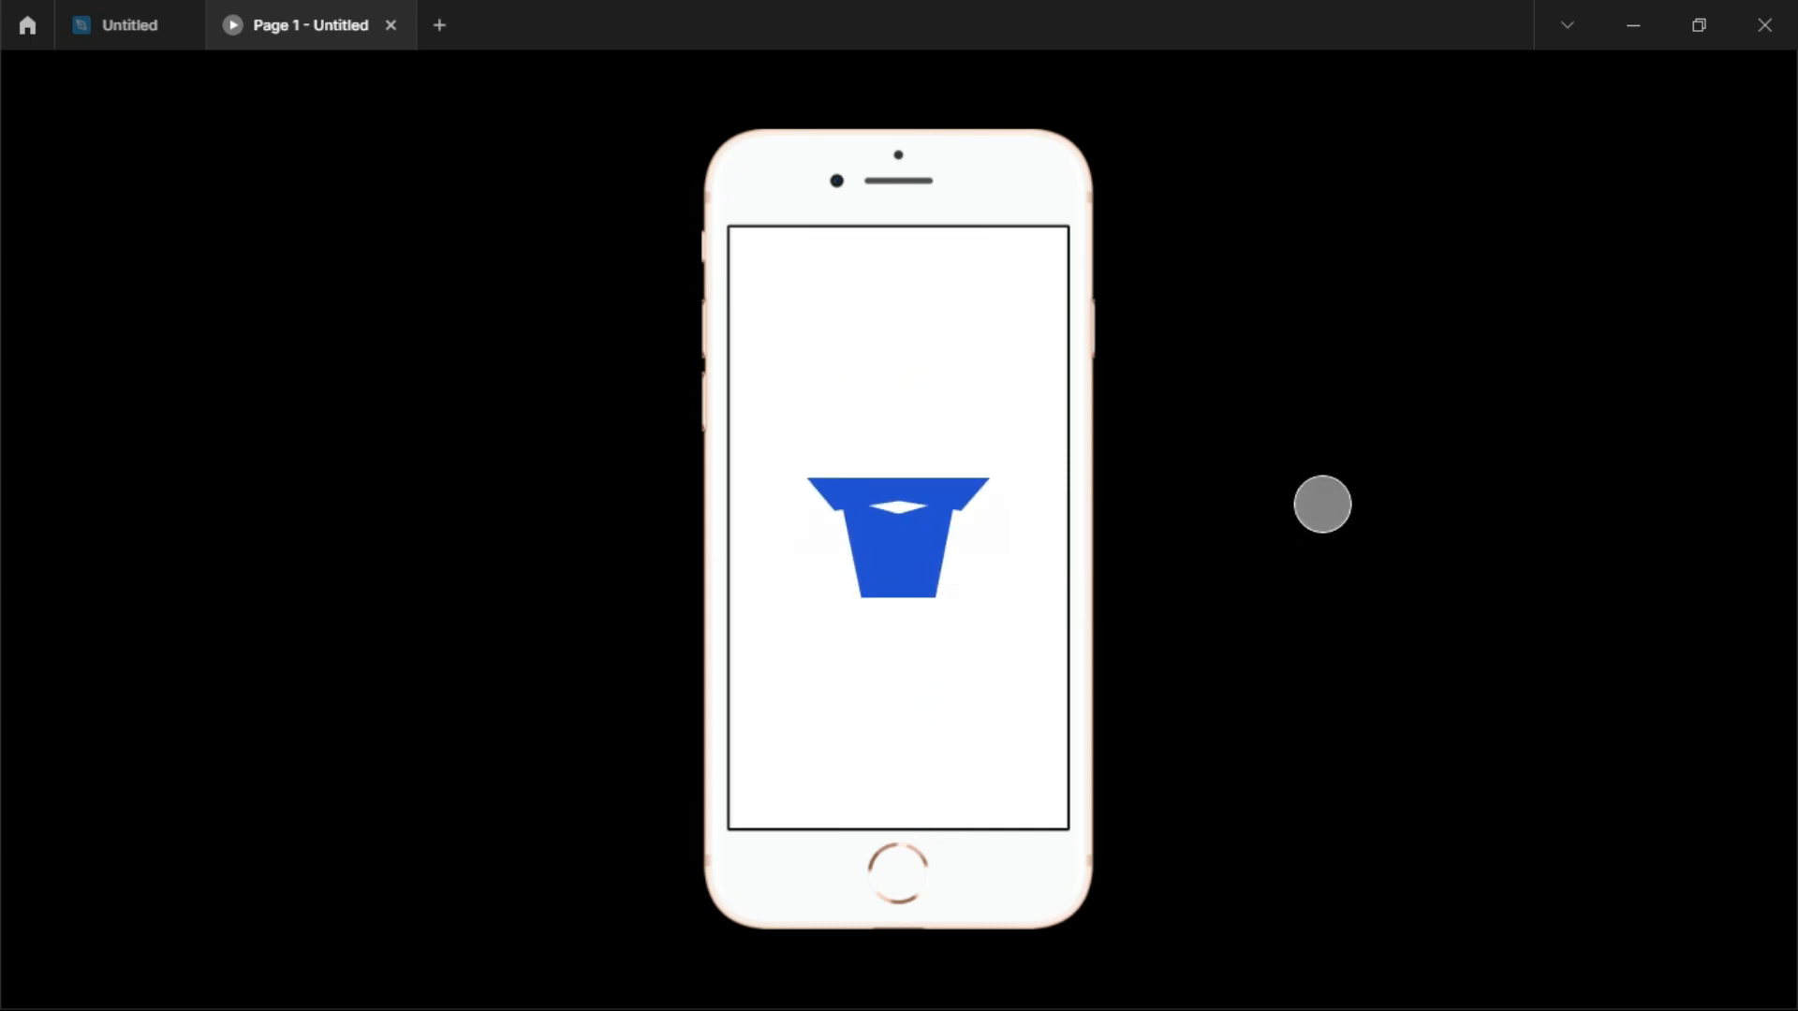